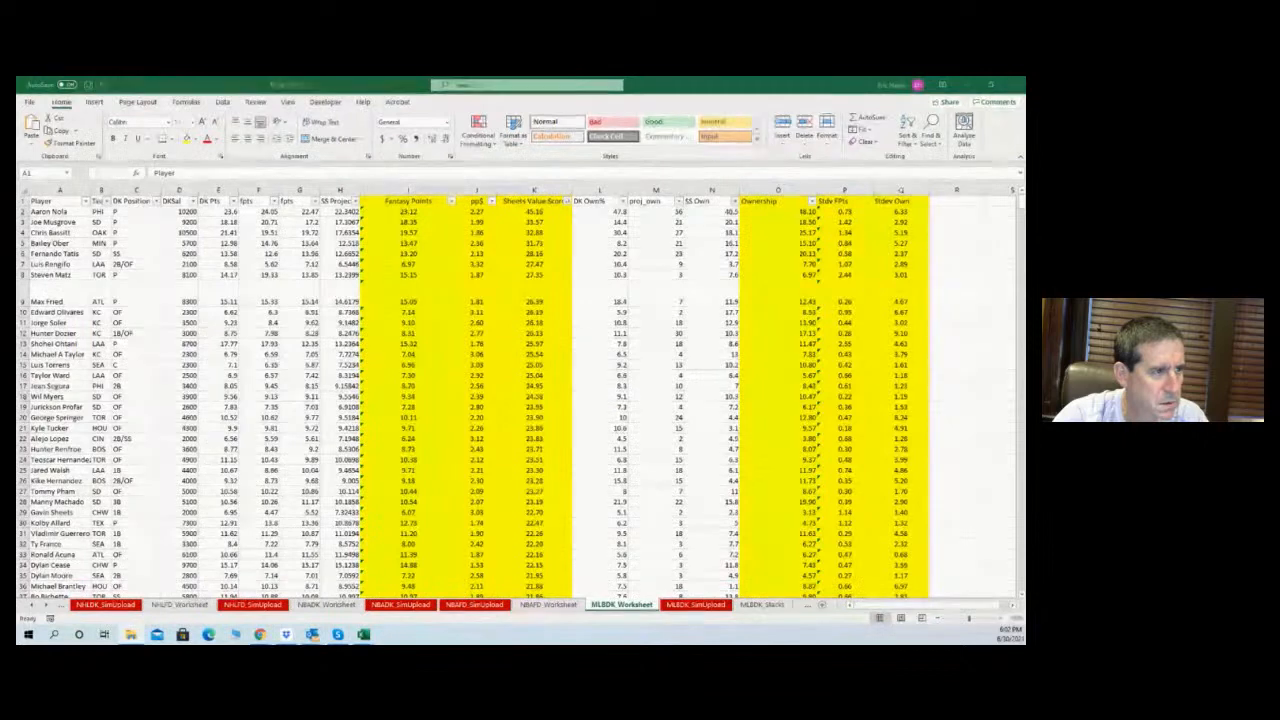
Focus the Excel window showing the MLBFD_Stacks sheet of team stacks and values
click(185, 343)
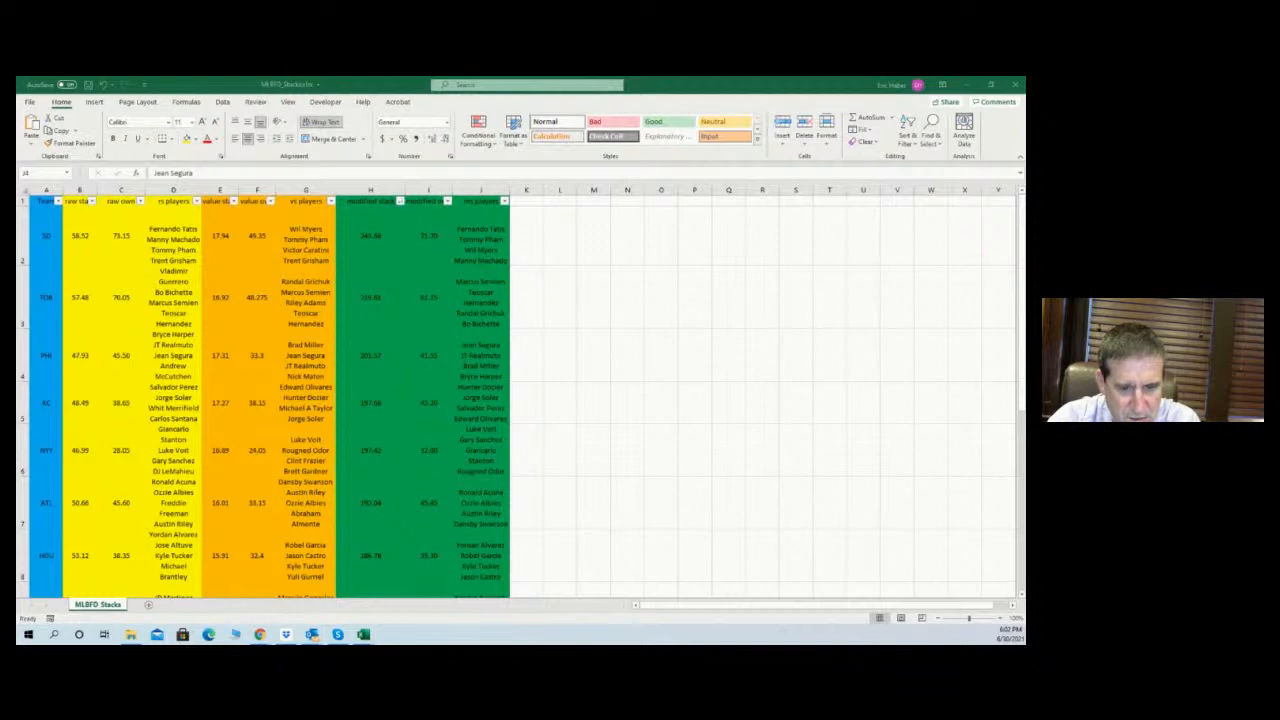
Switch to the MLBDK projections workbook on its TrueDFS player sheet
key(alt+Tab)
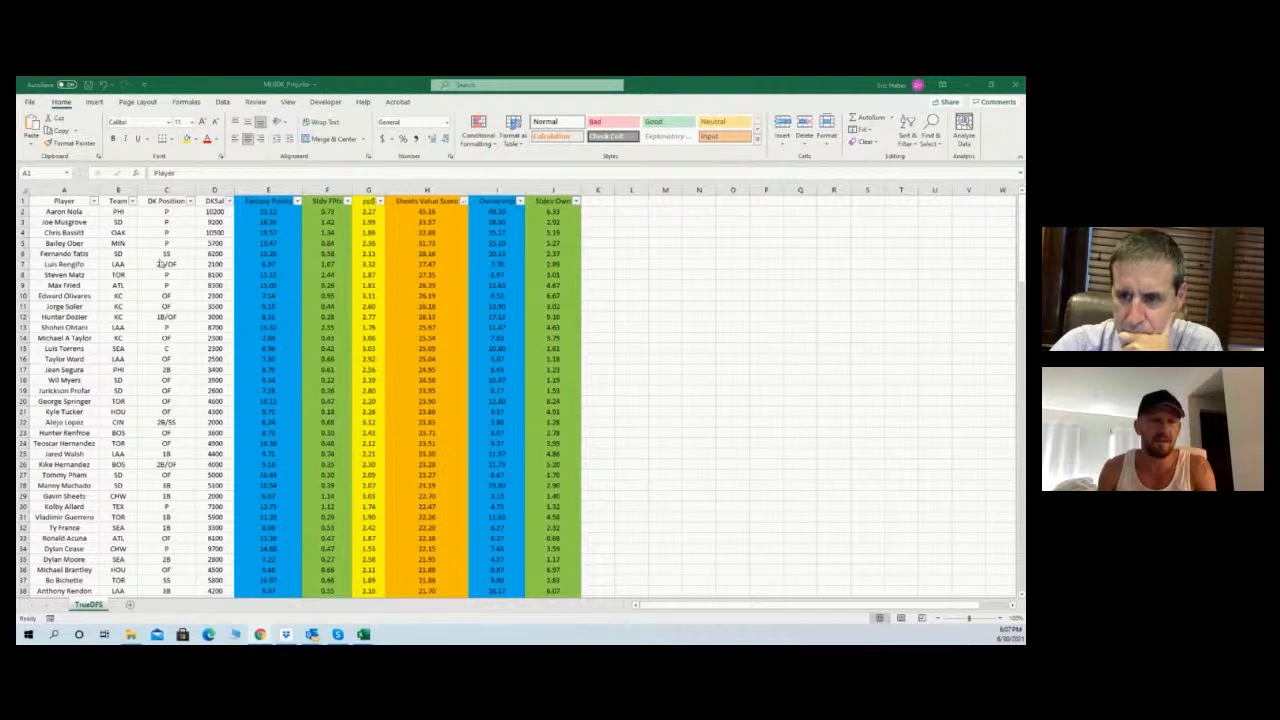
Check the teams of Olivares, Soler, Ohtani and Dozier, then switch to the lineups_dk_mlb_classic CSV
click(165, 265)
click(112, 299)
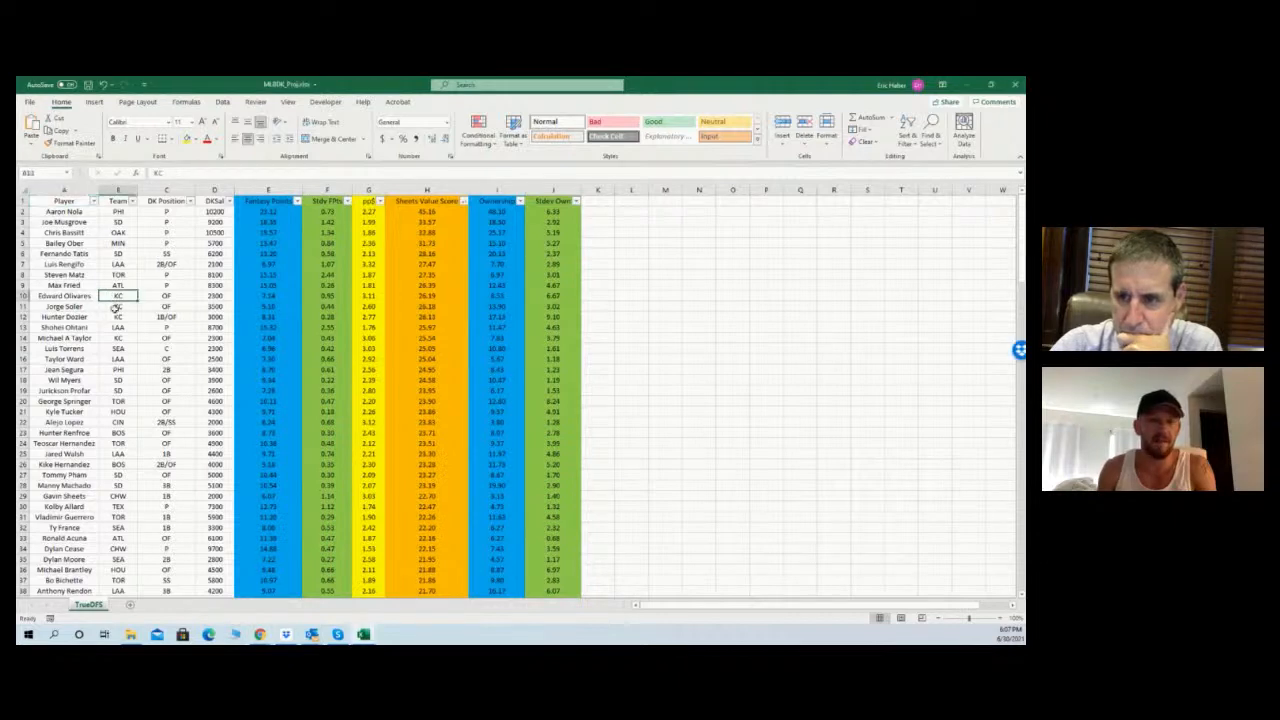
click(116, 309)
click(120, 325)
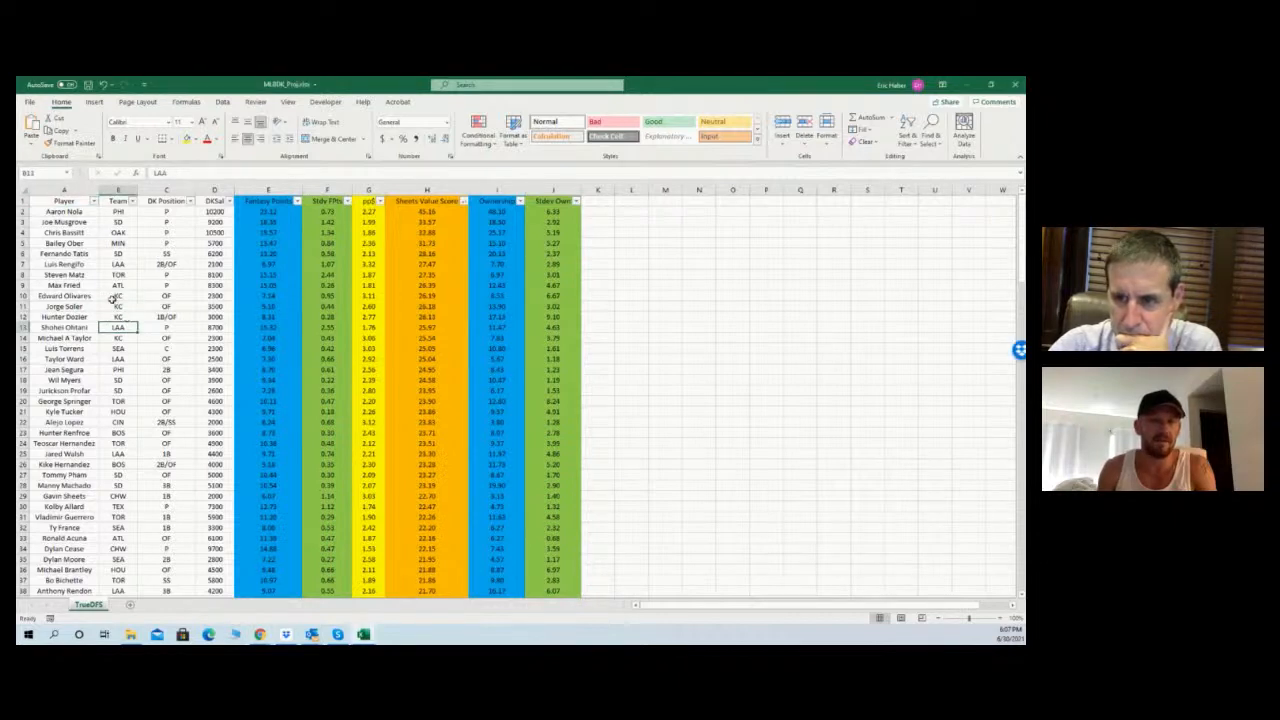
click(117, 287)
click(119, 305)
click(122, 316)
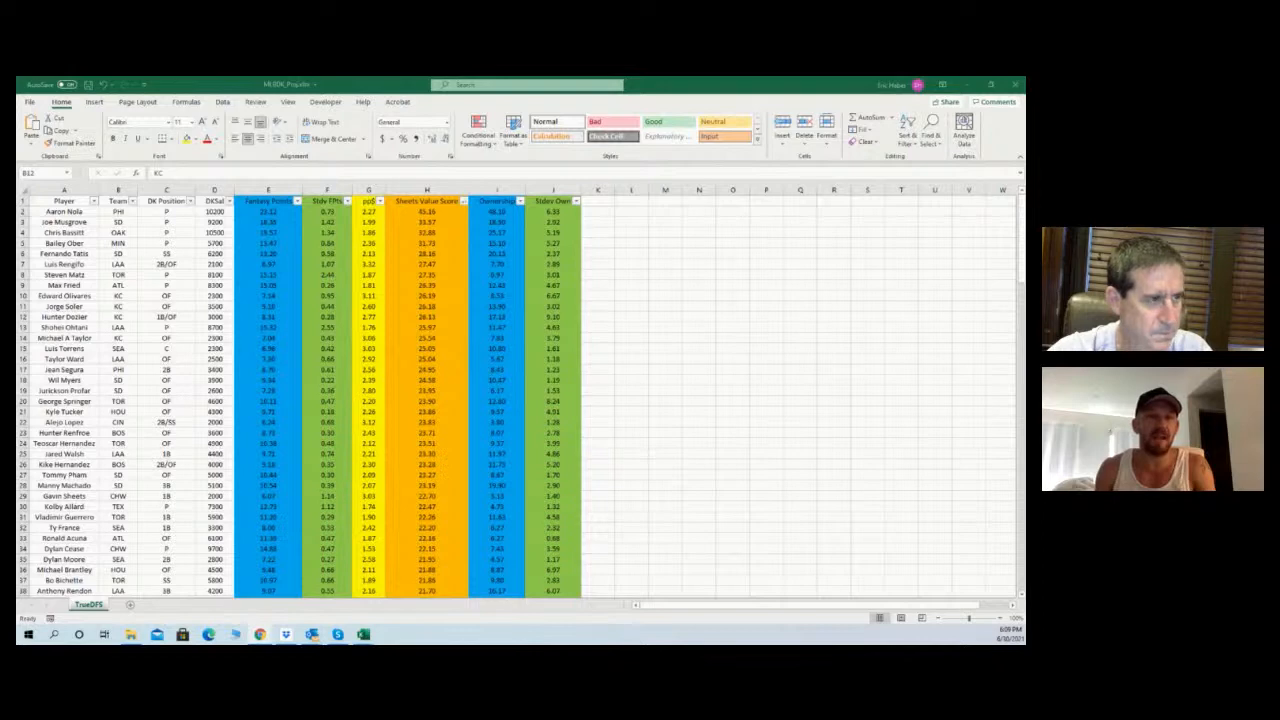
key(alt+Tab)
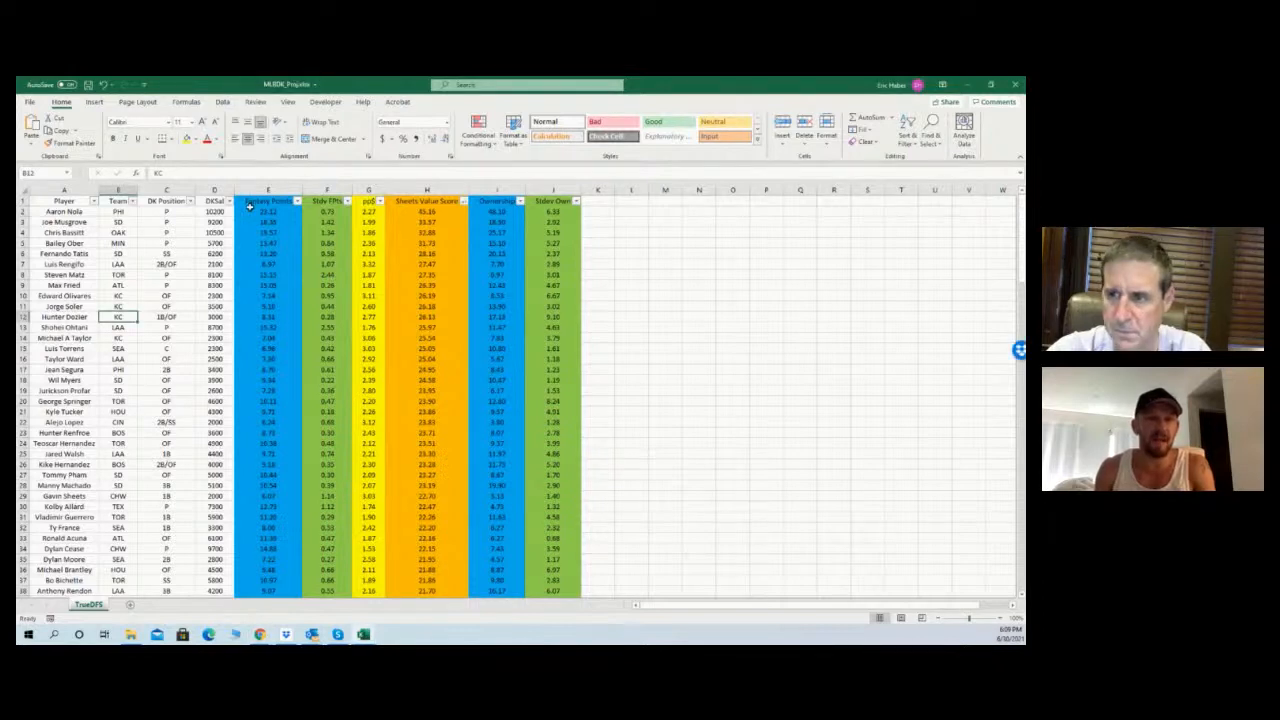
key(alt+Tab)
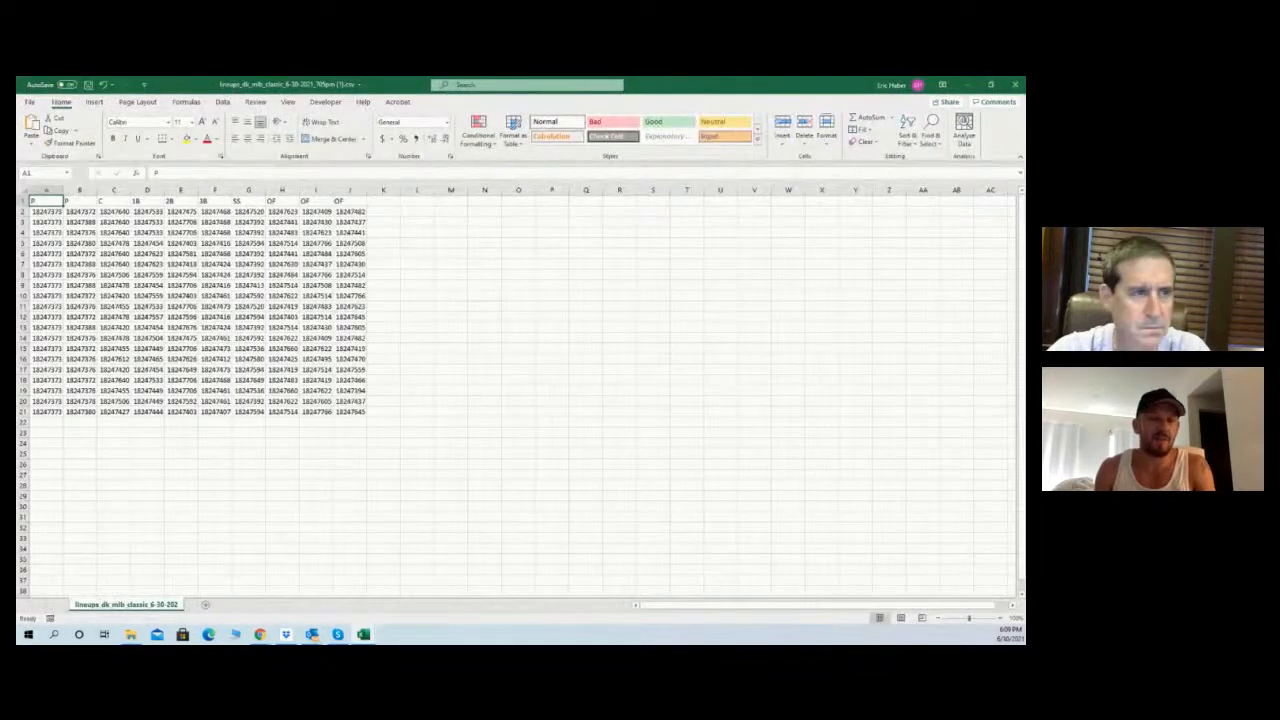
Restore down the DKEntries workbook and drag it off the left edge of the screen
key(alt+Tab)
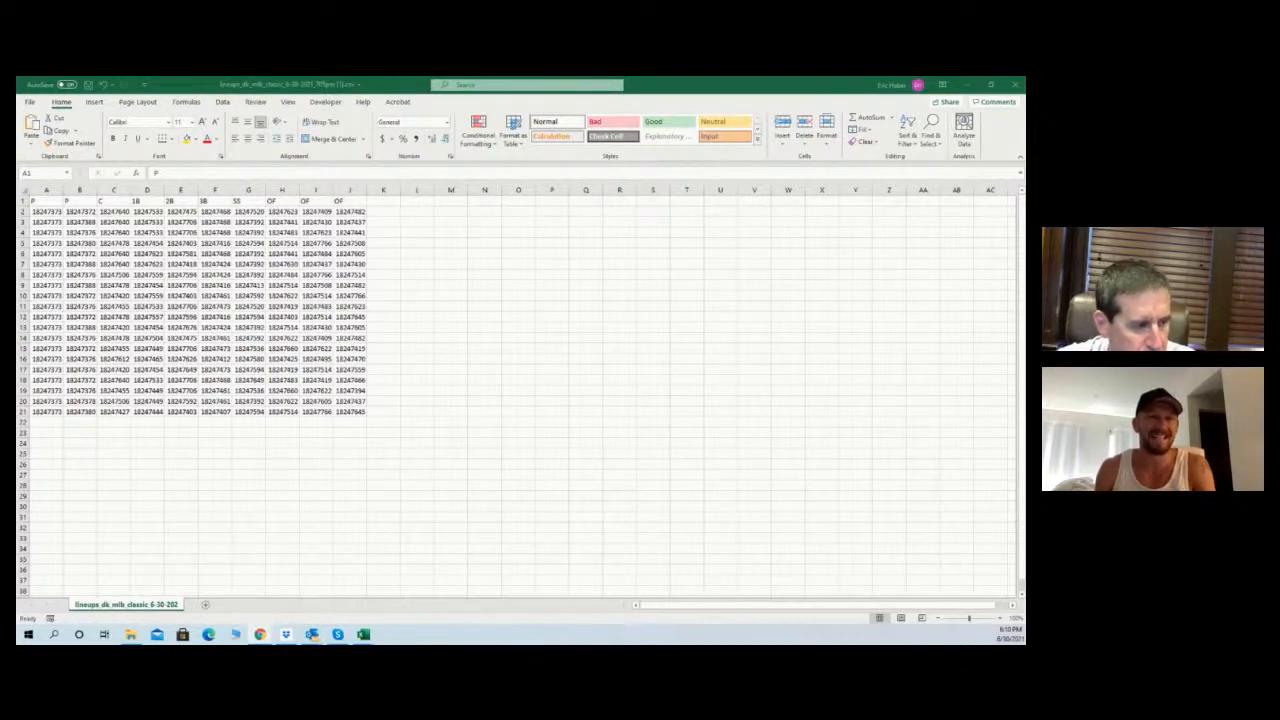
click(362, 122)
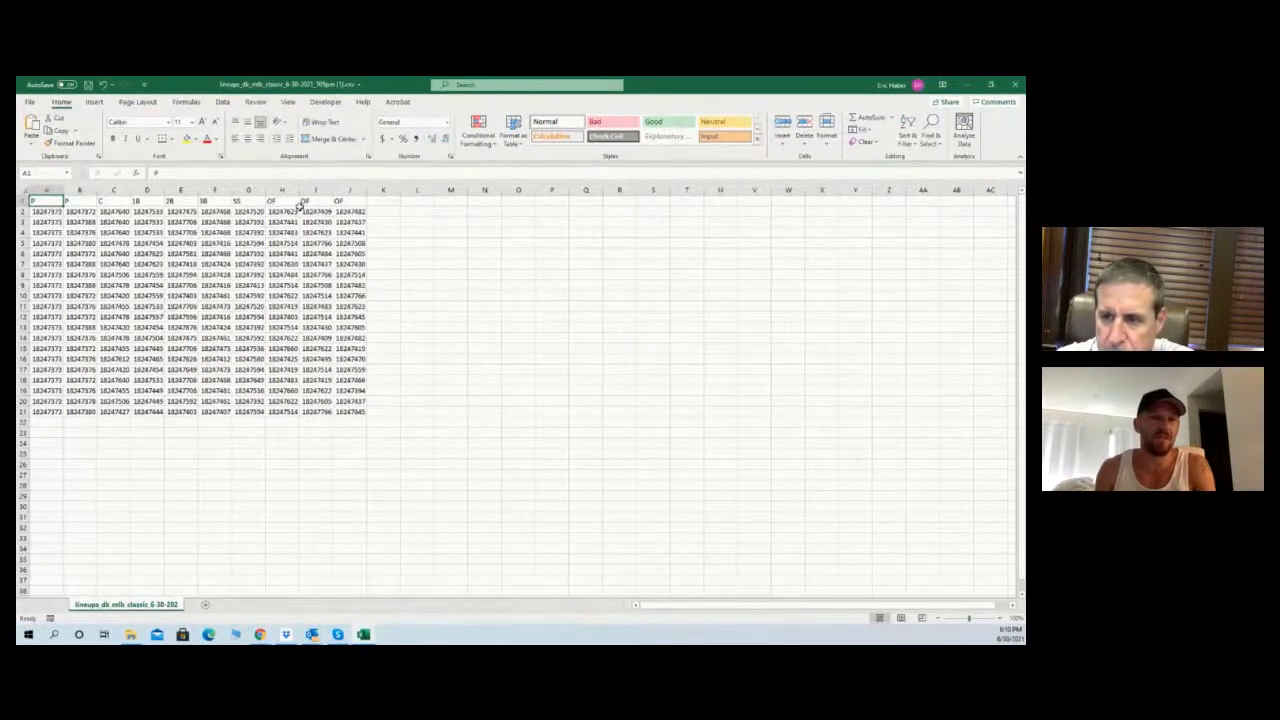
click(990, 86)
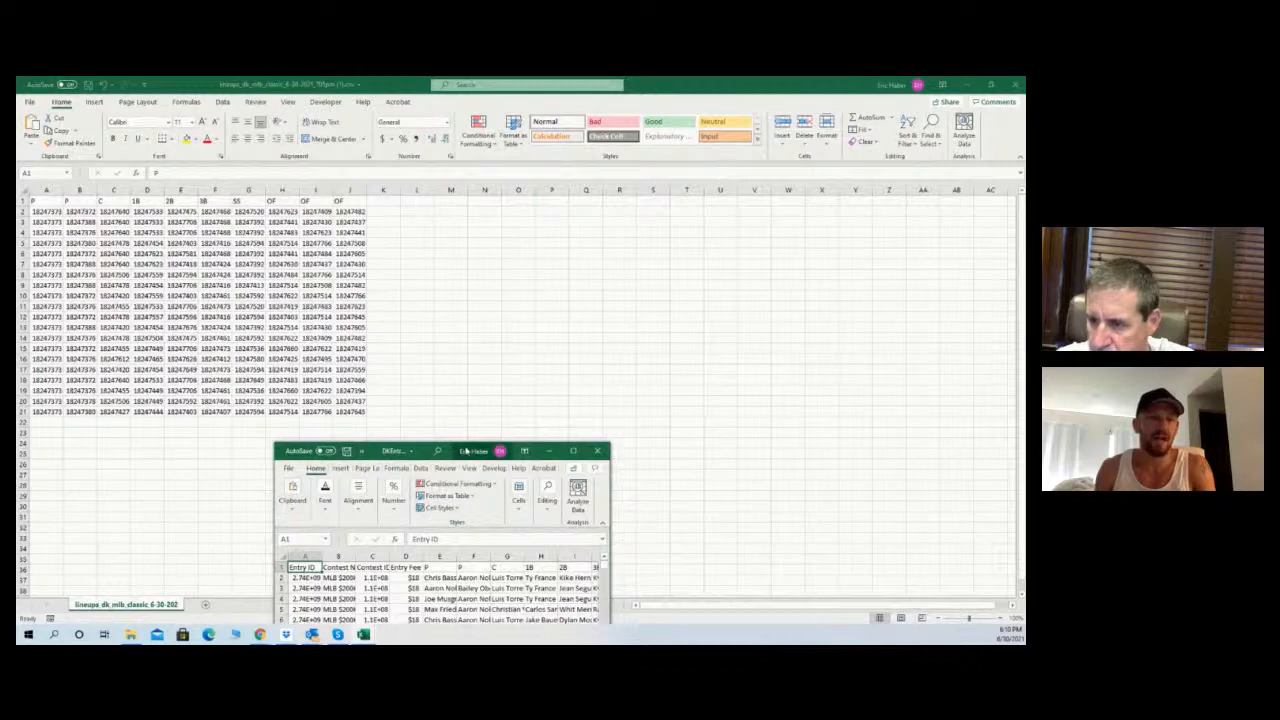
drag(467, 451, 17, 542)
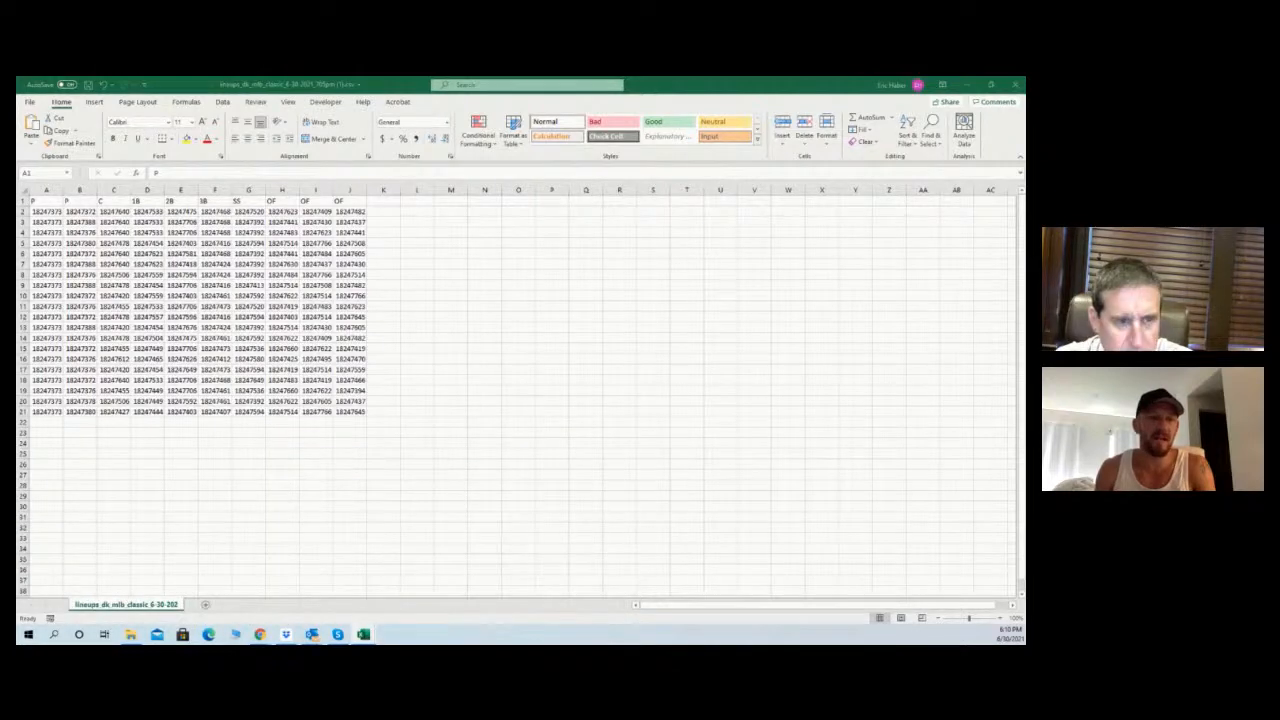
Copy the 20 lineups of player IDs in A2:J21 and maximize the FanDuel browser window
click(47, 213)
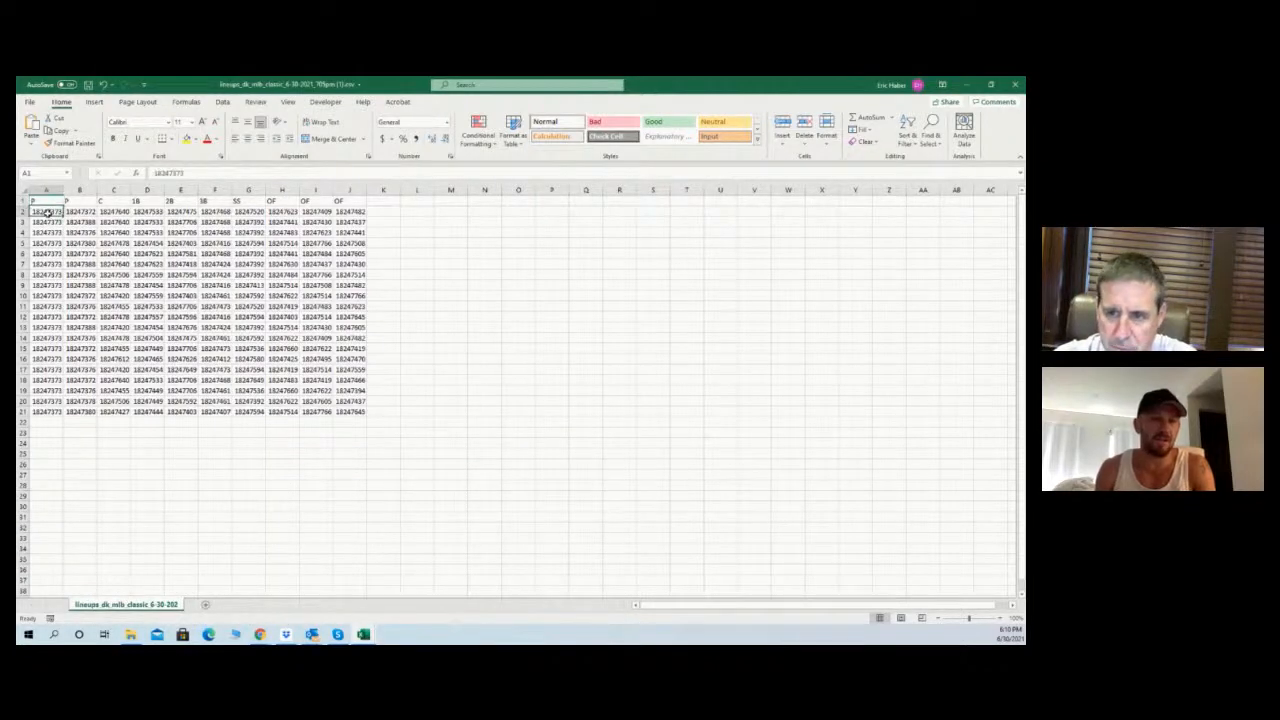
drag(47, 213, 342, 412)
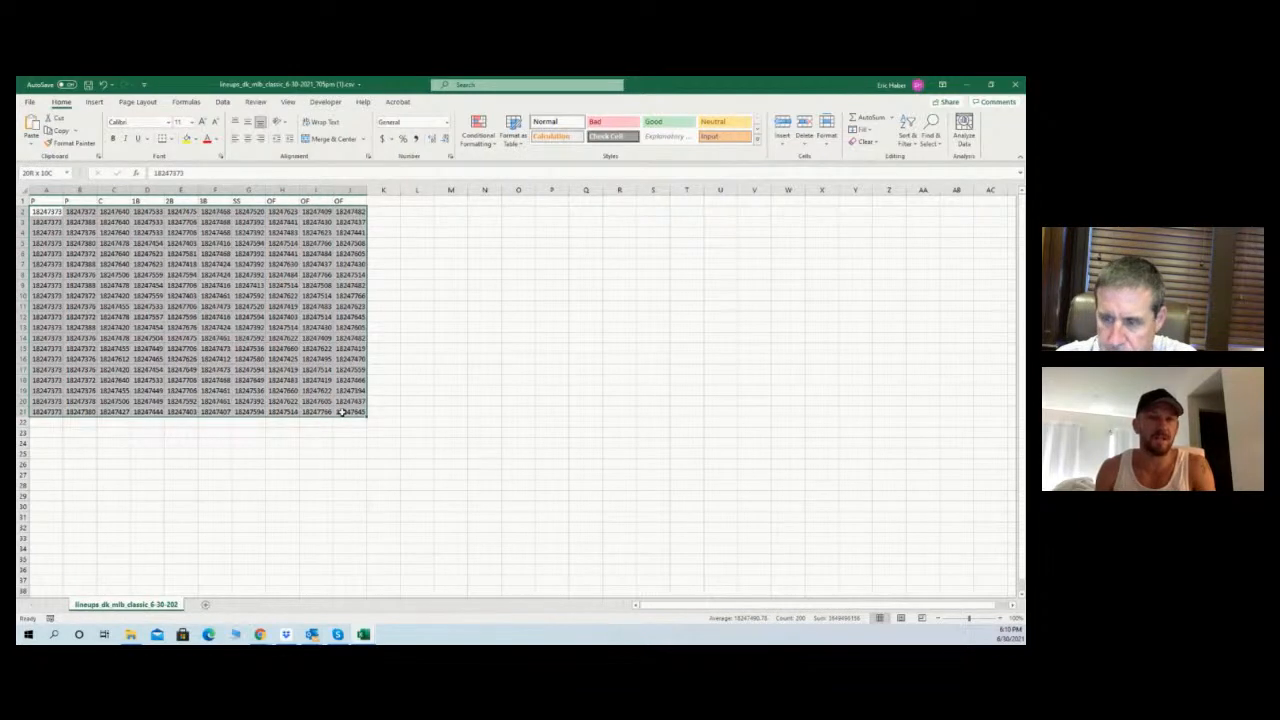
key(ctrl+c)
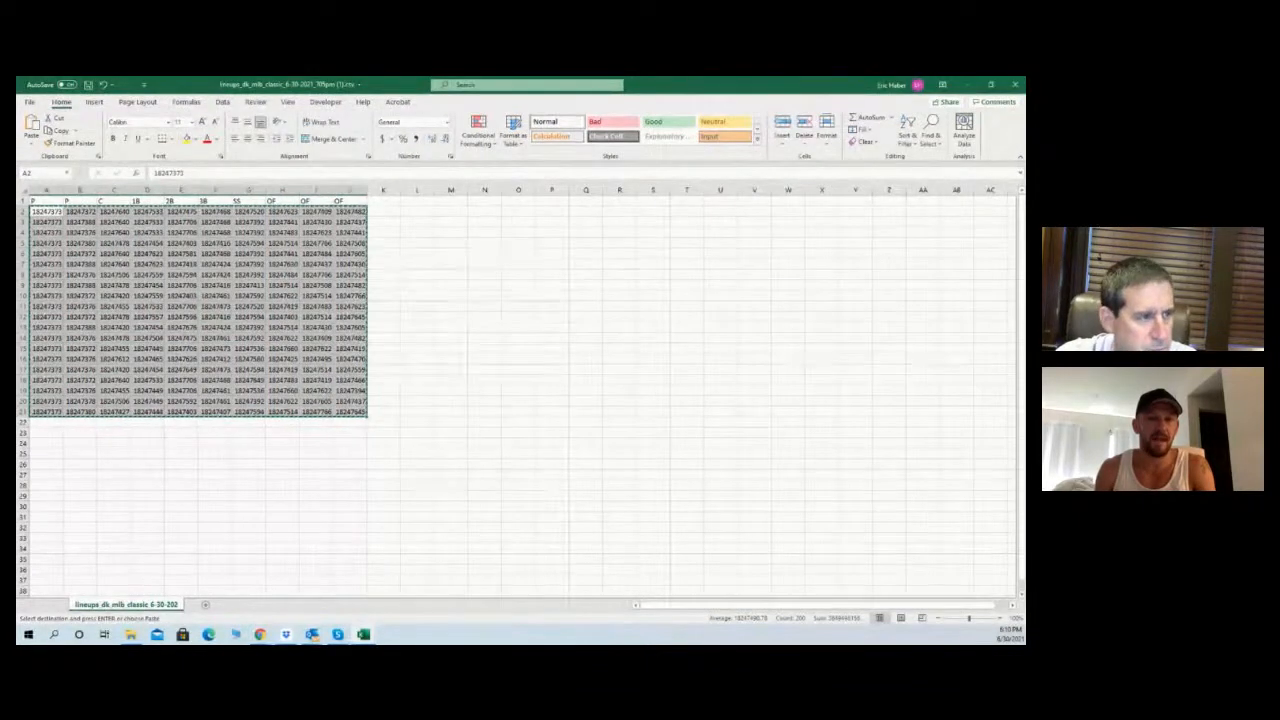
key(alt+Tab)
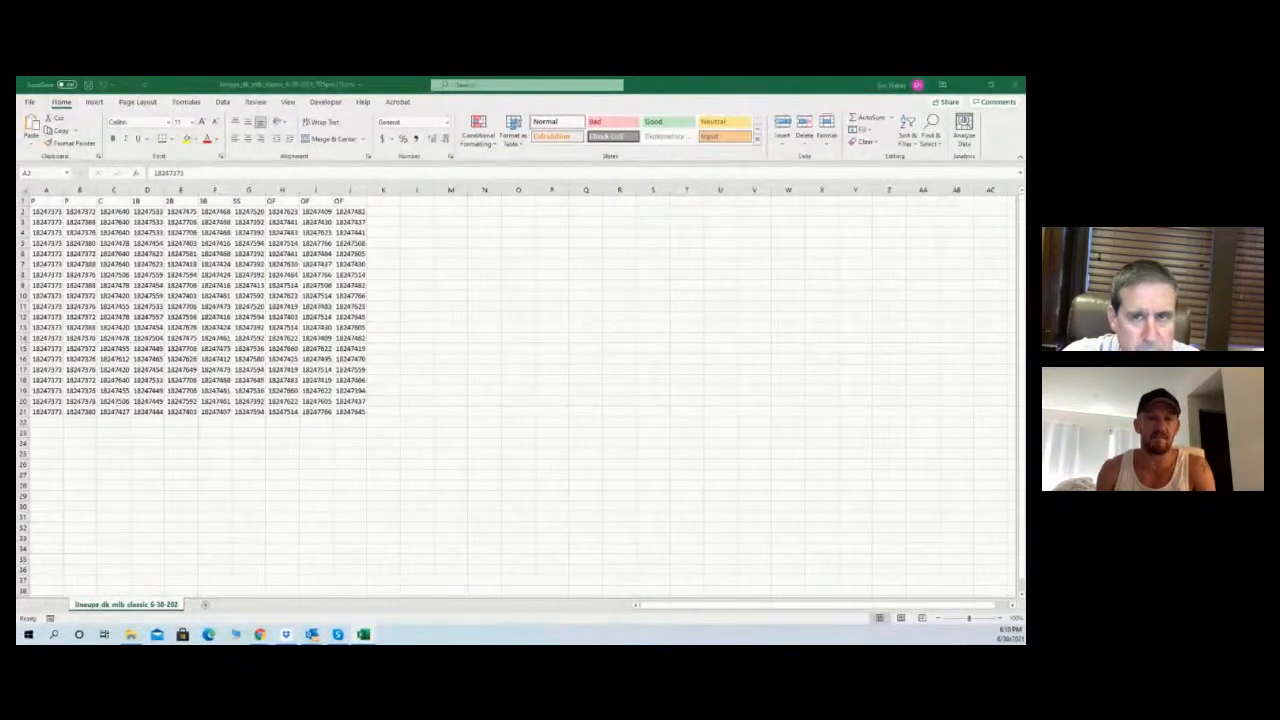
key(ctrl+shift+End)
key(alt+Tab)
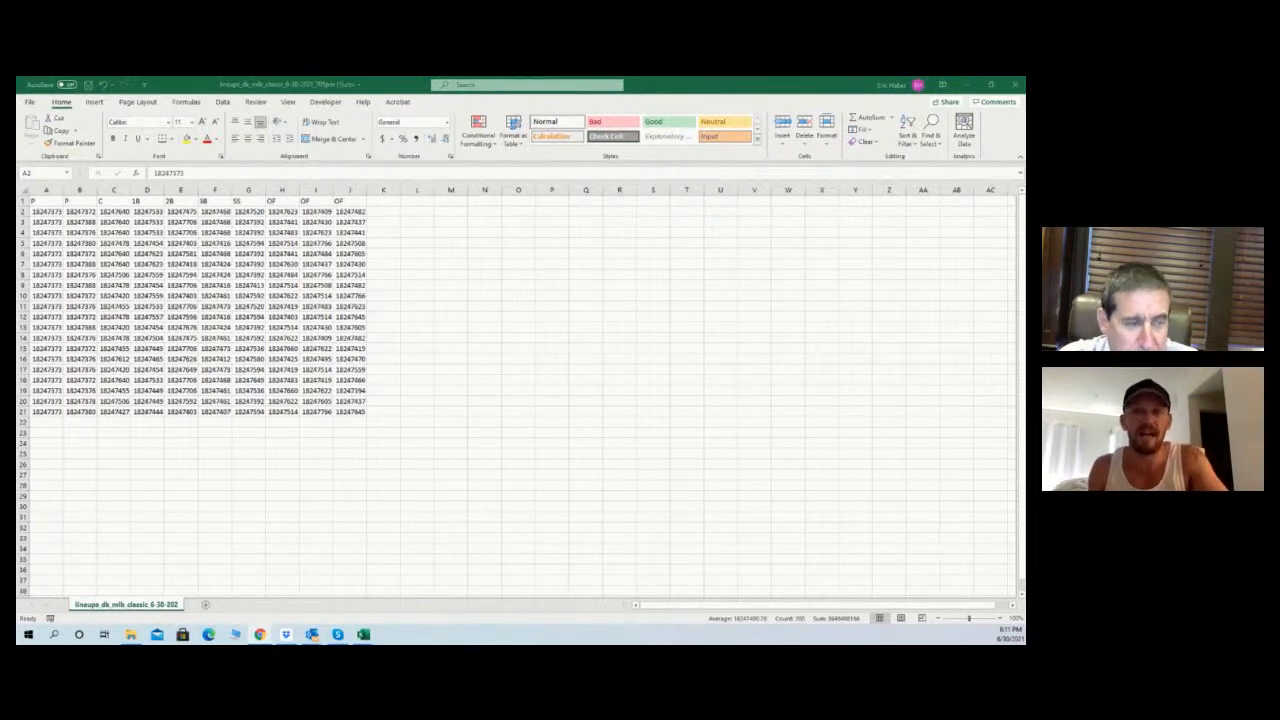
drag(17, 84, 69, 80)
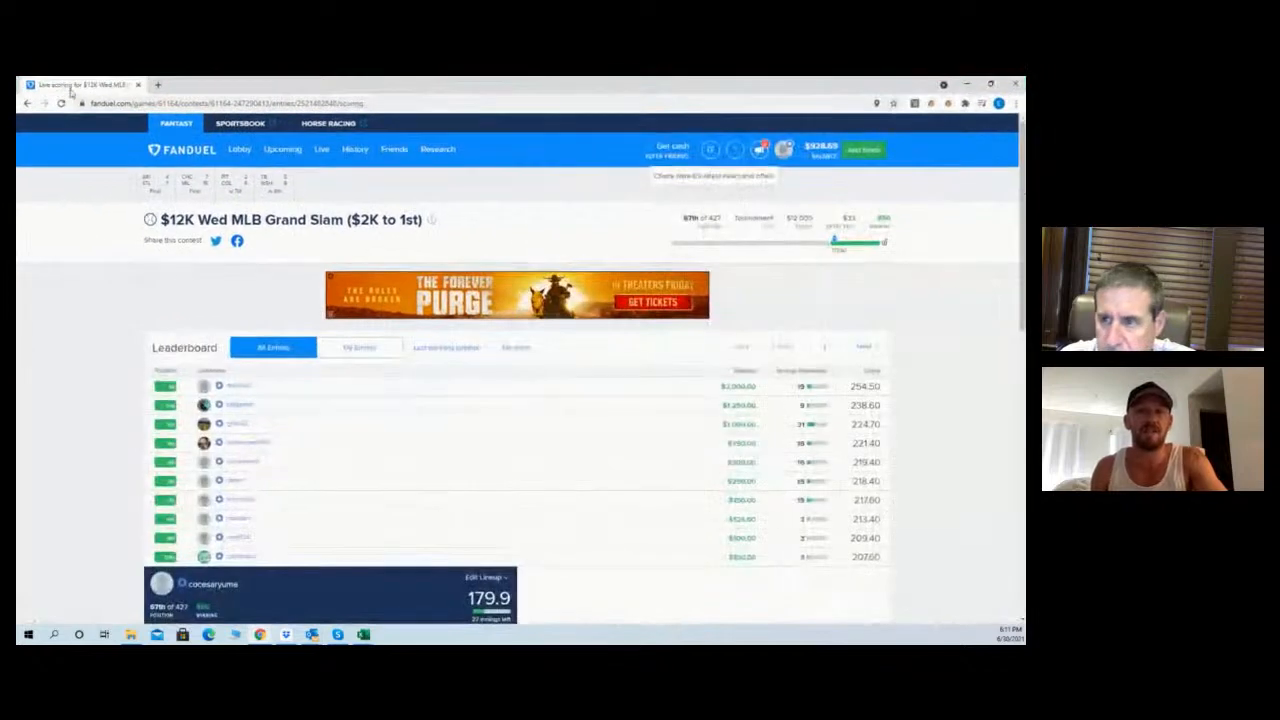
Go to FanDuel's Upcoming page listing the 102 entered lineups
click(283, 150)
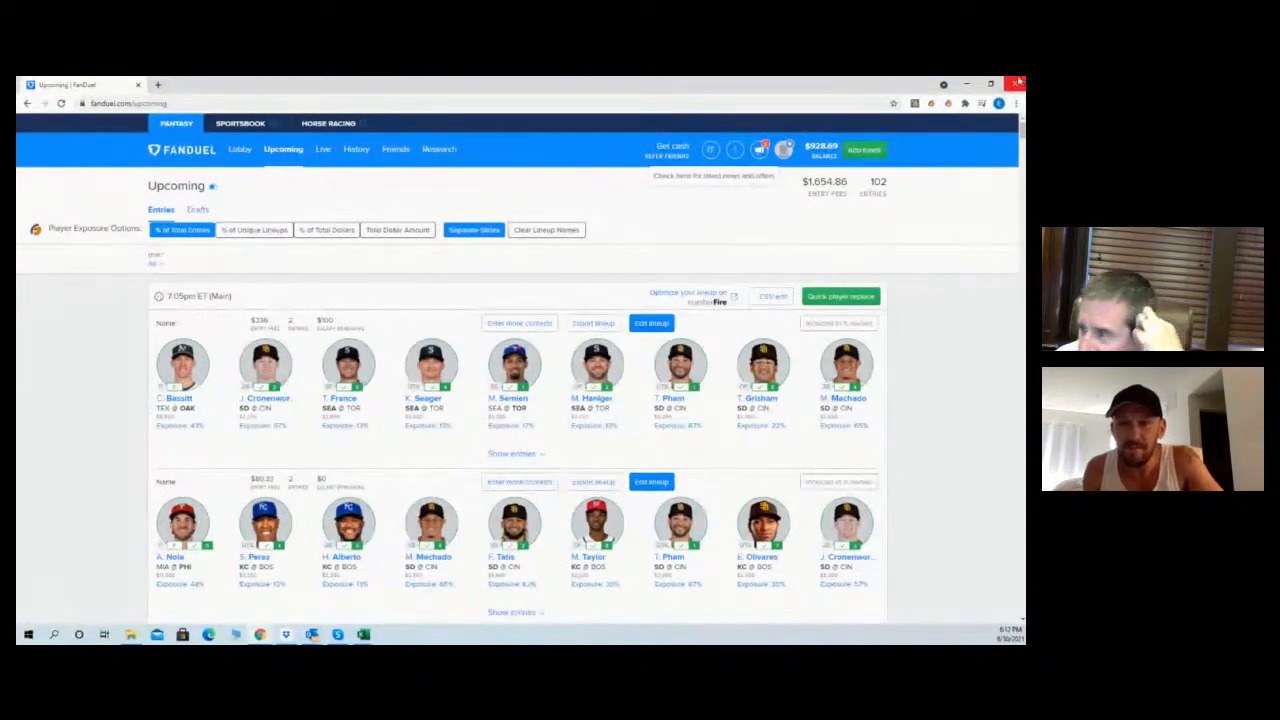
Scroll down the Upcoming entries to the lineup with Hays, Mullins and Mountcastle
scroll(1022, 145, down, 4)
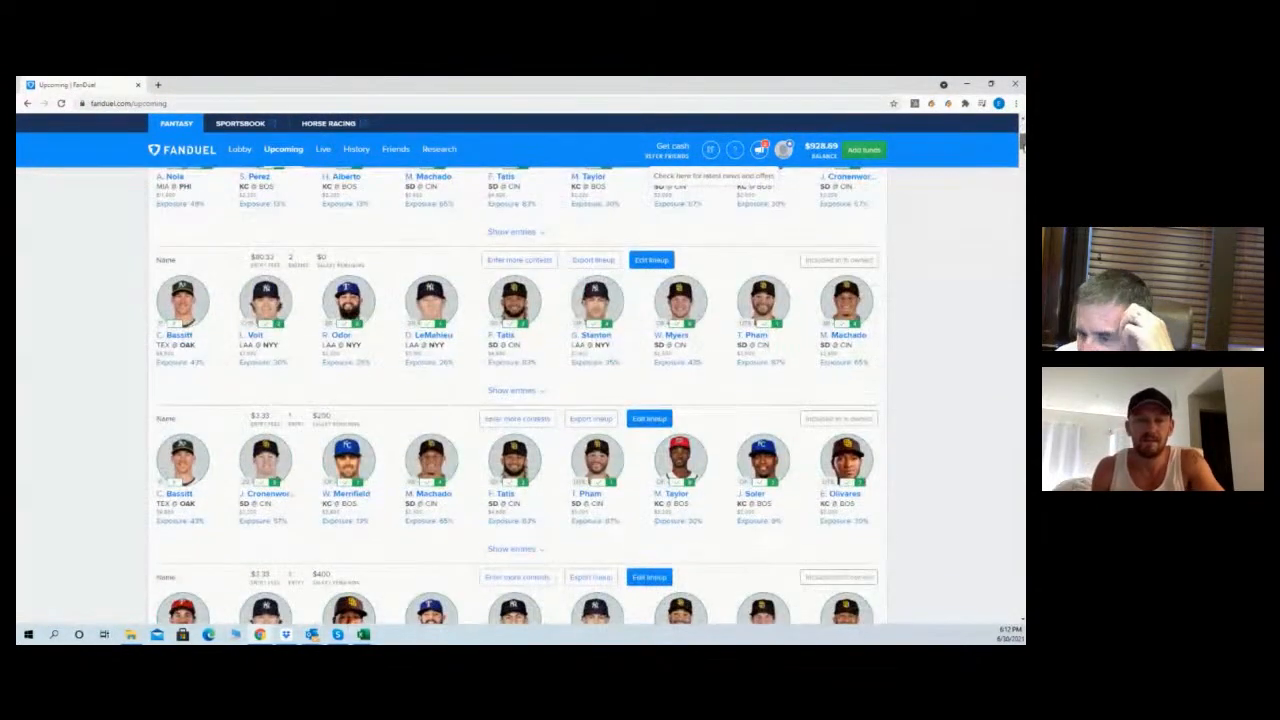
drag(1022, 146, 1017, 106)
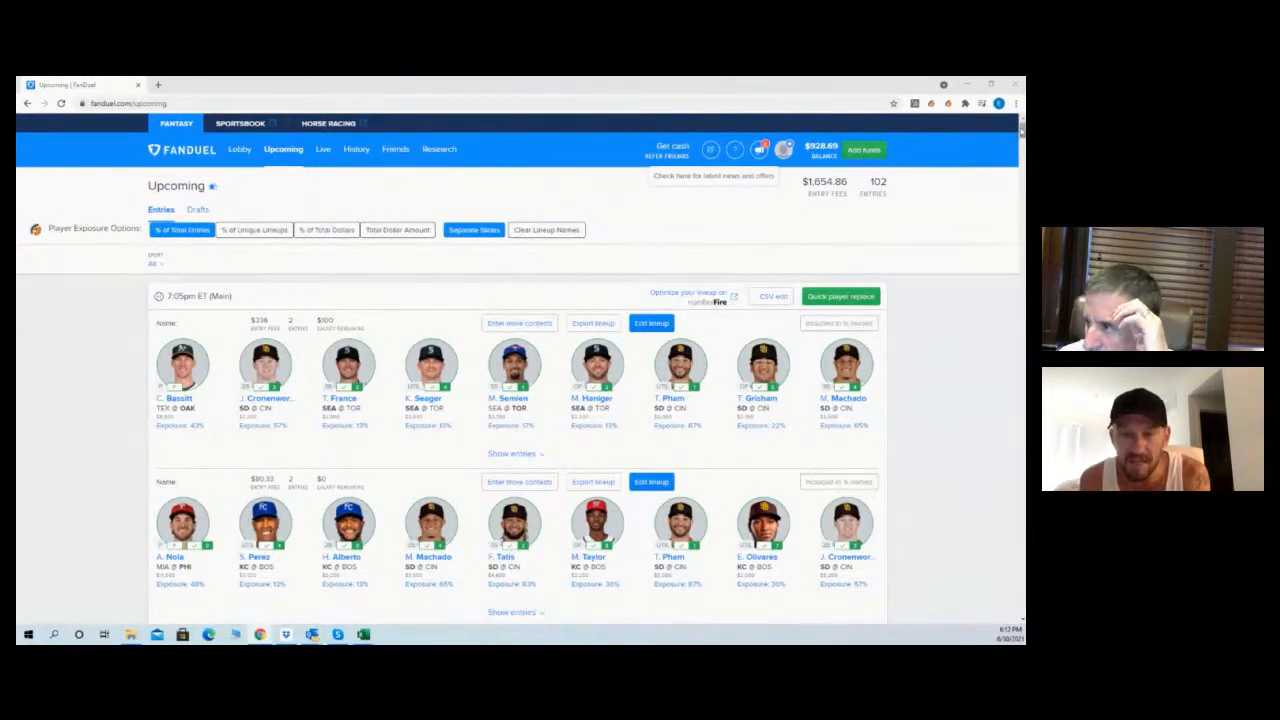
scroll(185, 256, down, 3)
scroll(517, 395, down, 5)
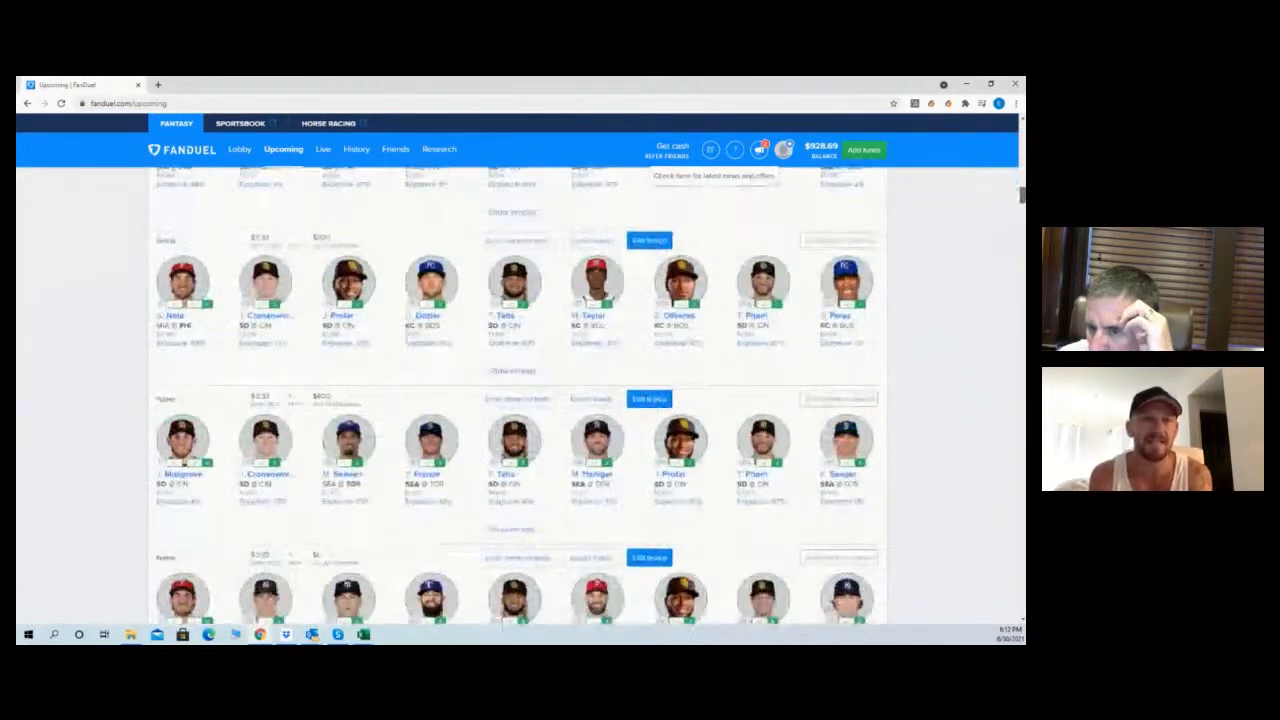
mouse_move(1022, 218)
mouse_down()
mouse_move(1022, 243)
mouse_move(1023, 216)
mouse_up()
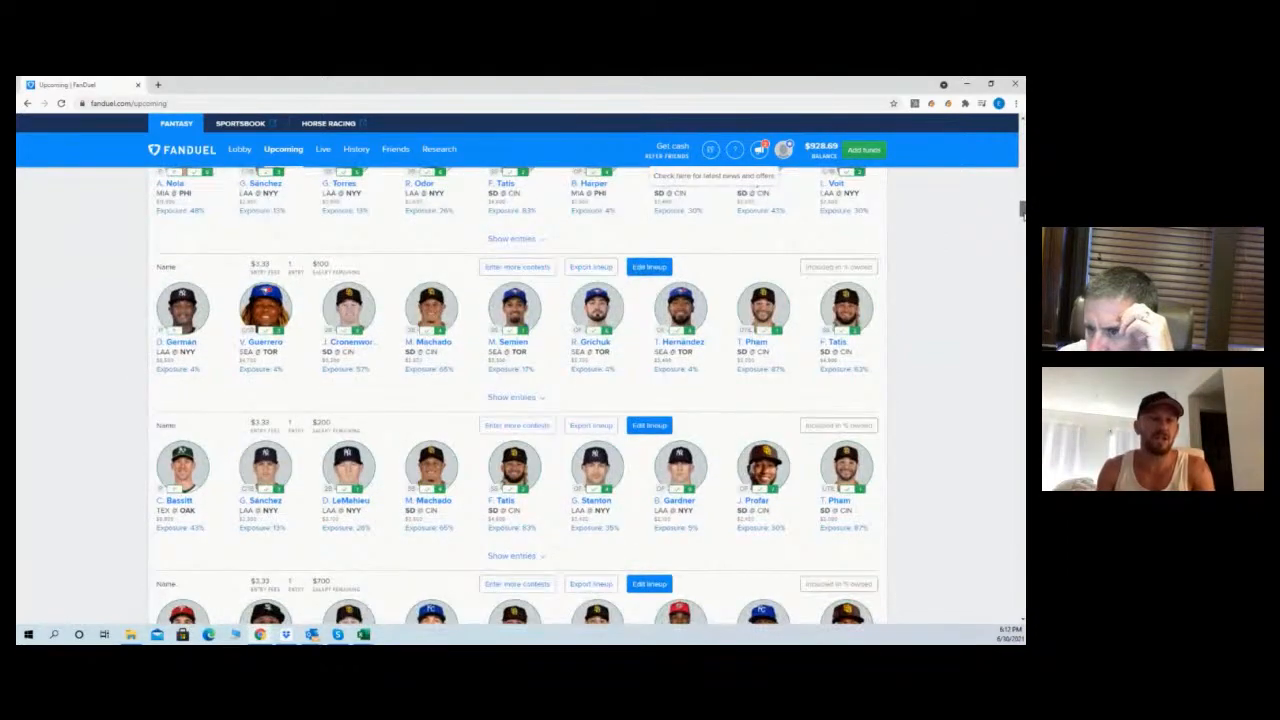
drag(1023, 216, 1020, 92)
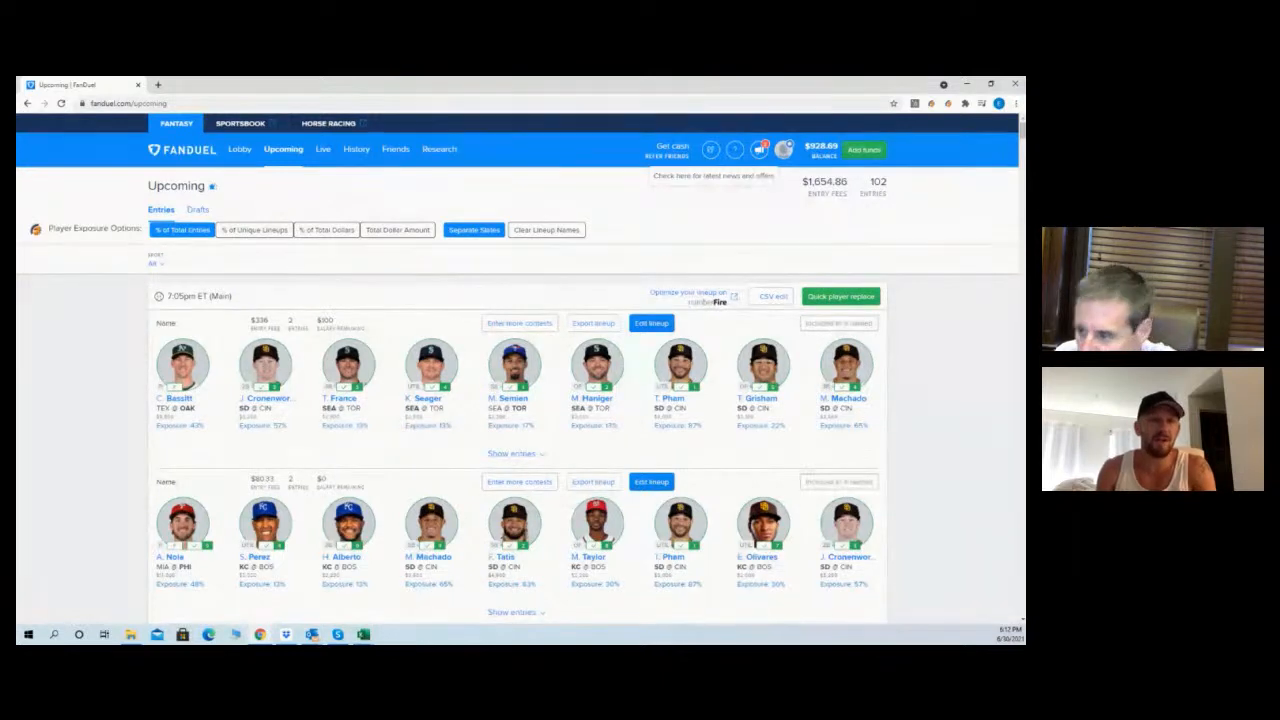
scroll(520, 400, down, 2)
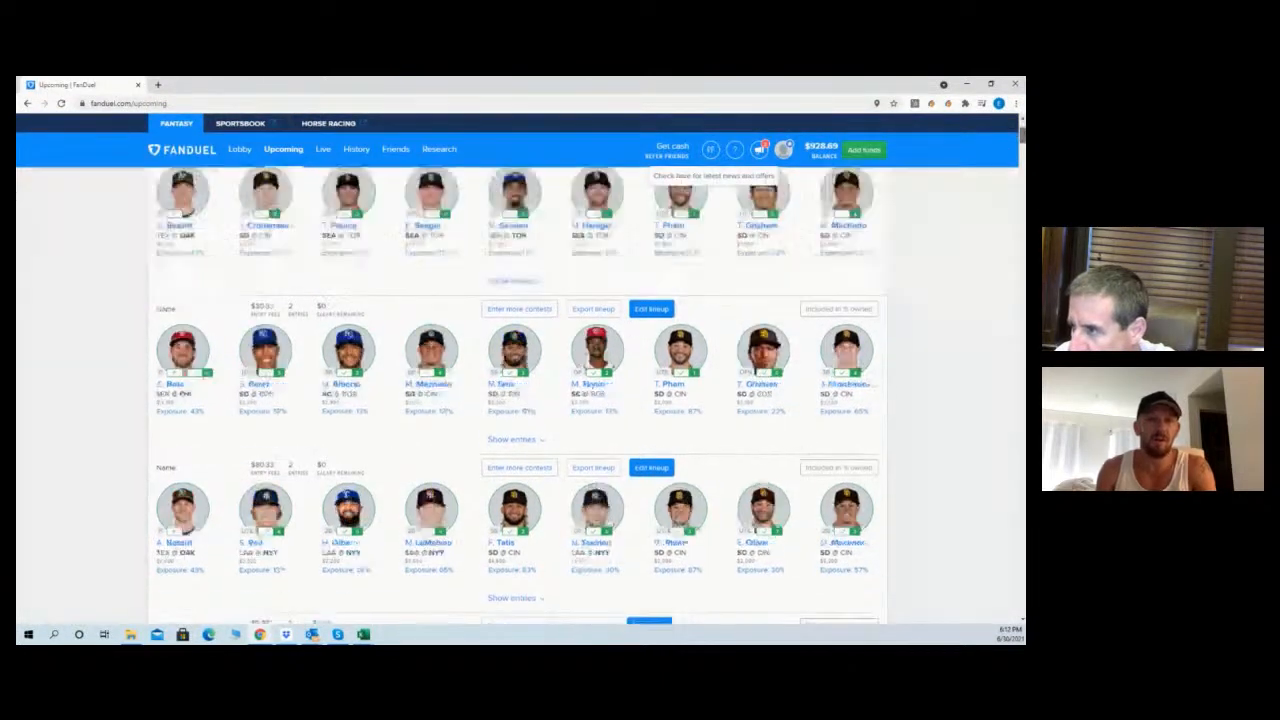
scroll(520, 400, down, 3)
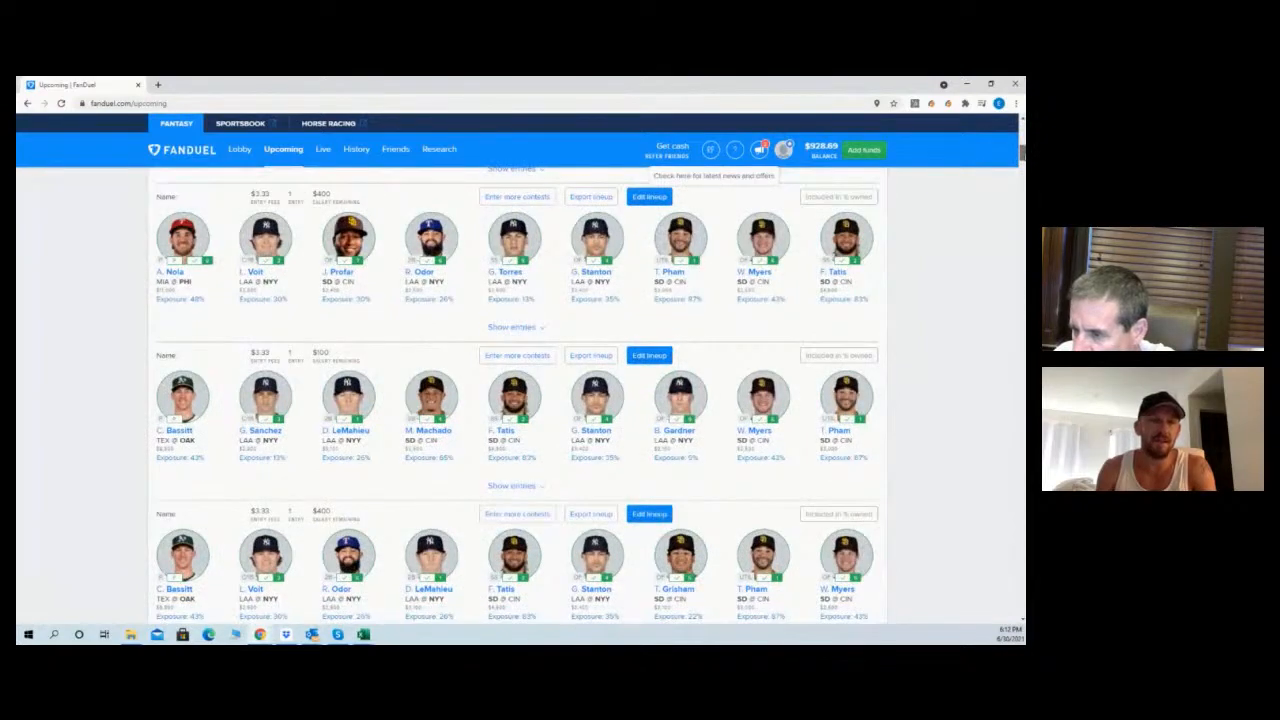
scroll(520, 400, down, 3)
scroll(520, 400, down, 3)
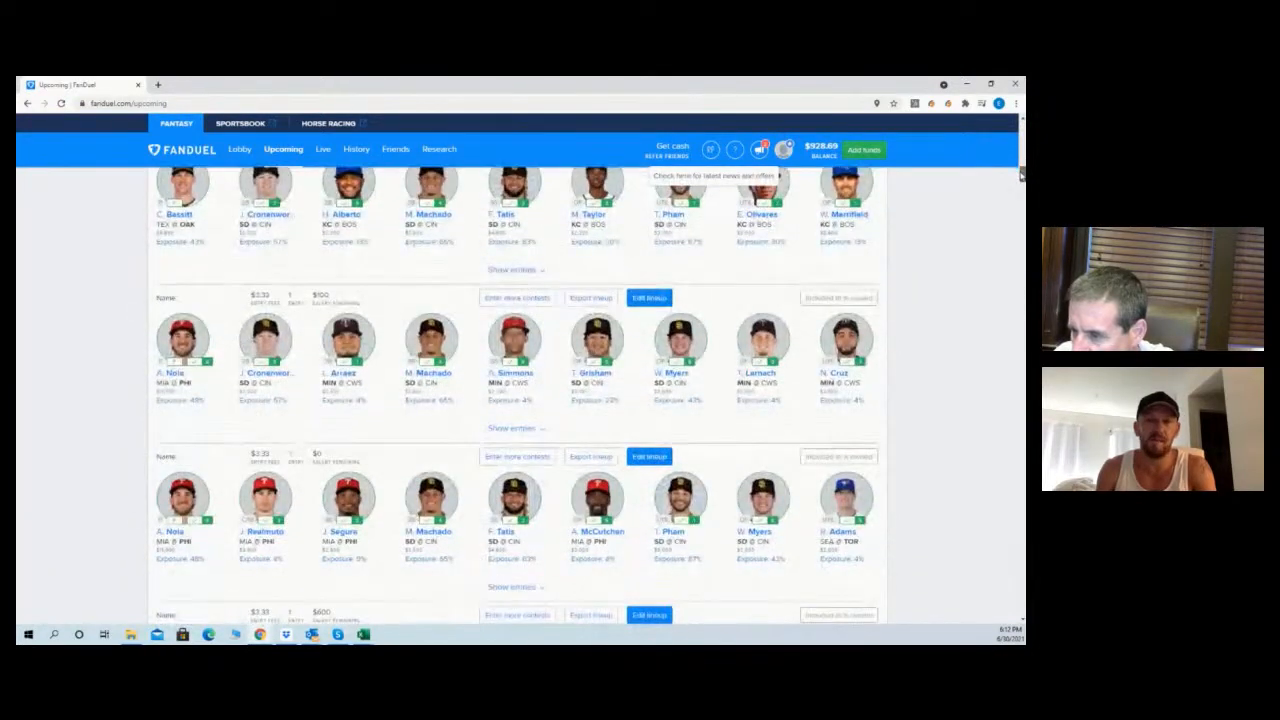
scroll(520, 400, down, 2)
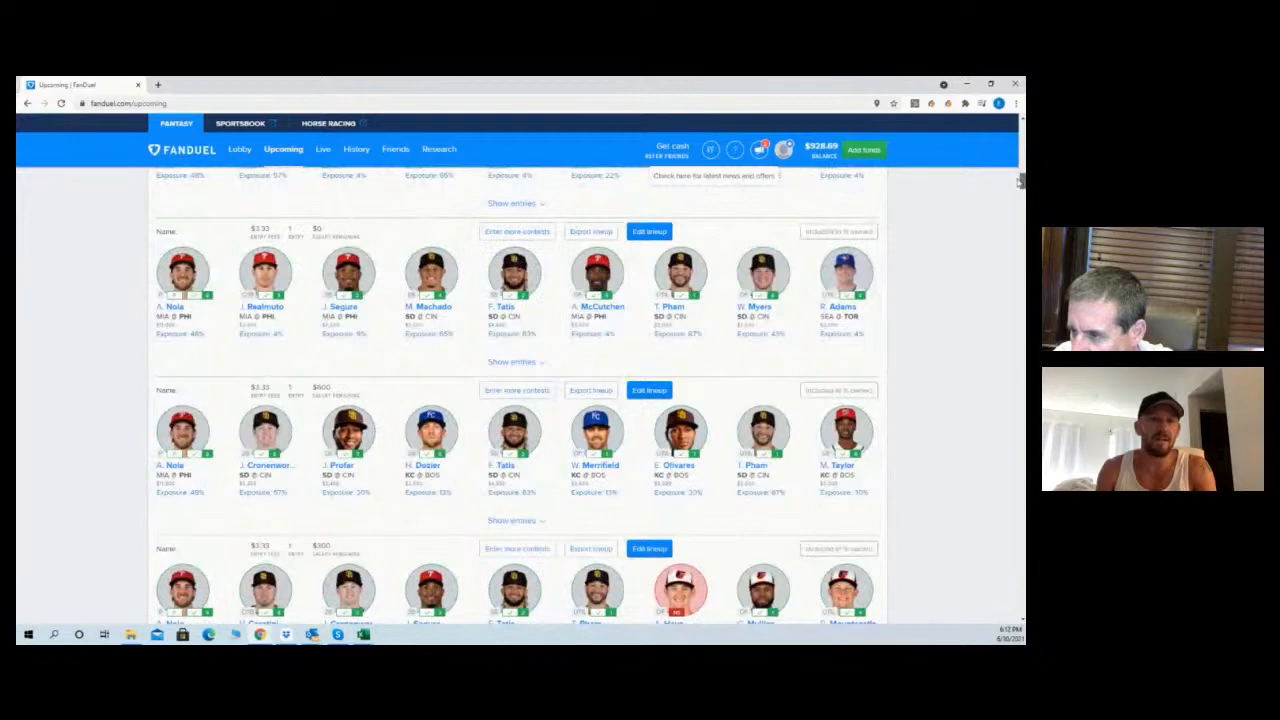
scroll(520, 400, down, 3)
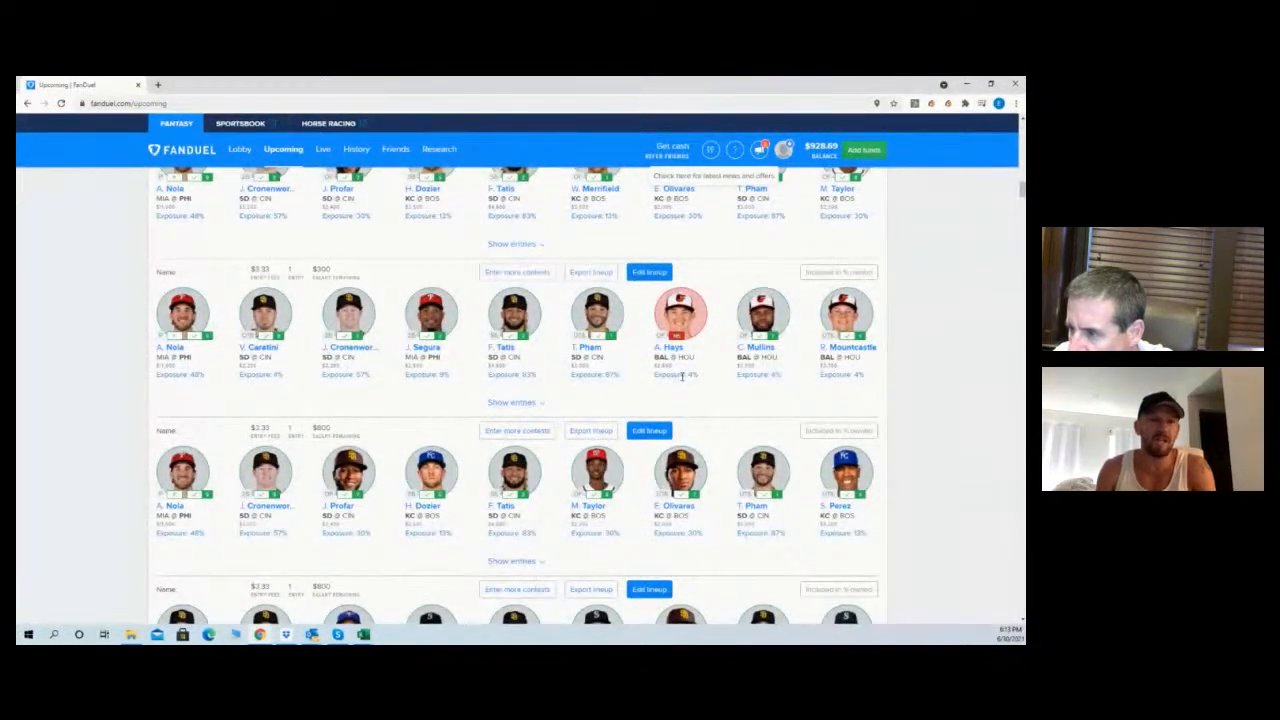
Open the lineup containing Hays and Mountcastle for editing
click(642, 279)
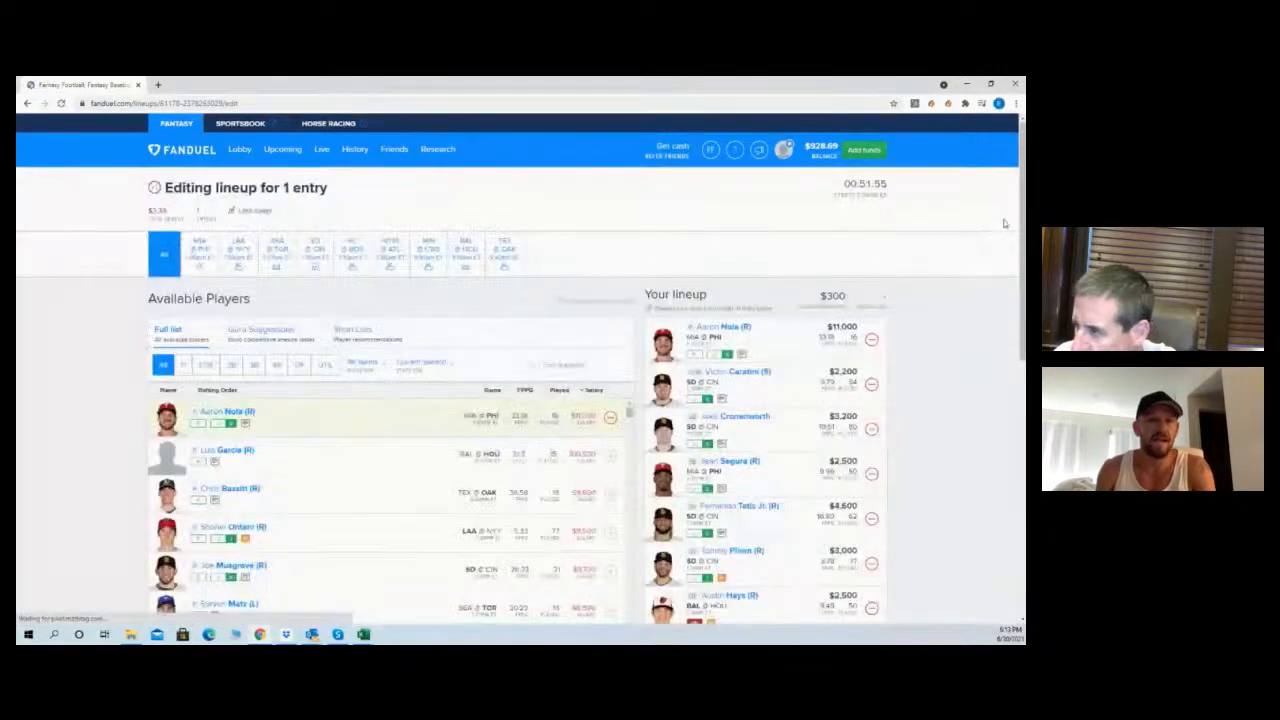
drag(1016, 240, 1016, 303)
click(984, 312)
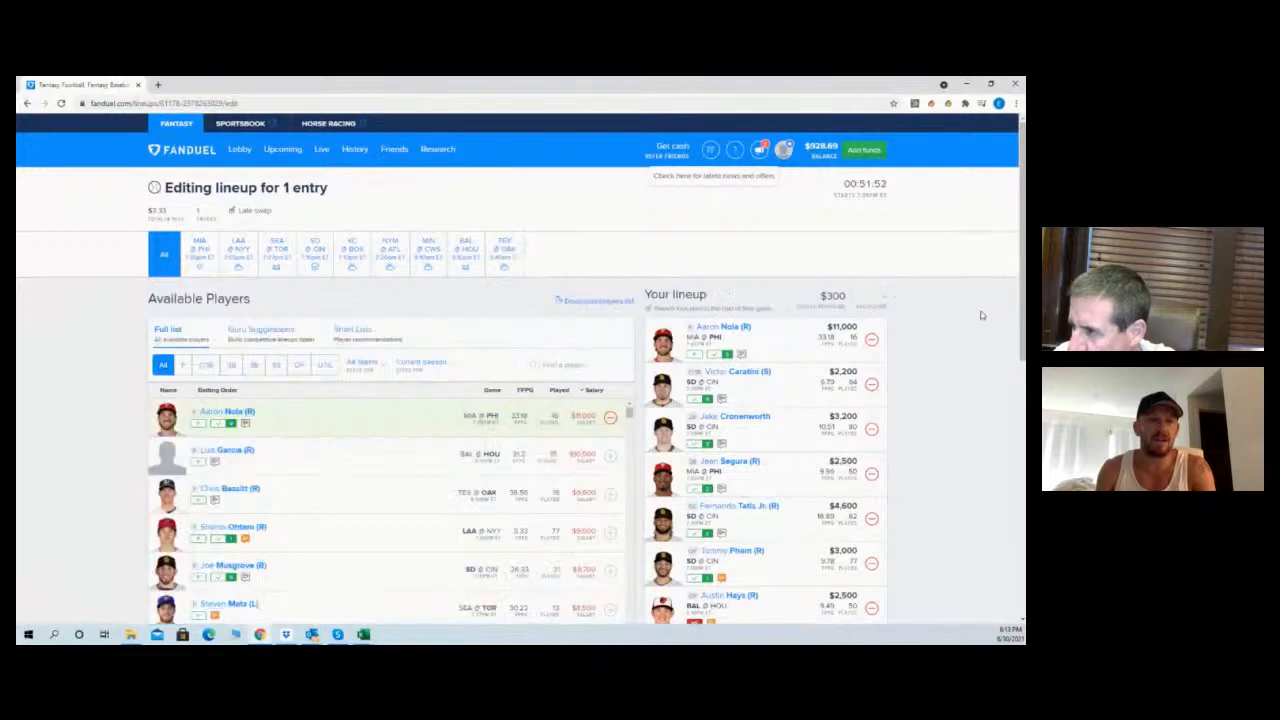
scroll(983, 340, down, 2)
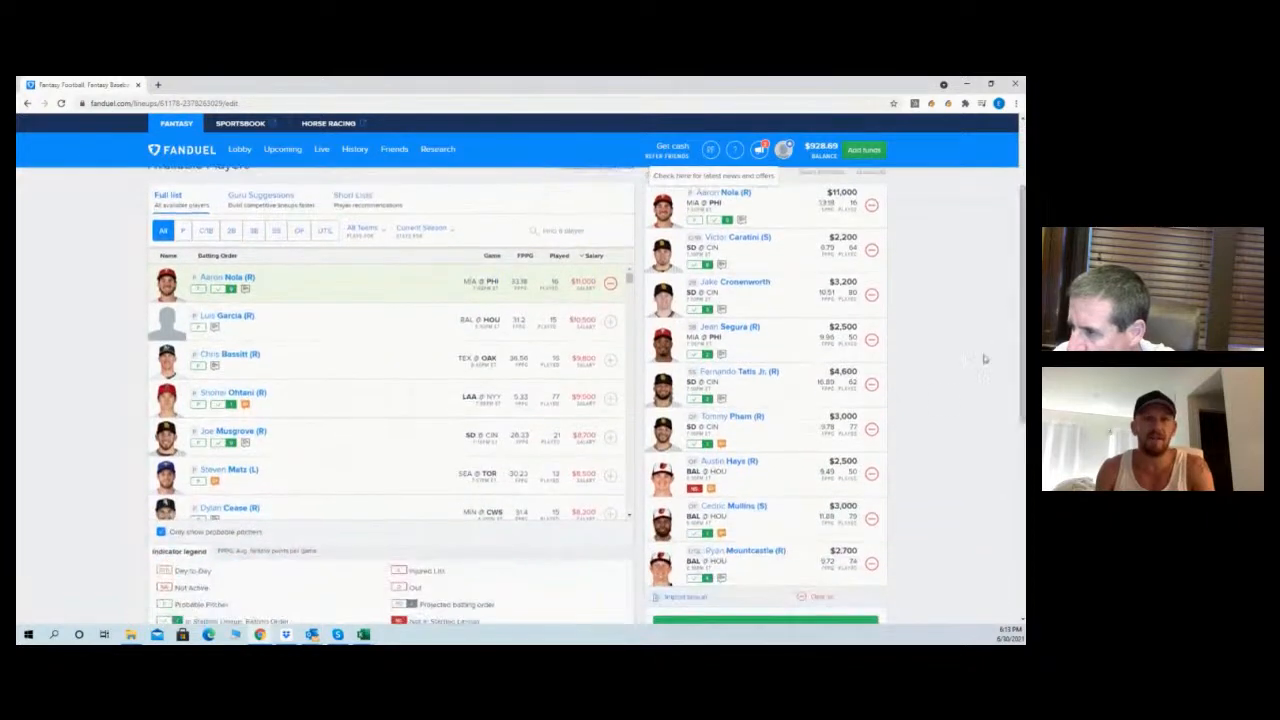
Replace Austin Hays with outfielder Anthony Santander, leaving $100 salary remaining
click(871, 473)
scroll(1022, 280, up, 1)
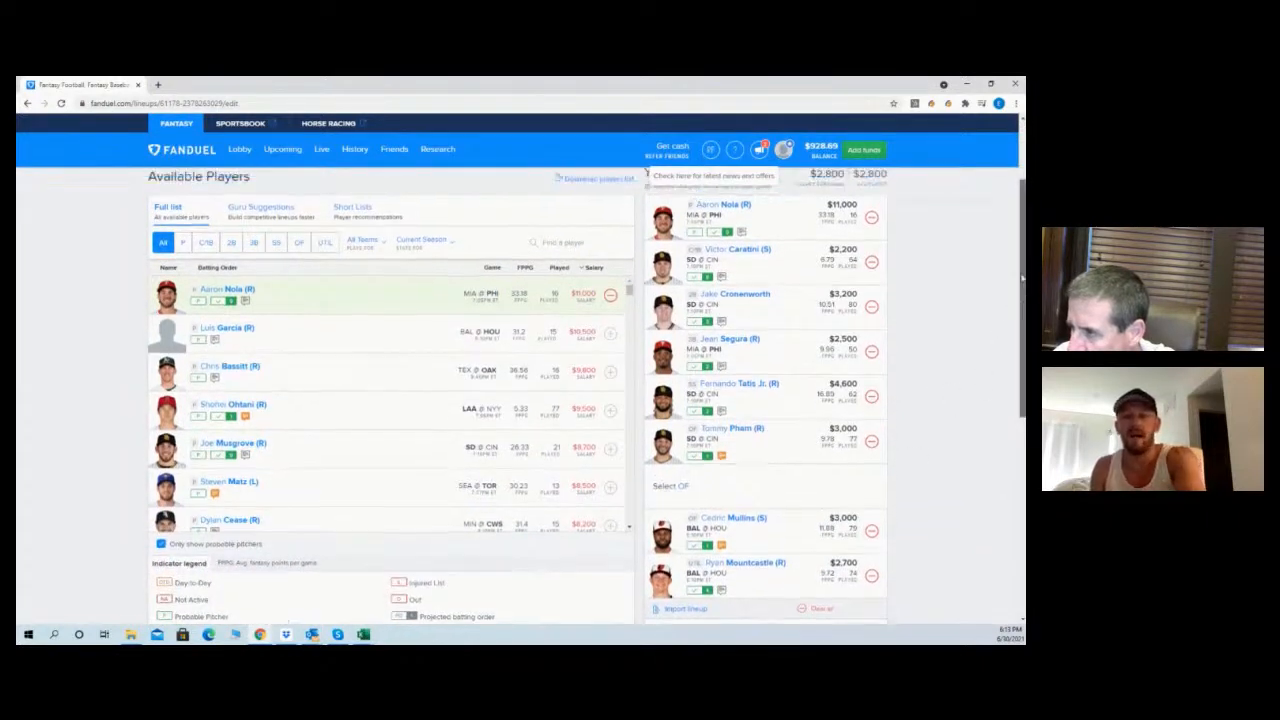
scroll(1022, 280, up, 1)
click(299, 313)
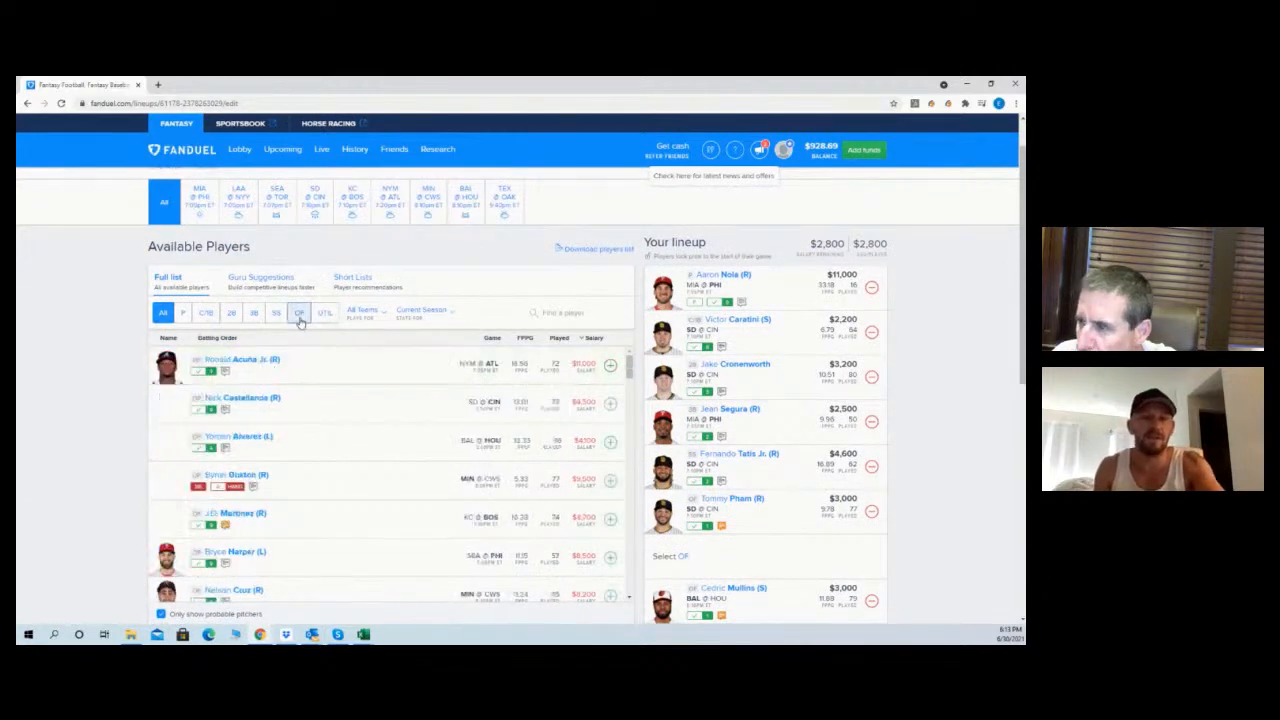
scroll(630, 470, down, 3)
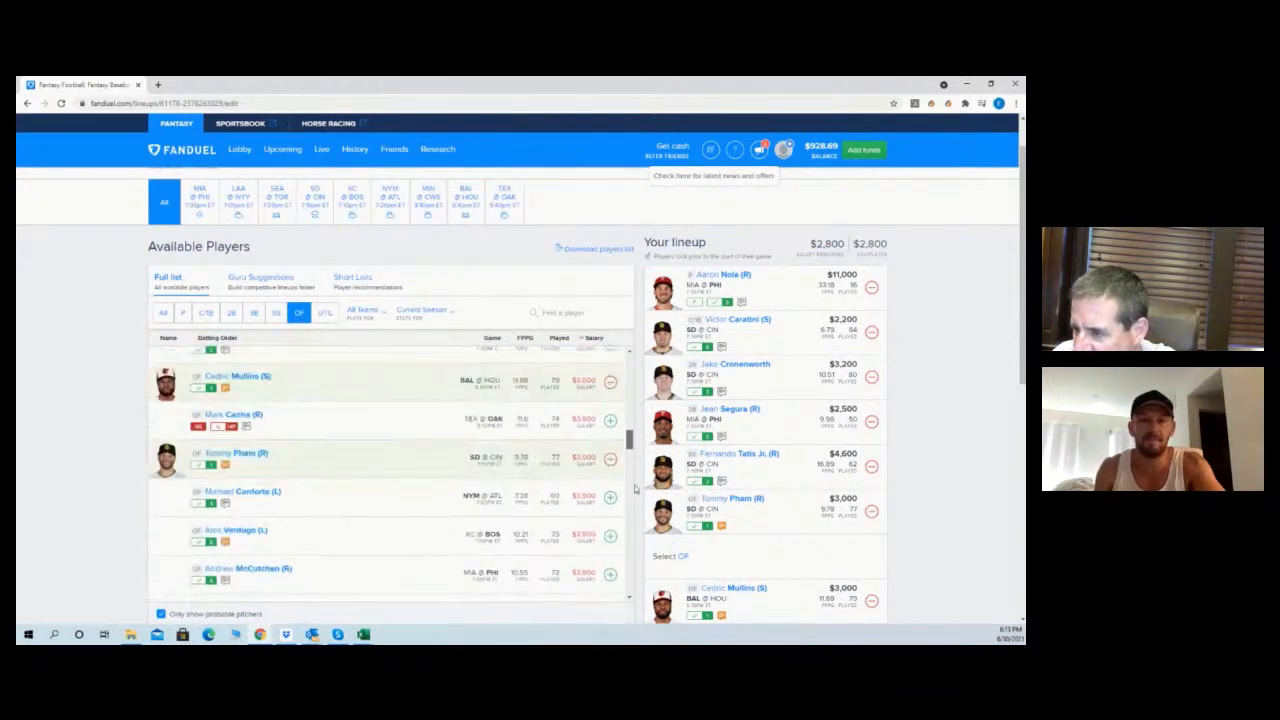
scroll(634, 488, down, 3)
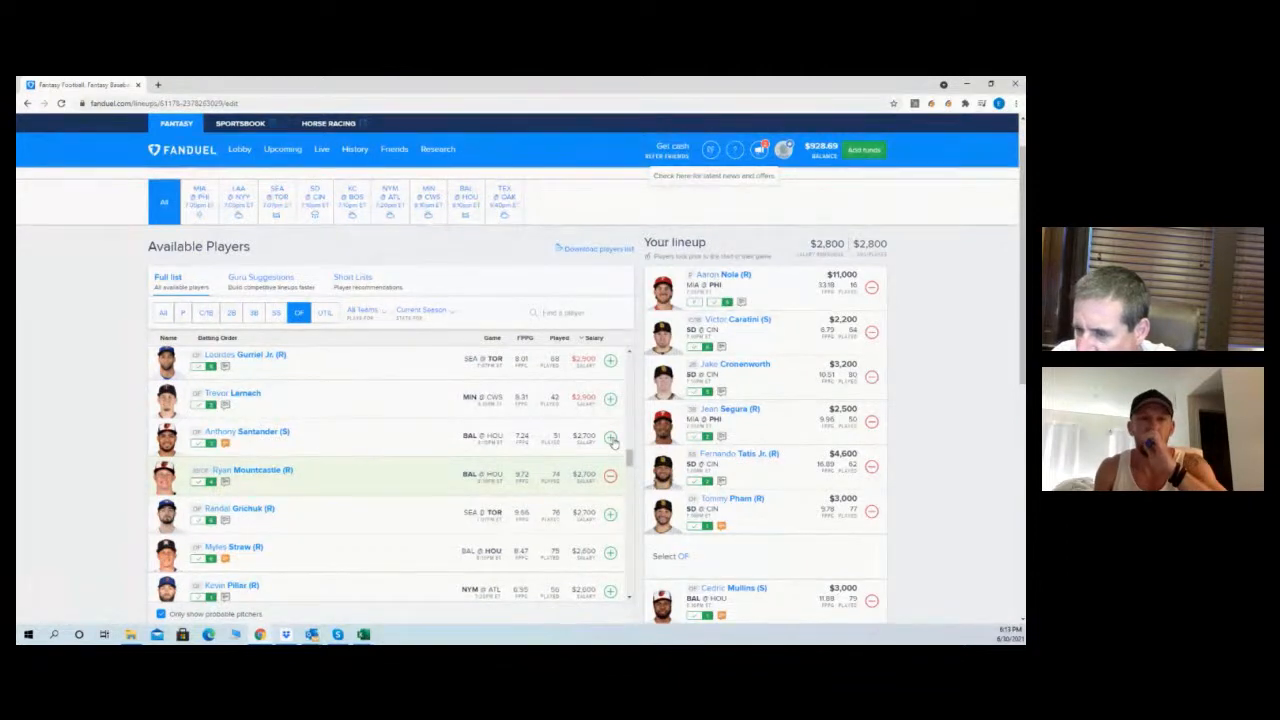
click(610, 437)
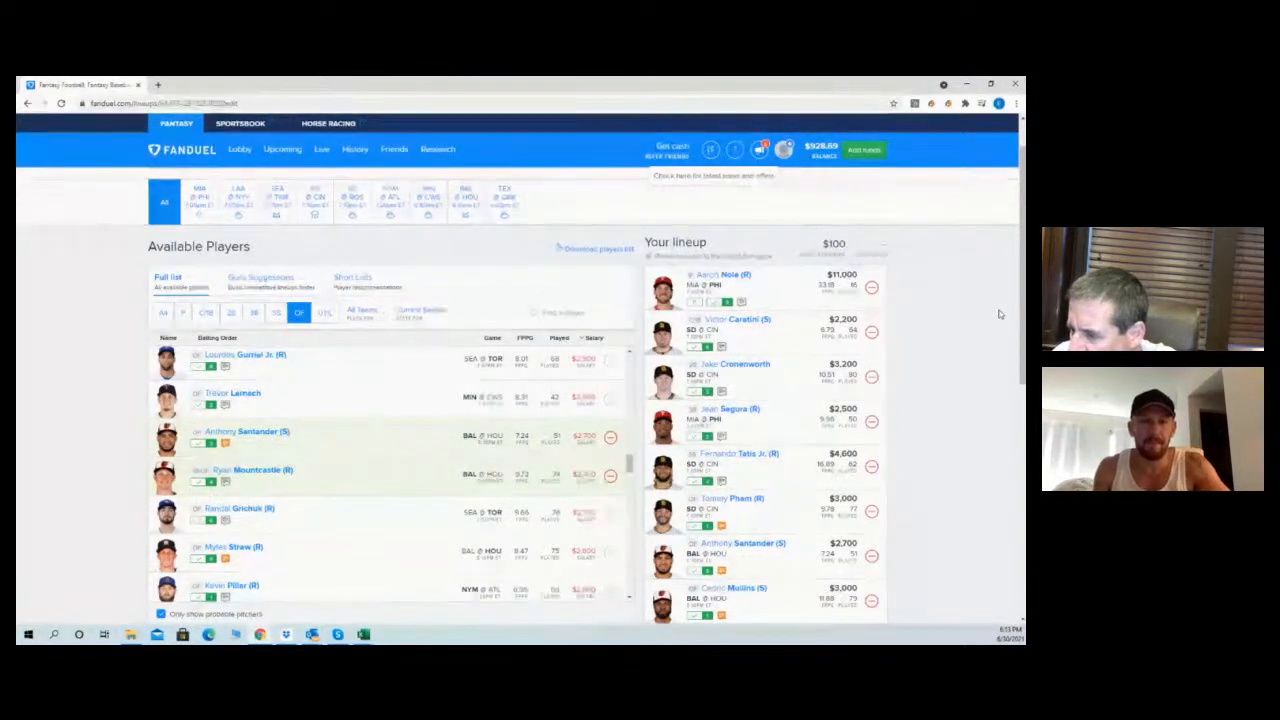
drag(1020, 298, 1020, 365)
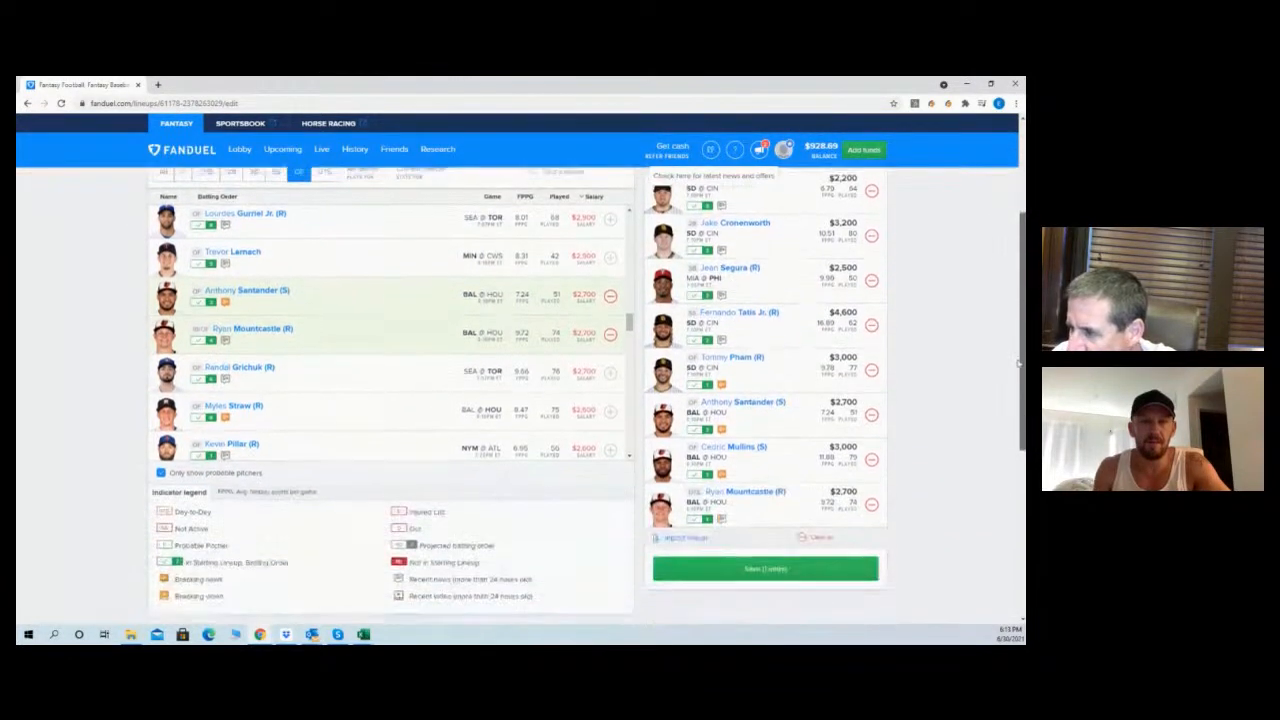
Save the Santander lineup edit to all entries and return to the 102-entry Upcoming list
click(737, 560)
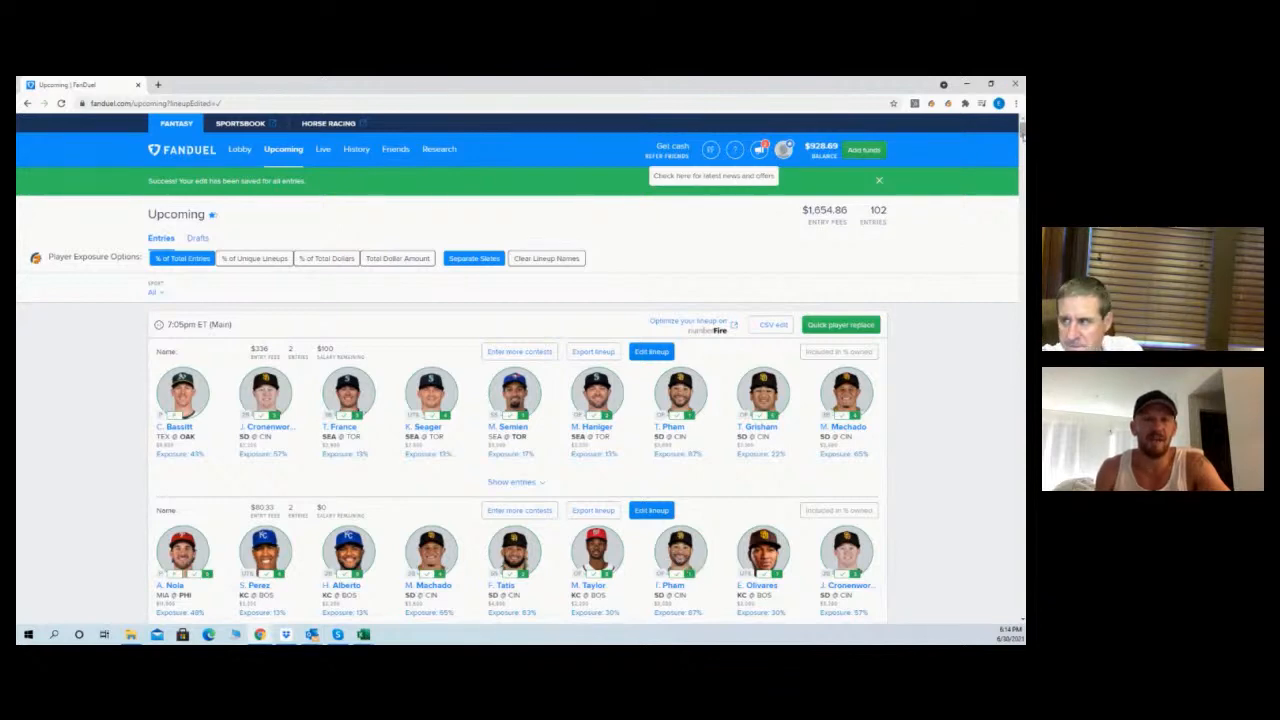
mouse_move(1023, 138)
mouse_down()
mouse_move(1022, 210)
mouse_move(983, 263)
mouse_move(1015, 204)
mouse_move(1018, 131)
mouse_up()
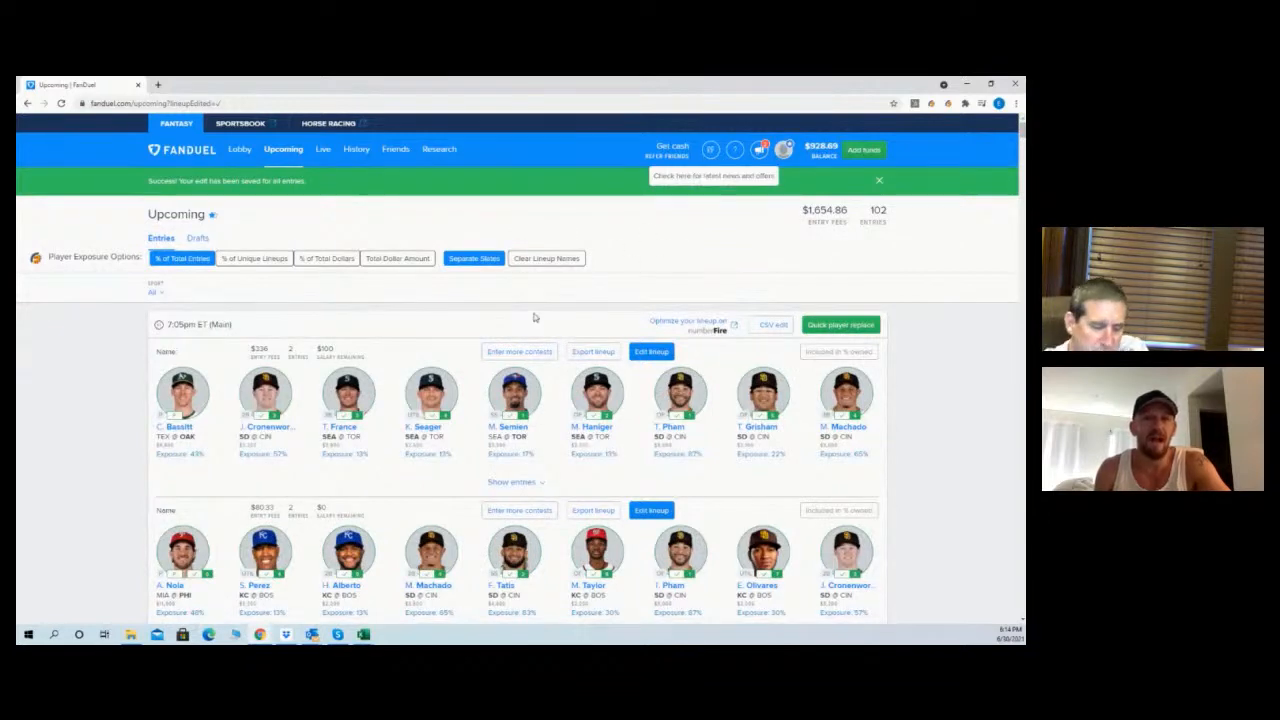
Search the entries page for 'sem' and 'bic', then switch to Excel's TrueDFS sheet
key(ctrl+f)
text(sem)
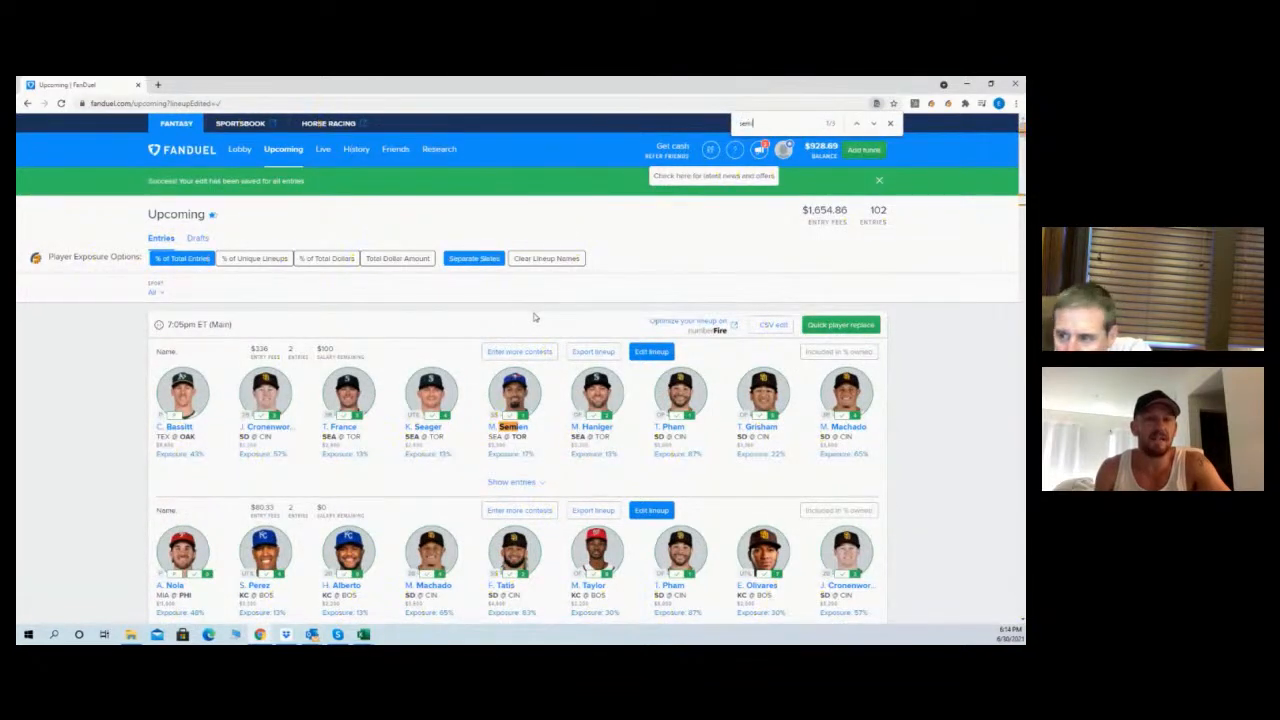
key(BackSpace)
key(BackSpace)
key(BackSpace)
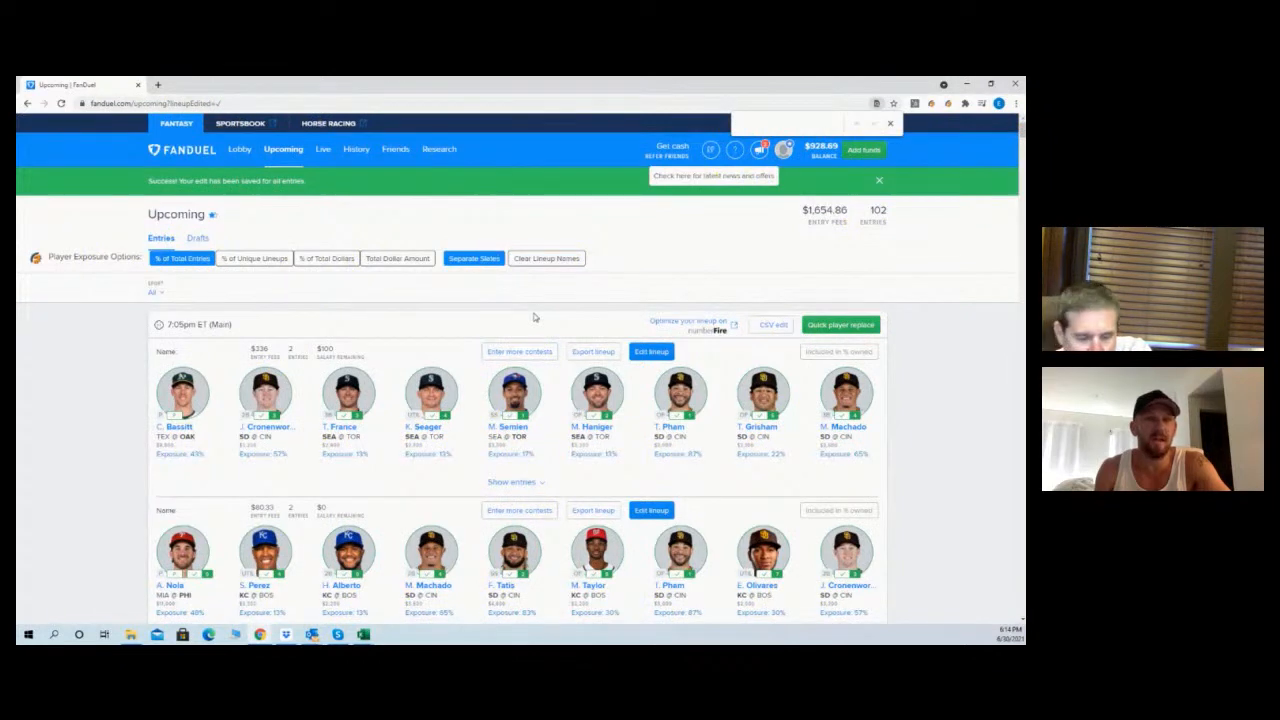
text(bich)
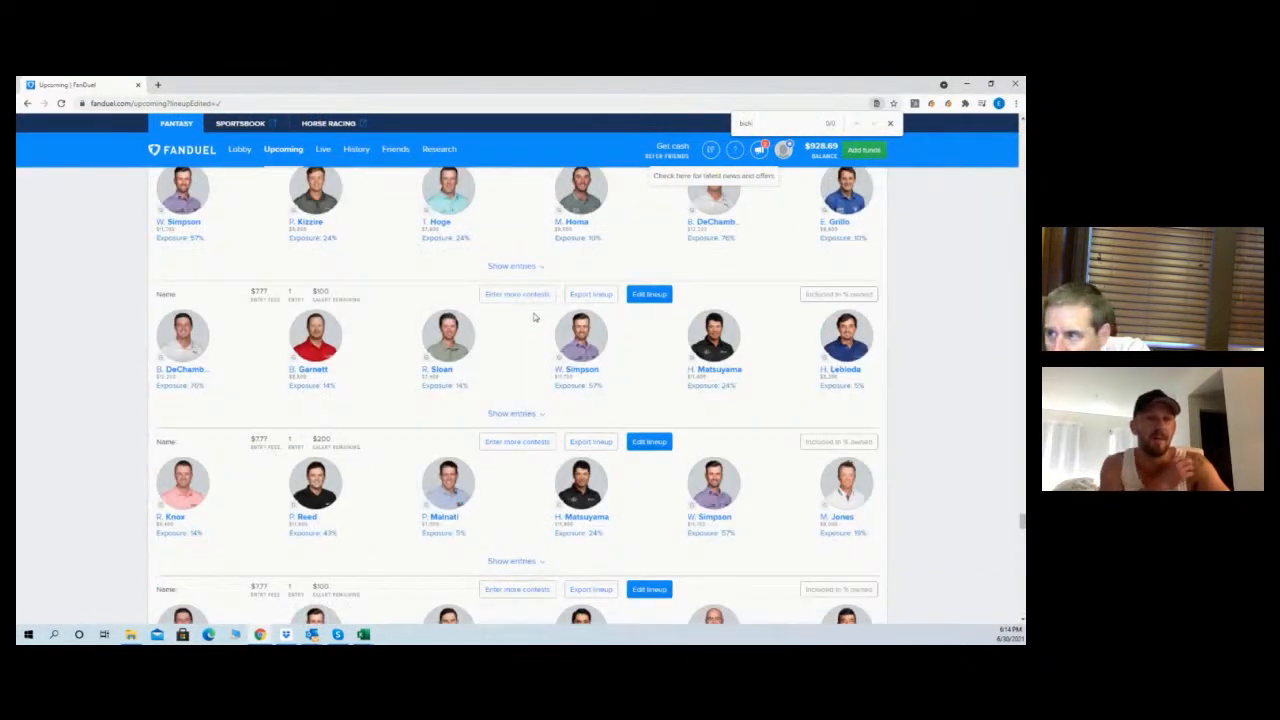
key(BackSpace)
key(BackSpace)
key(BackSpace)
key(BackSpace)
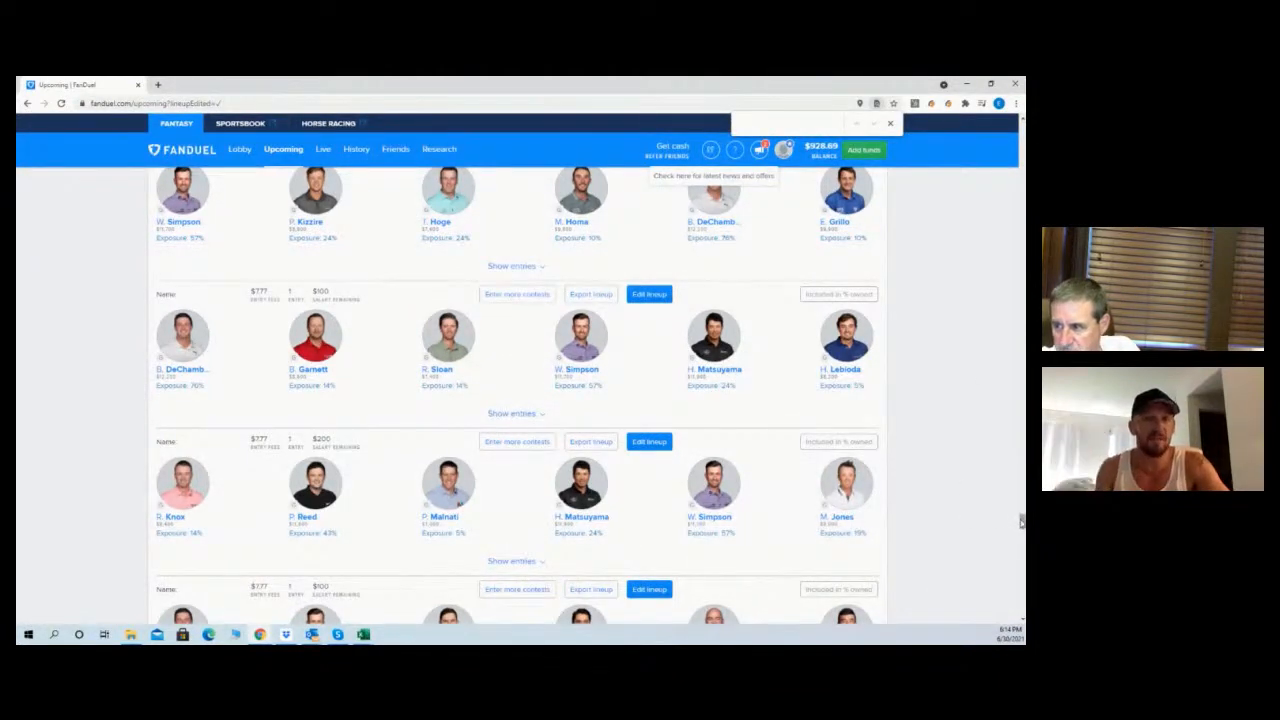
drag(1021, 523, 1022, 130)
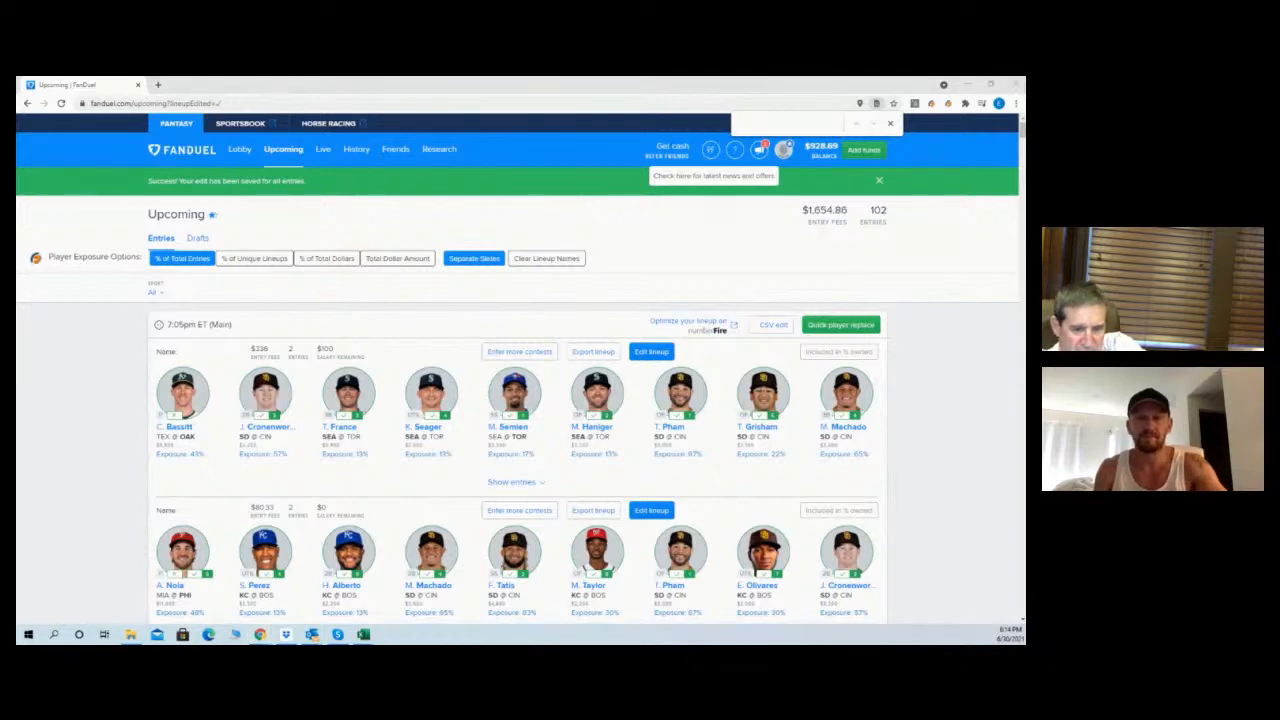
key(alt+Tab)
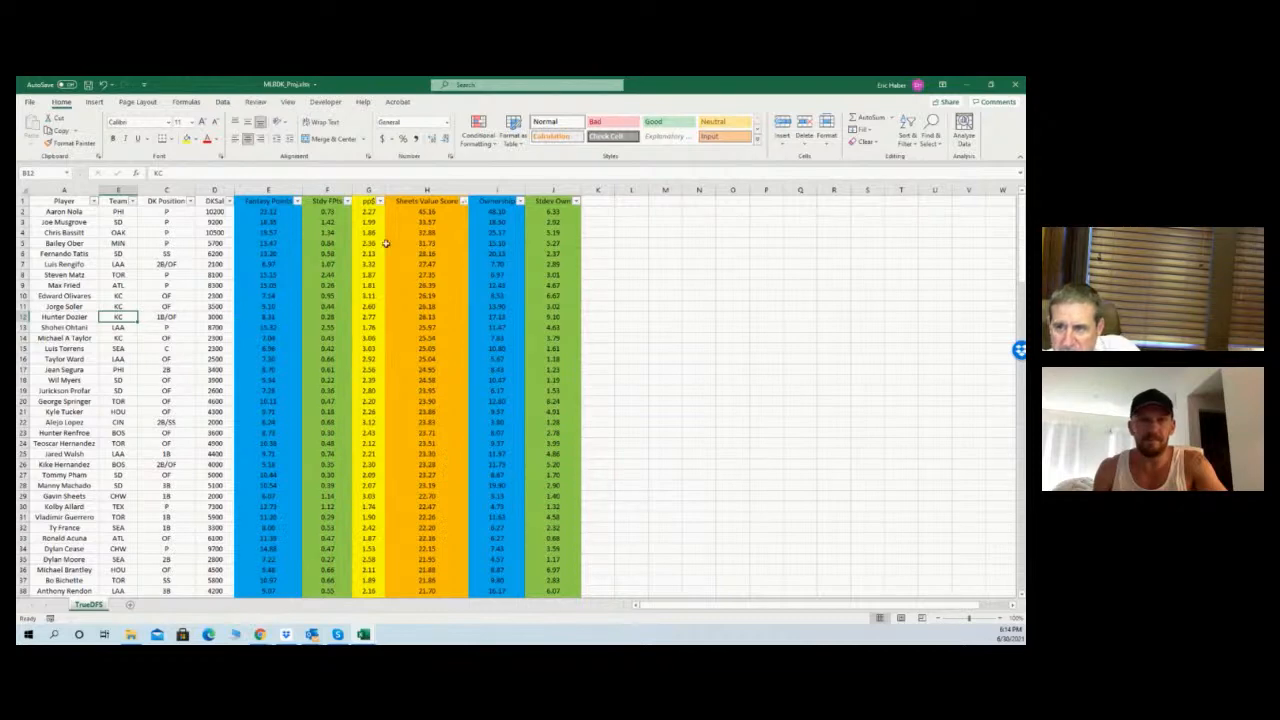
click(465, 203)
click(433, 231)
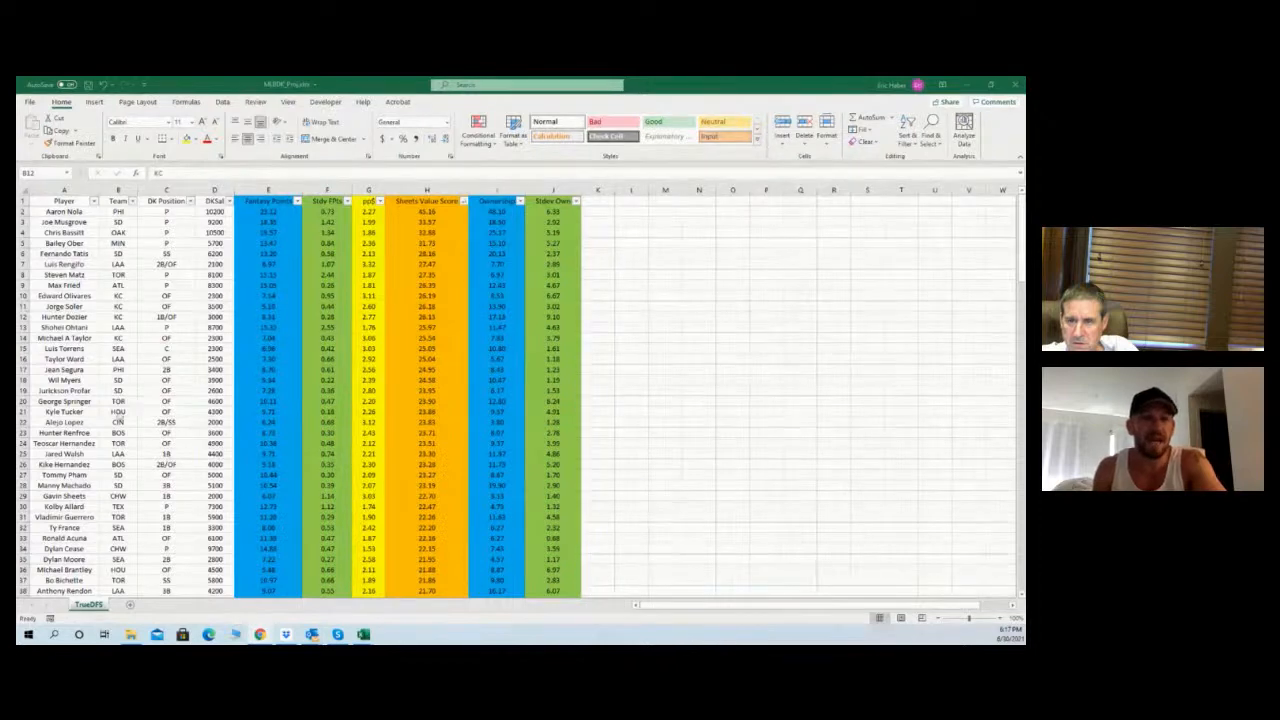
click(188, 382)
click(184, 403)
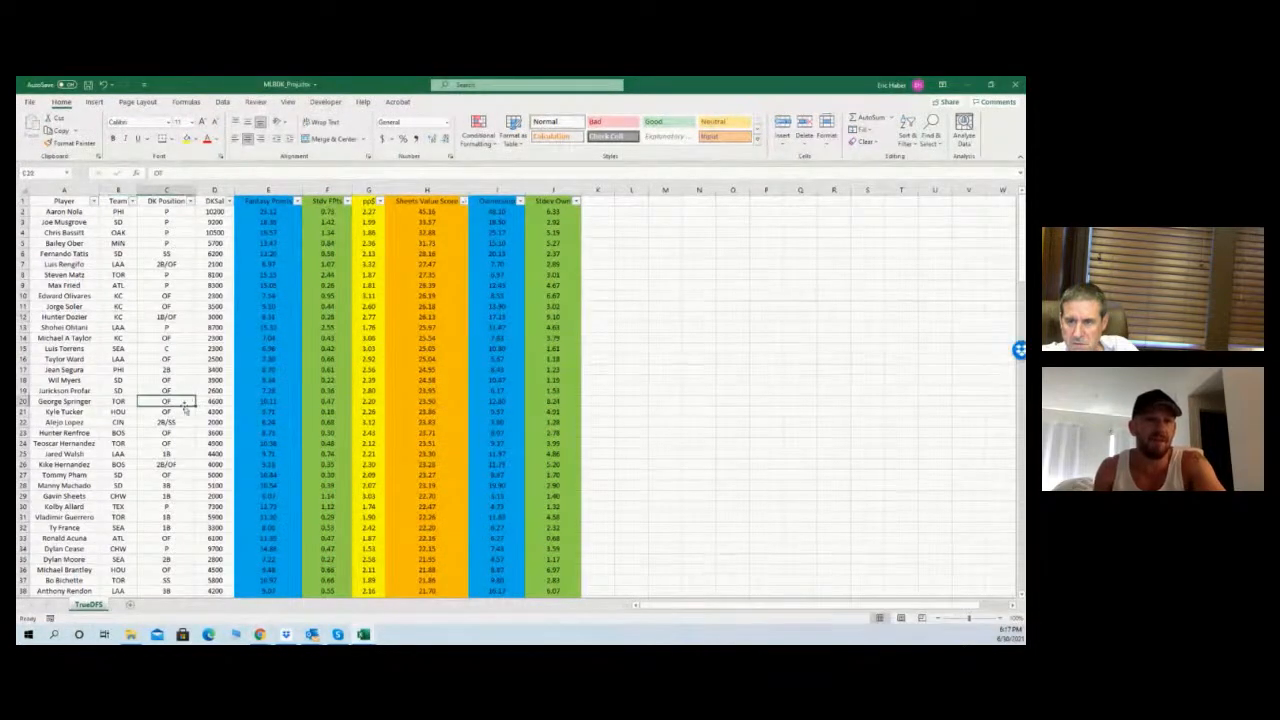
click(168, 432)
click(120, 516)
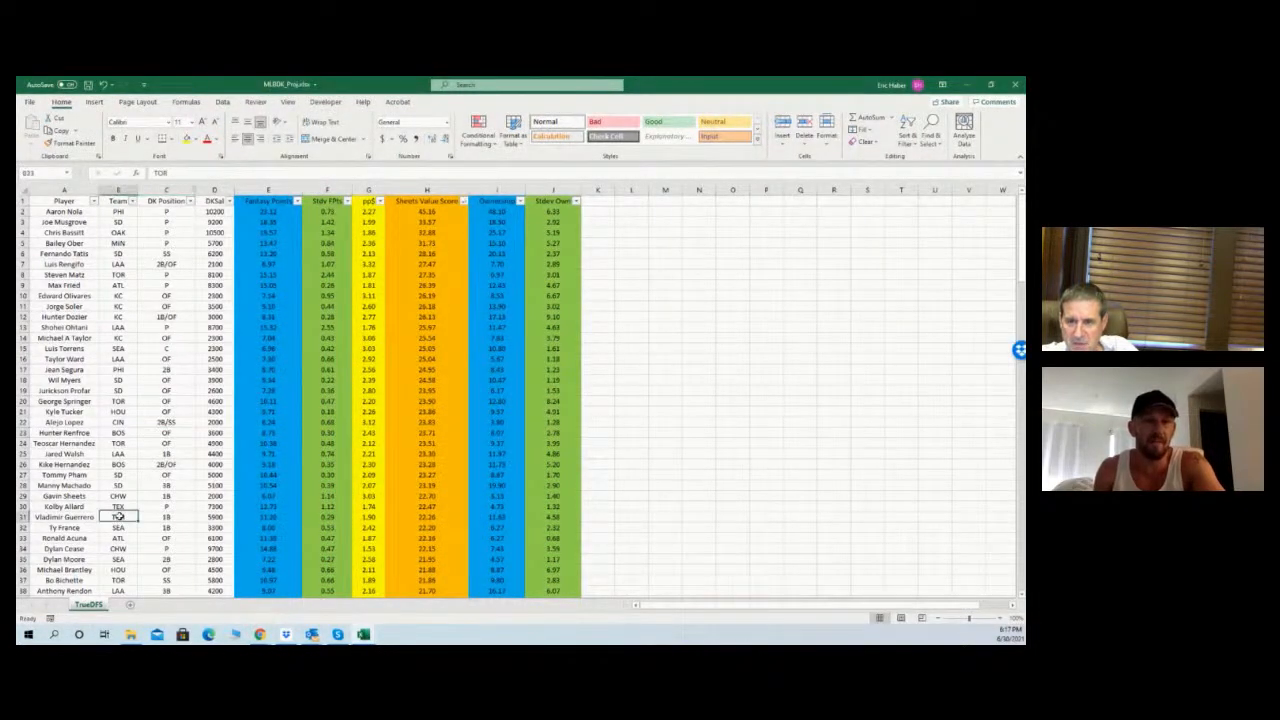
click(216, 516)
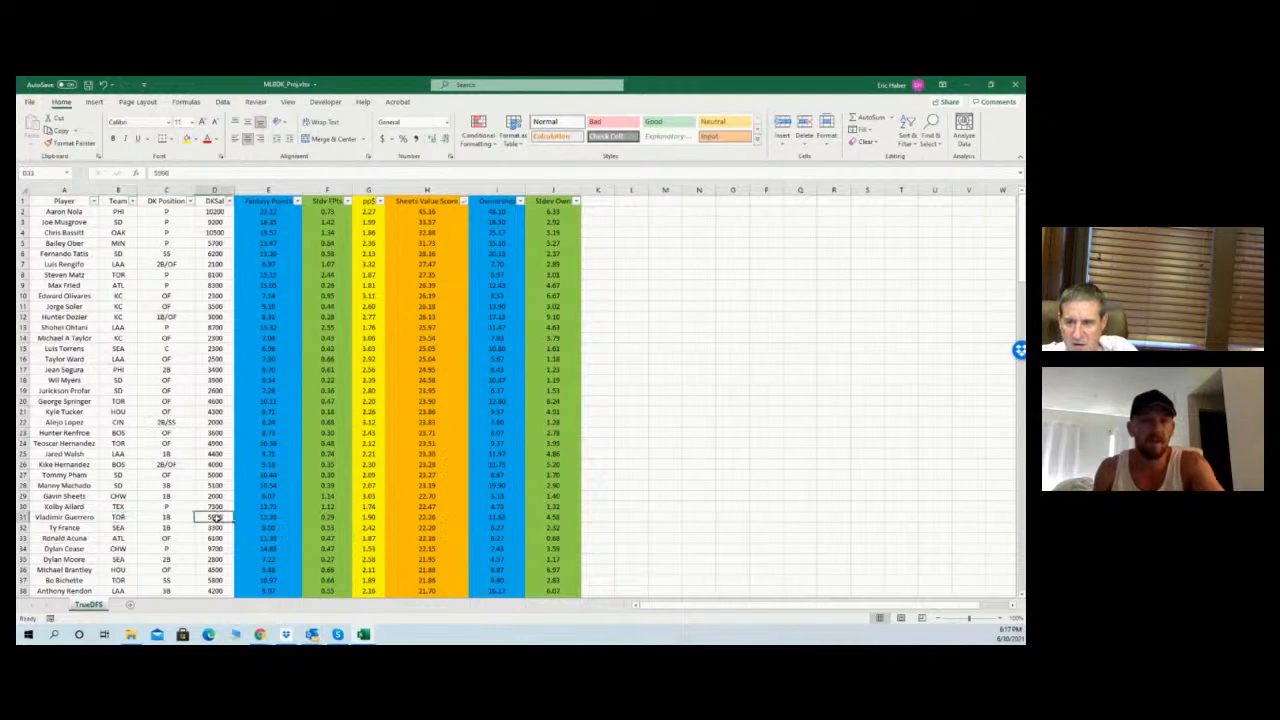
click(493, 517)
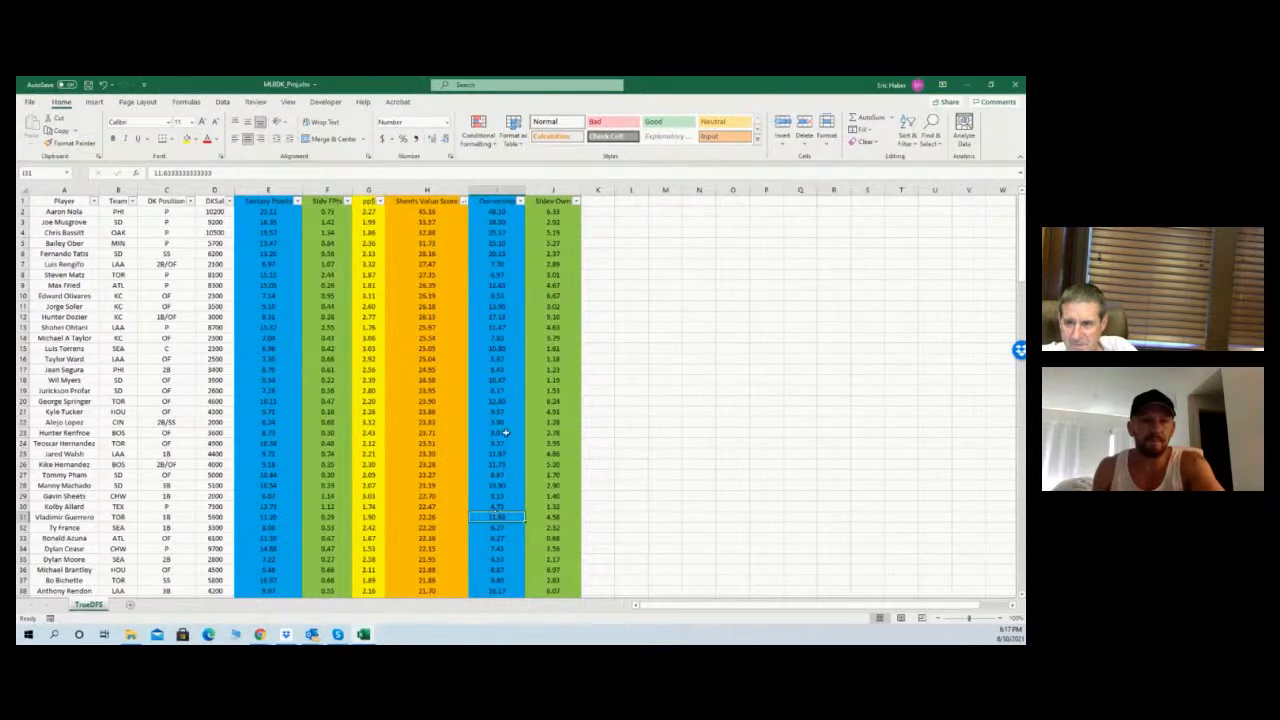
click(489, 400)
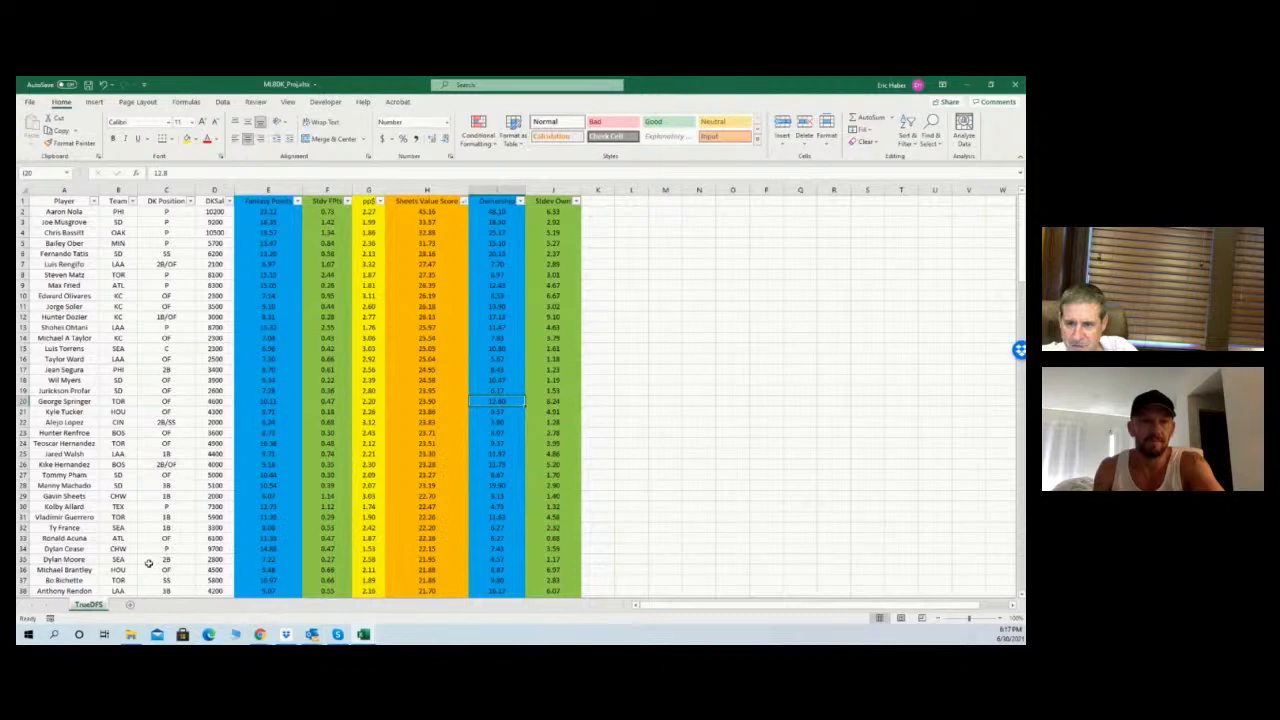
click(493, 578)
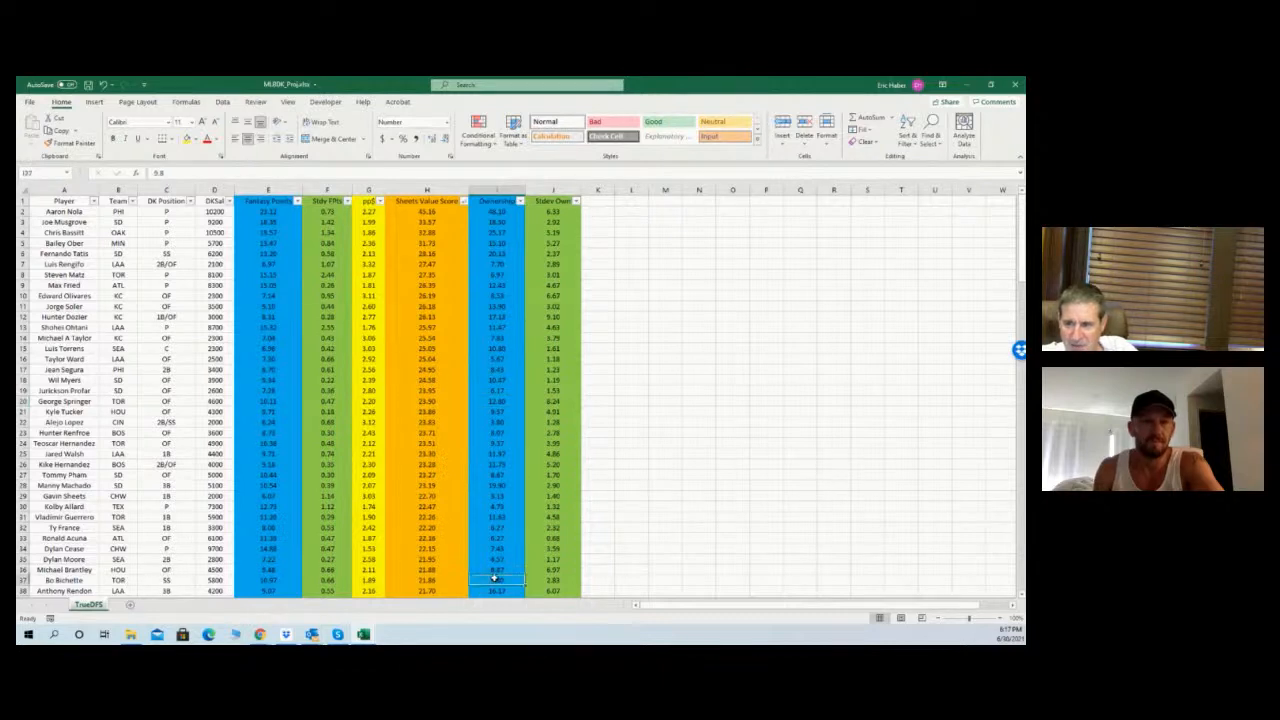
click(496, 485)
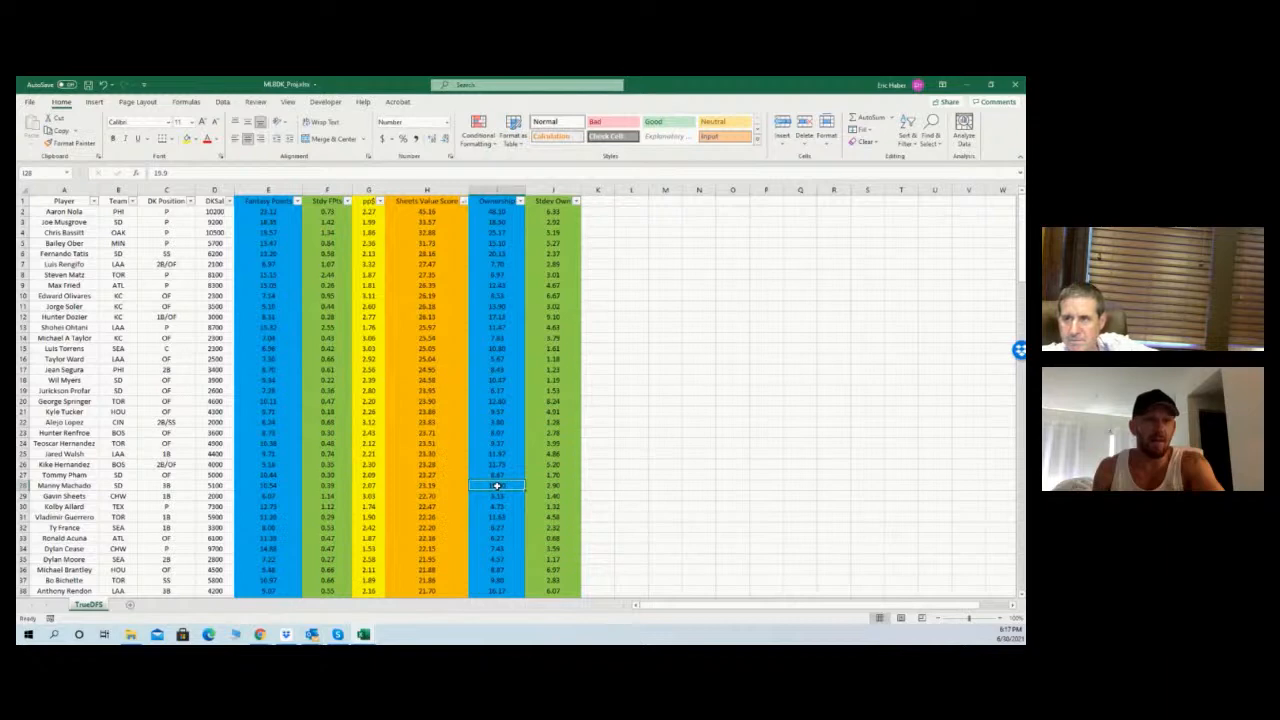
click(519, 201)
click(489, 230)
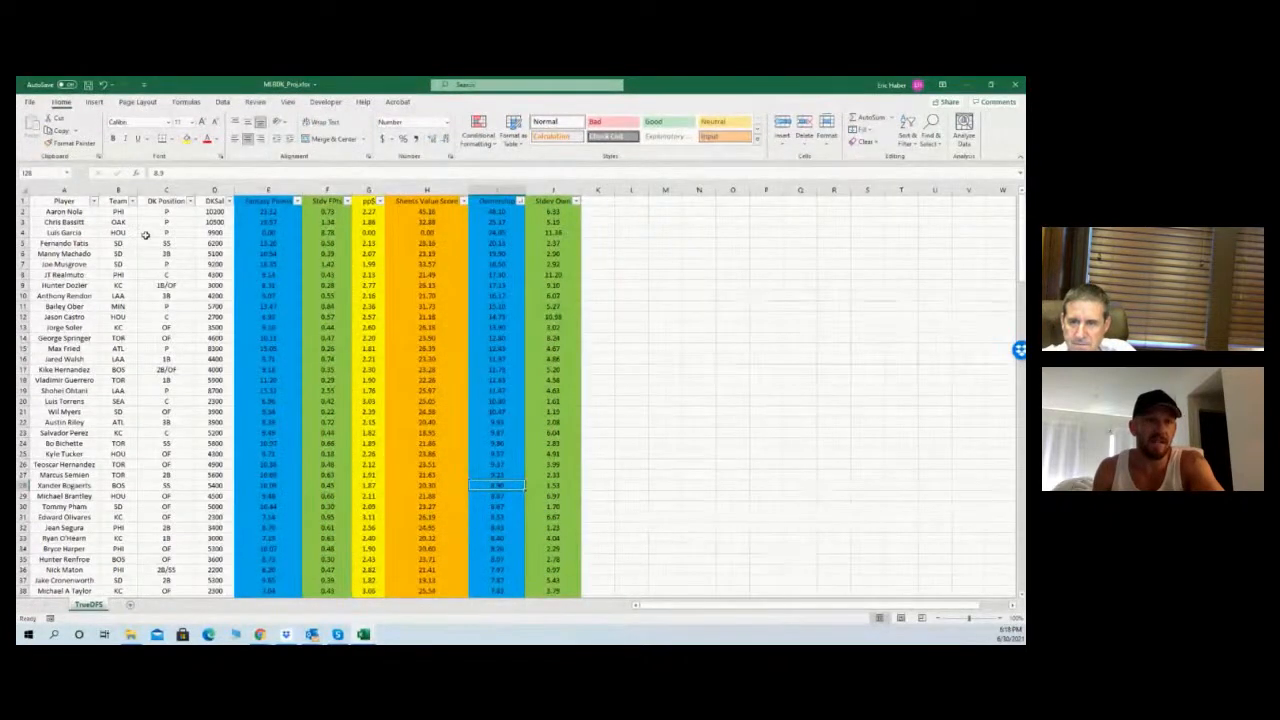
click(118, 317)
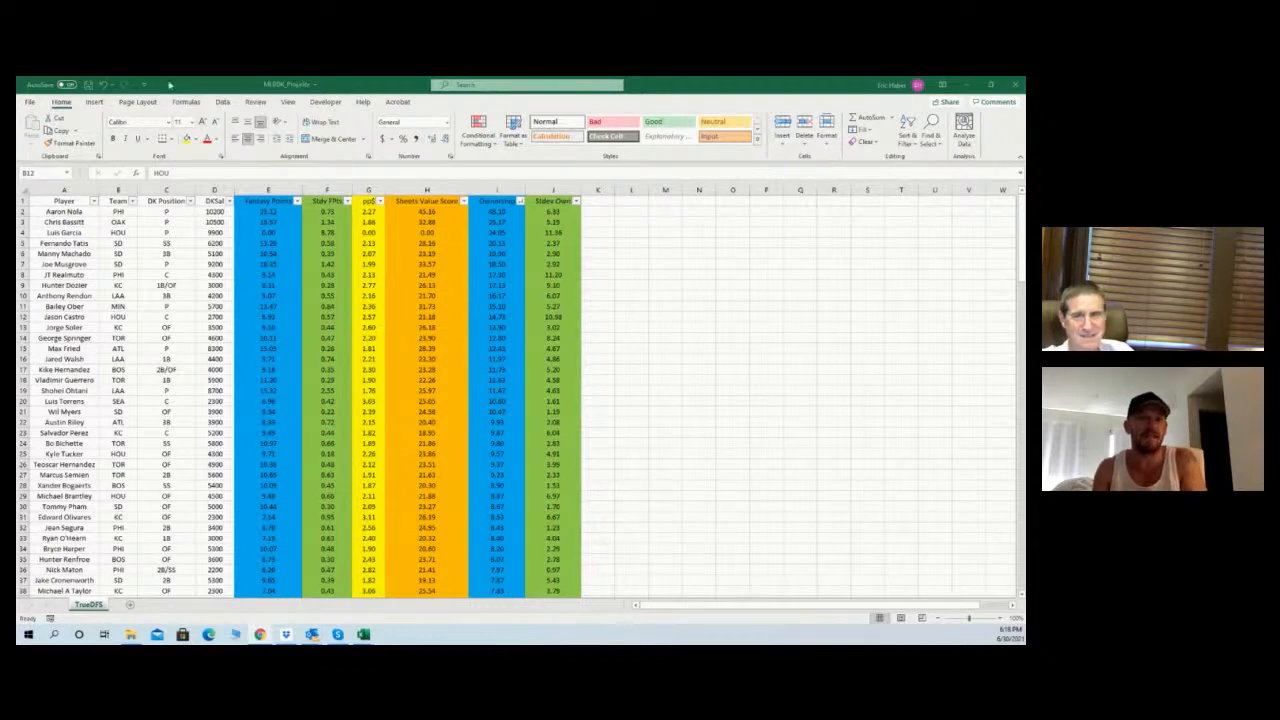
drag(170, 85, 430, 78)
Load nitrogensports.eu/sportsbook in Chrome from the 'nitr' address-bar suggestion until its welcome notice appears
click(124, 107)
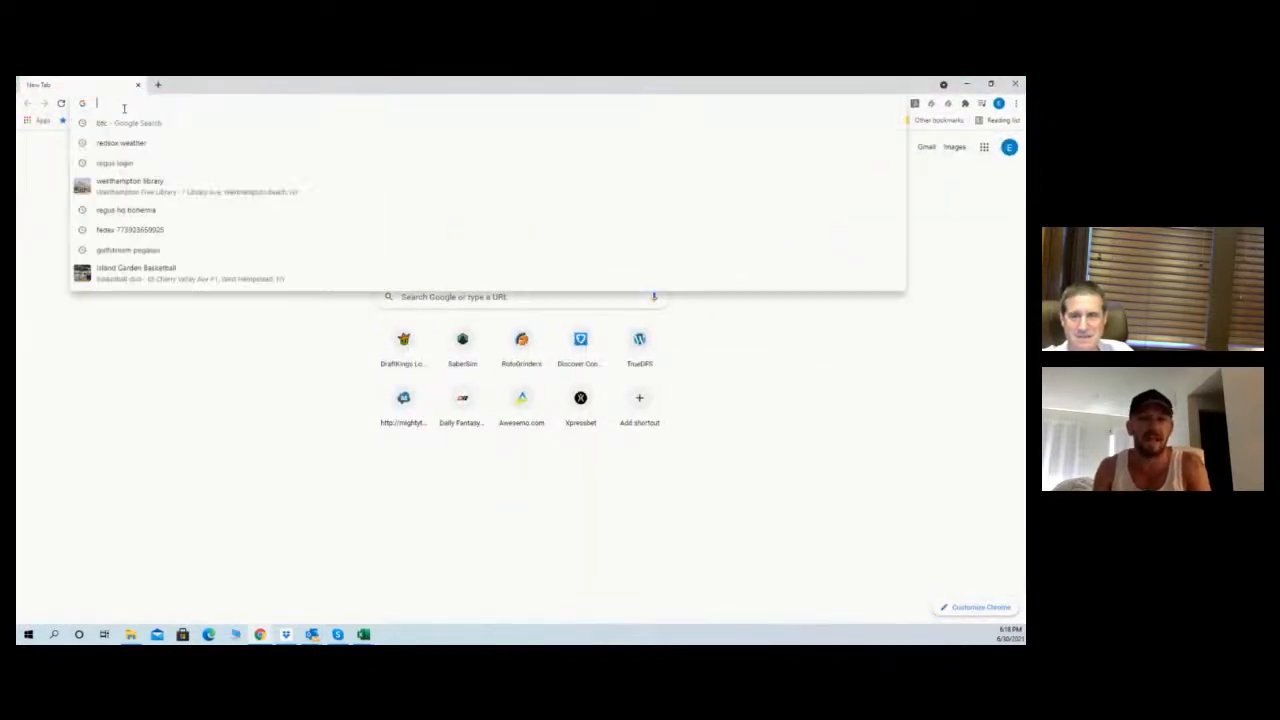
text(nitrogensports.eu/sportsbook)
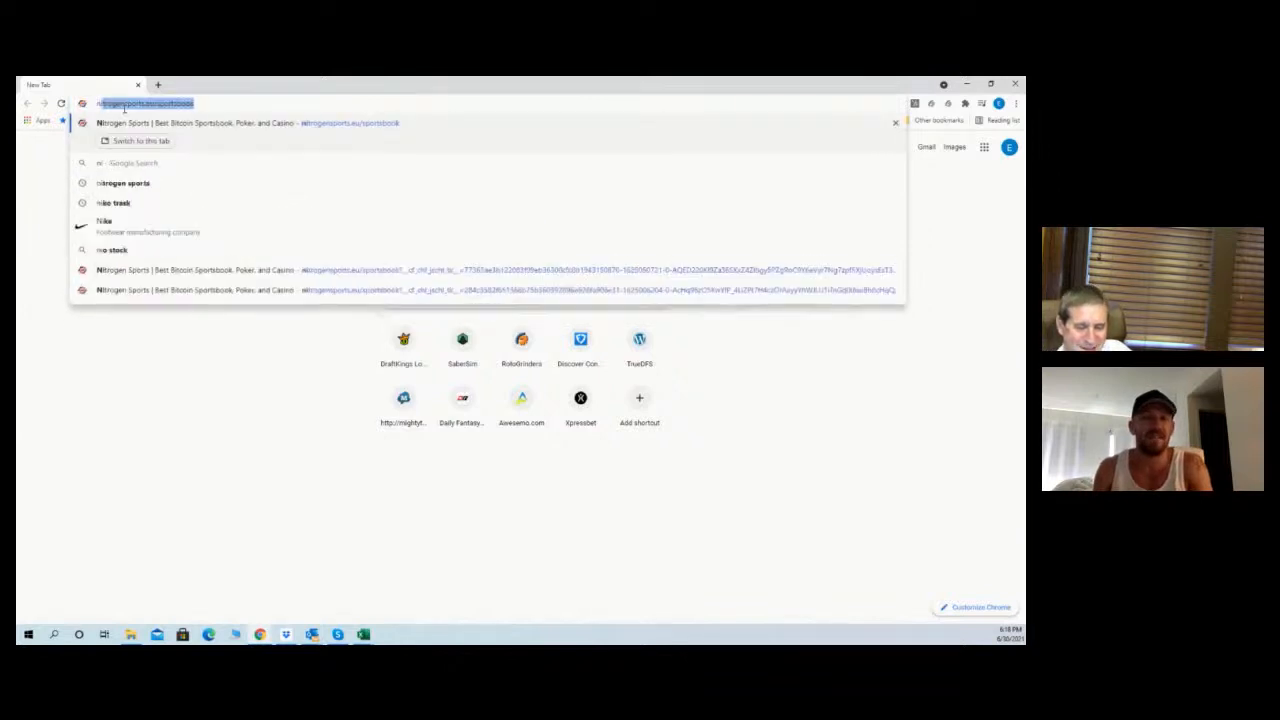
click(114, 122)
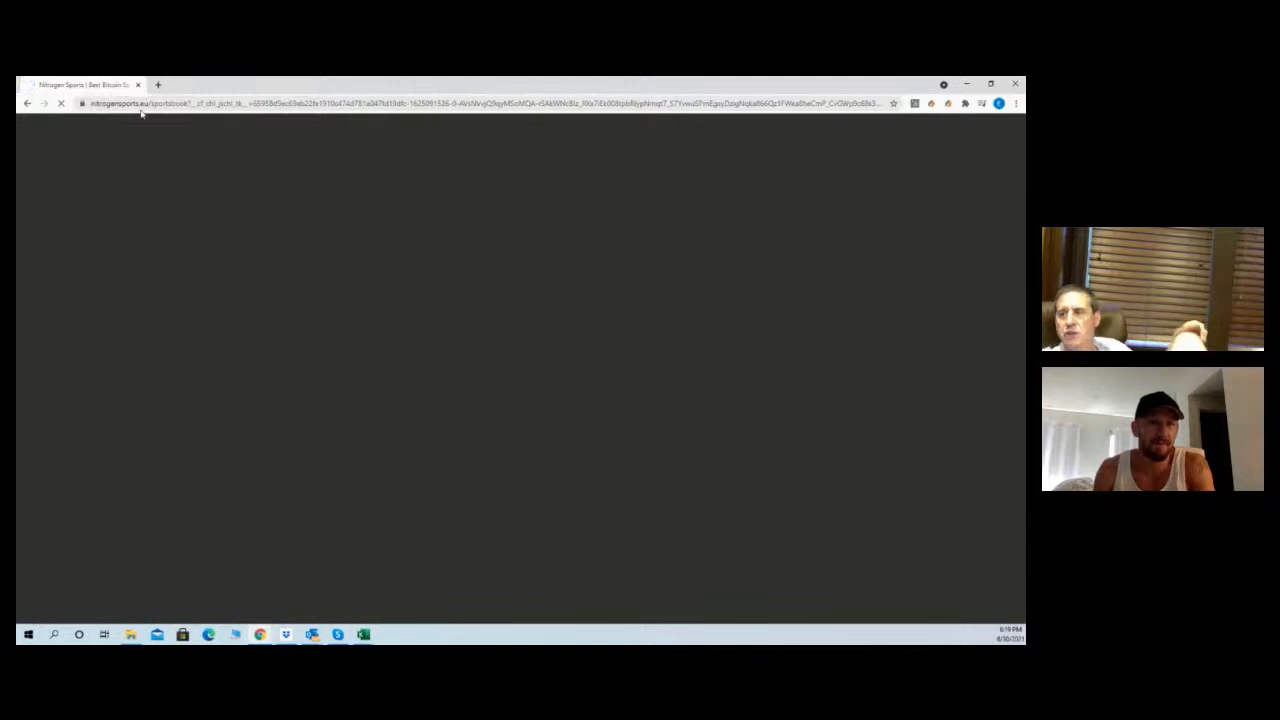
click(184, 103)
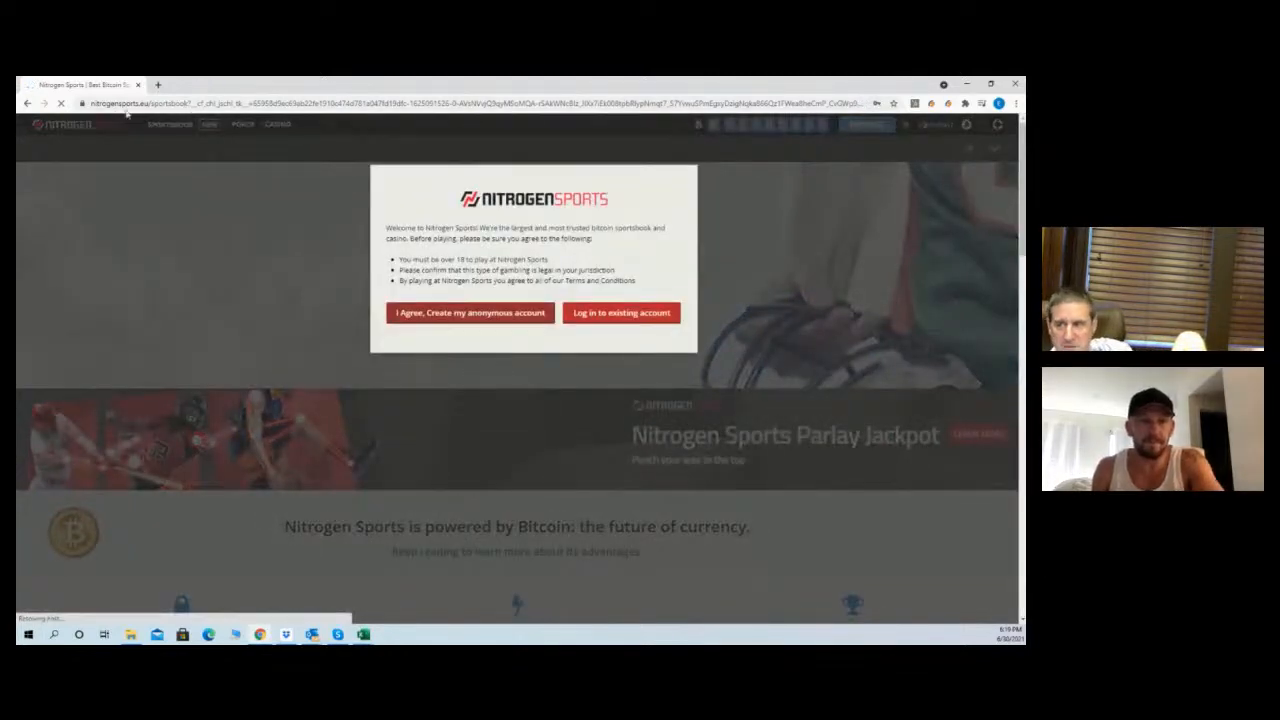
Log in to the existing Nitrogen Sports account with its username and Chrome's saved password
click(596, 318)
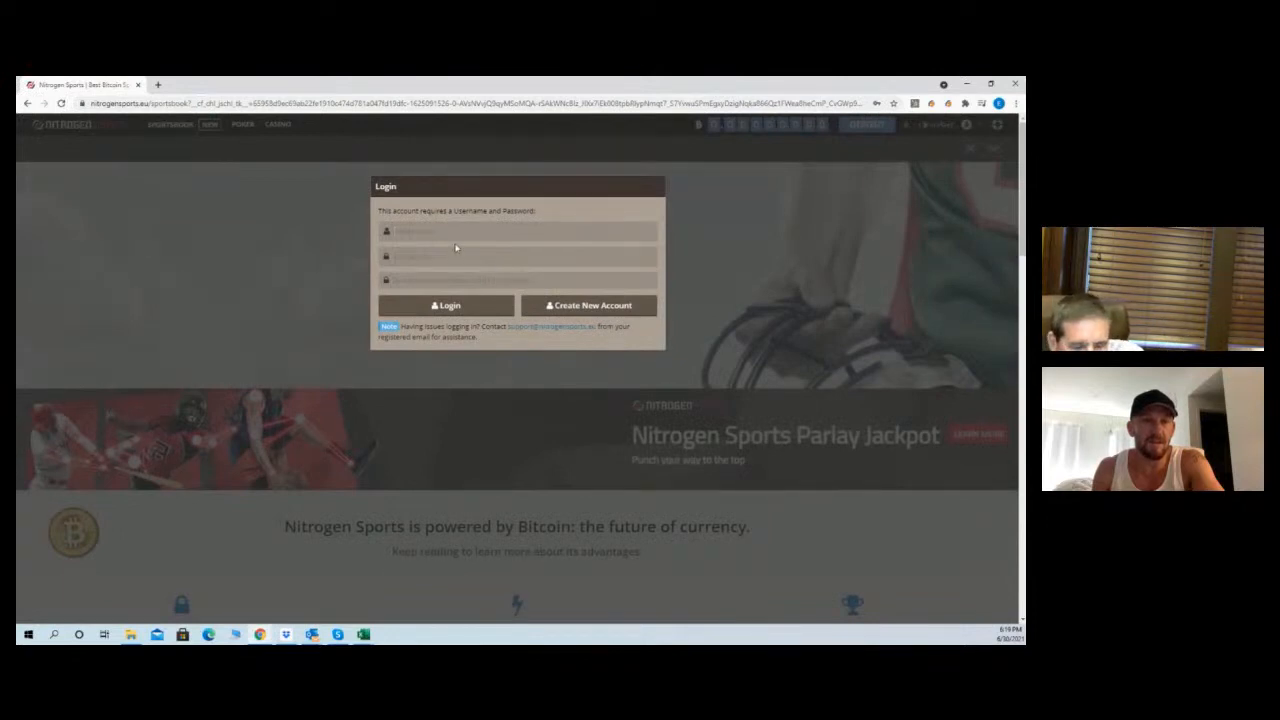
text(mikhabes)
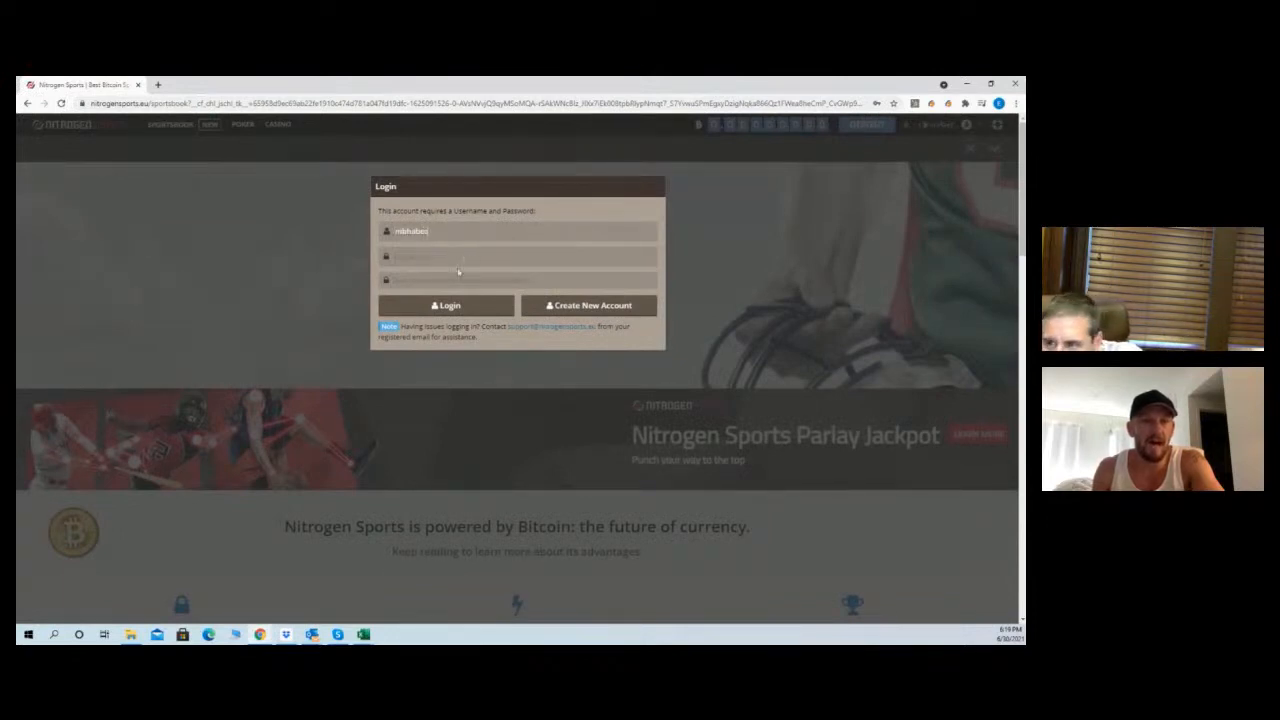
click(420, 256)
click(424, 281)
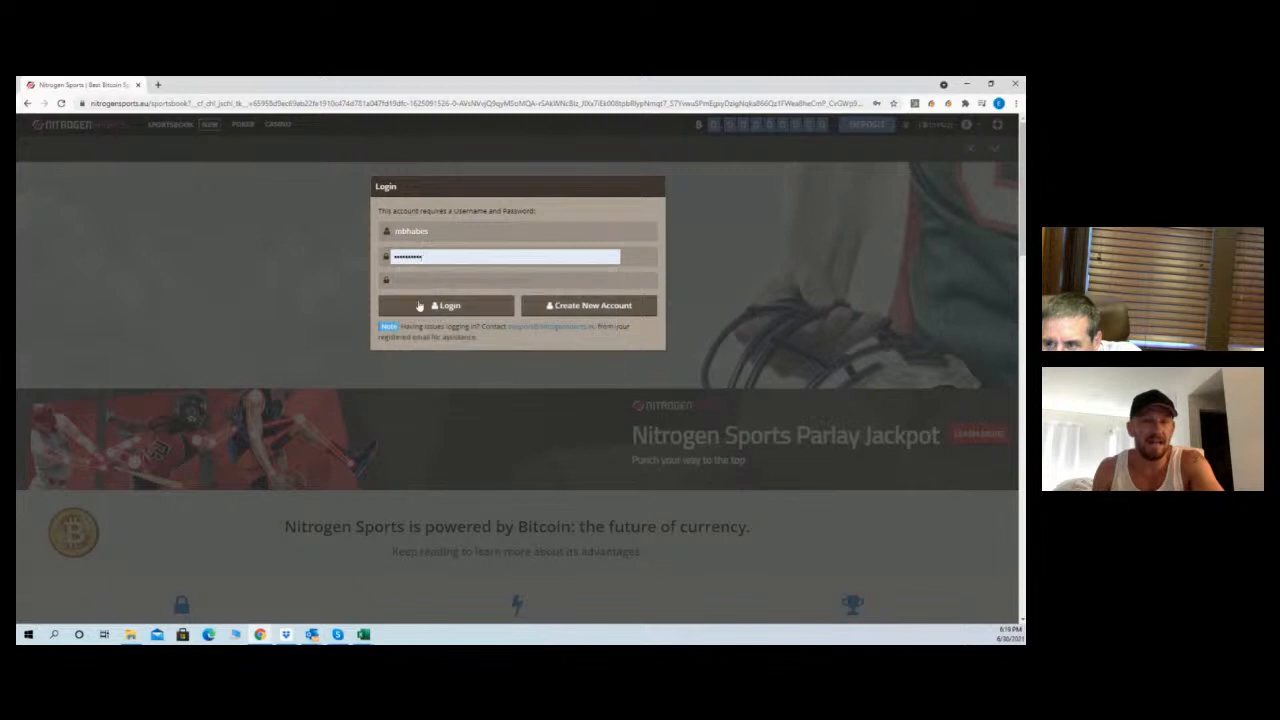
click(421, 308)
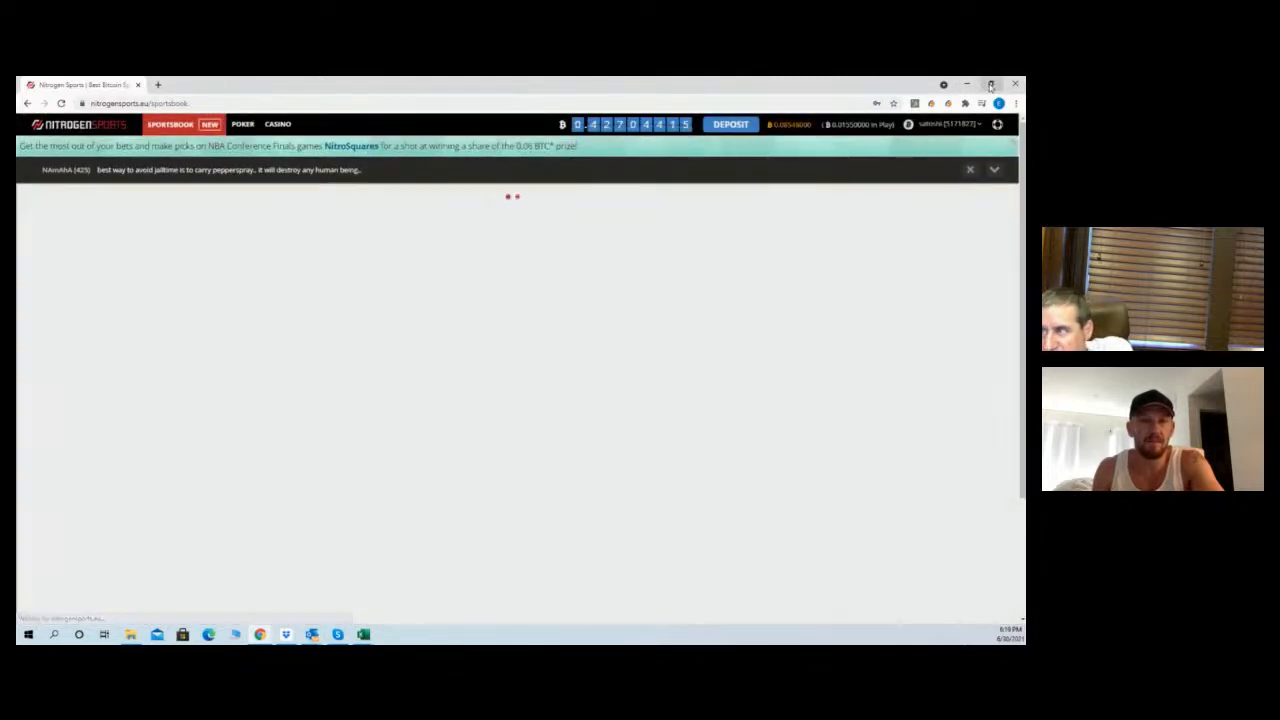
Restore Chrome to a smaller window and position it over the Excel projections sheet
click(989, 86)
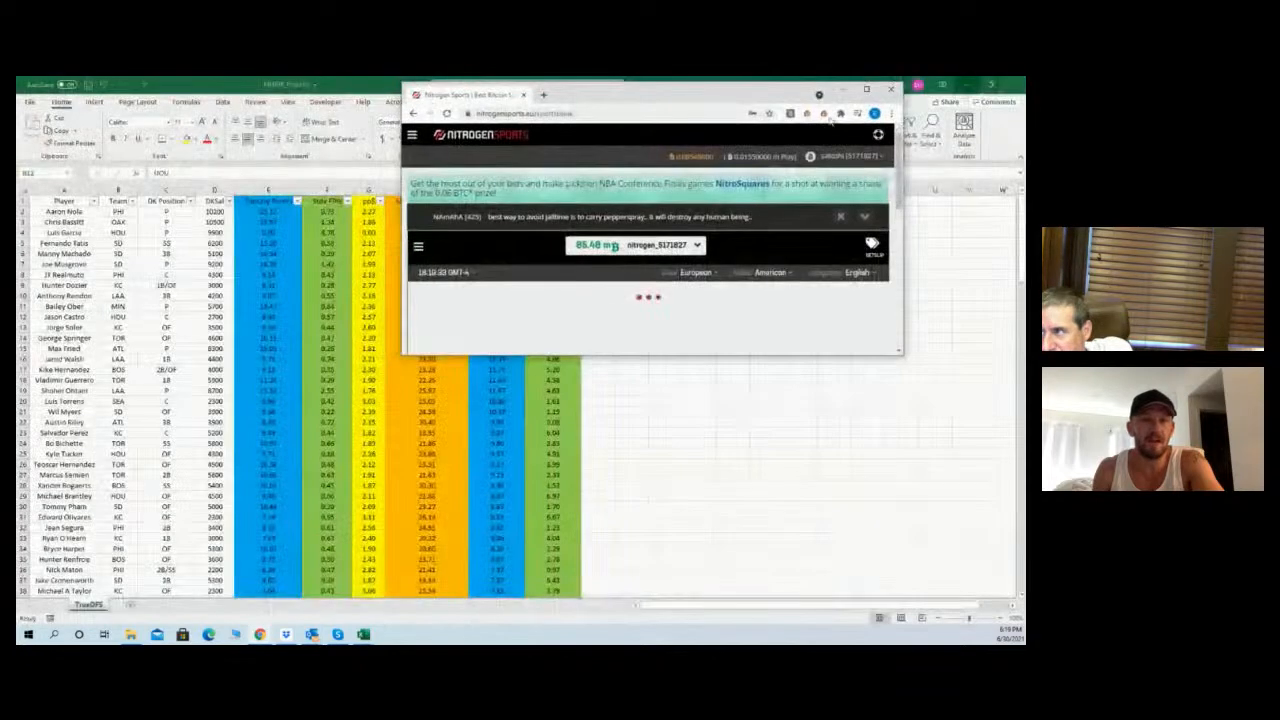
drag(776, 95, 18, 200)
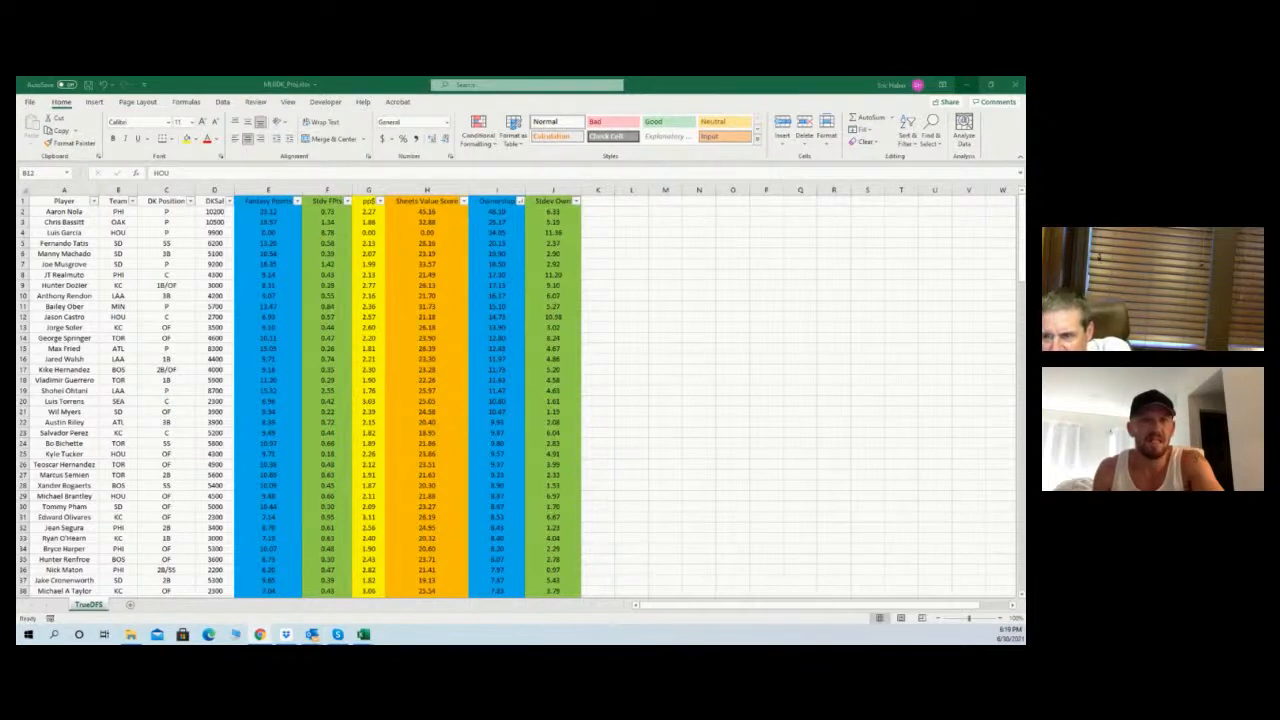
drag(17, 214, 492, 131)
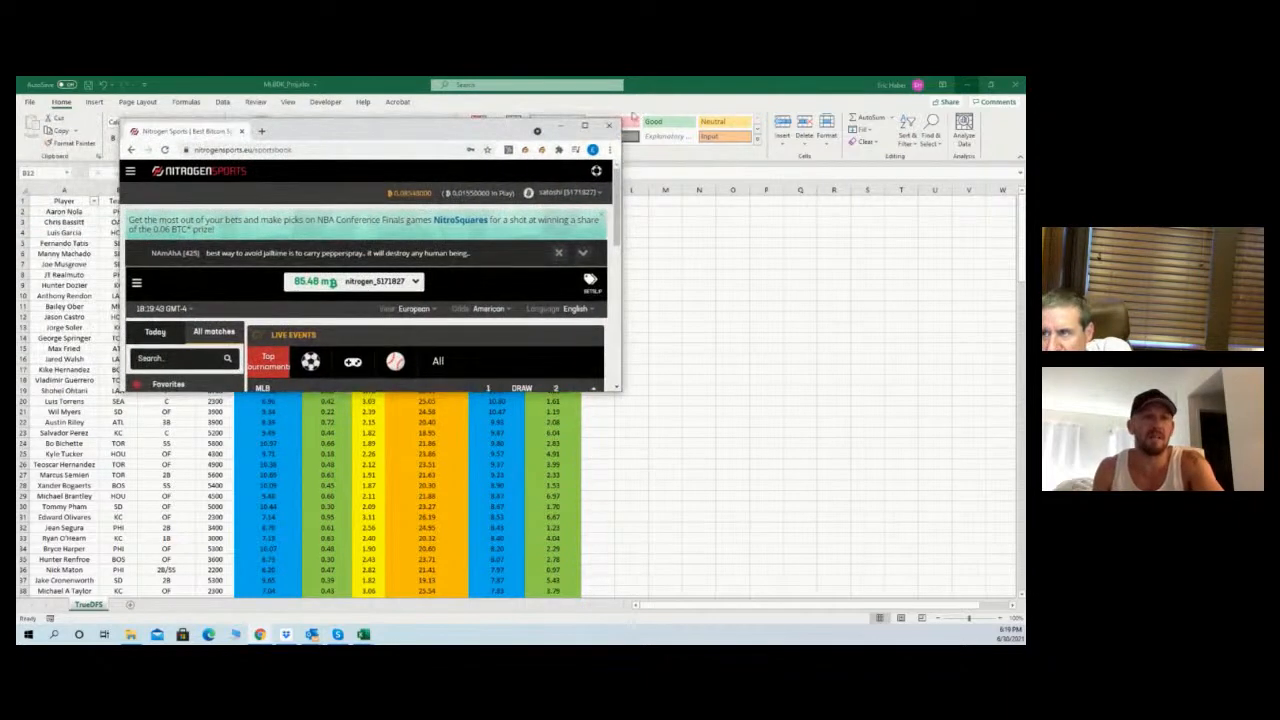
Maximize the sportsbook window and show the PENDING bet tickets in the bet slip panel
click(584, 125)
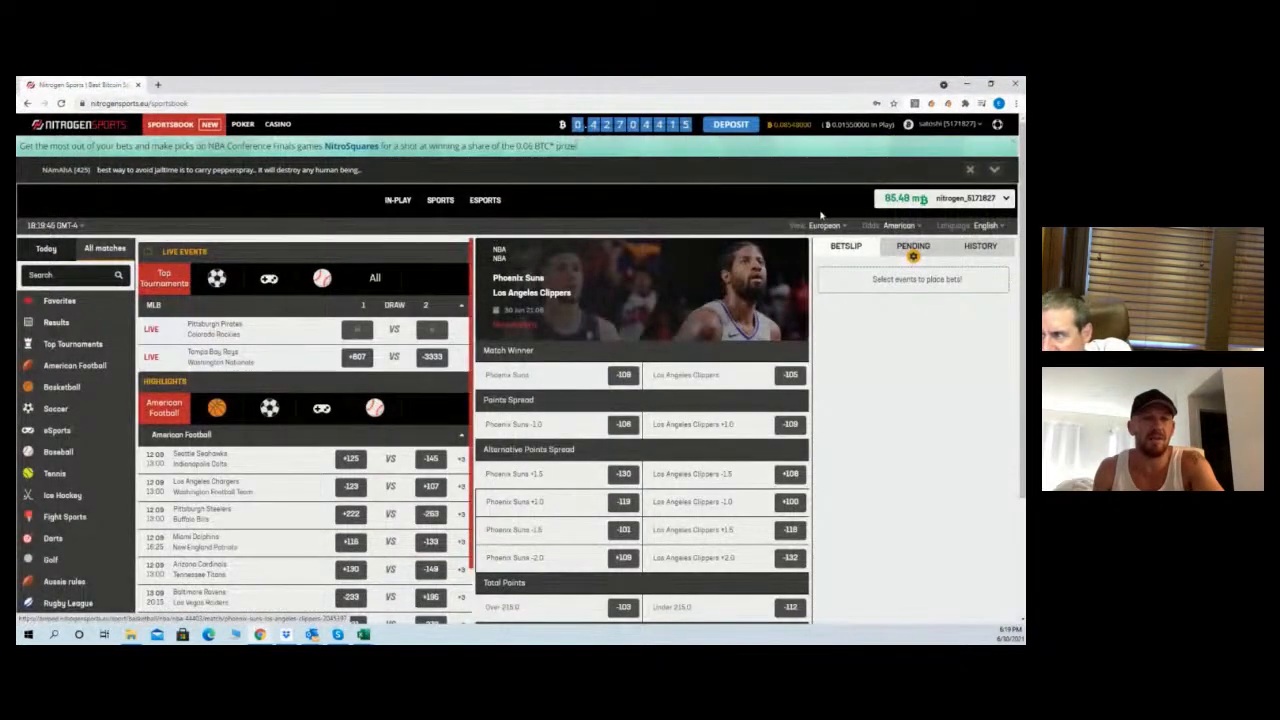
click(906, 246)
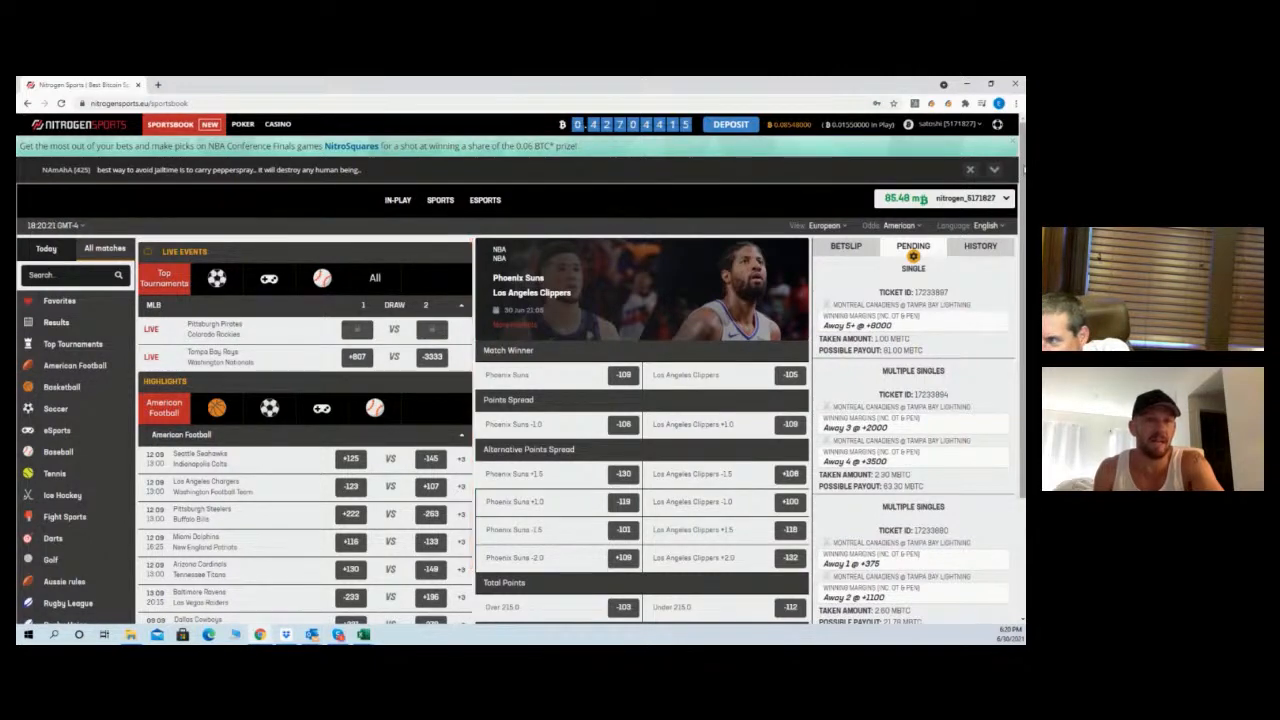
Scroll through the pending bets down to the Phoenix Suns @ Los Angeles Clippers multiple singles ticket
scroll(921, 228, down, 1)
scroll(520, 370, down, 1)
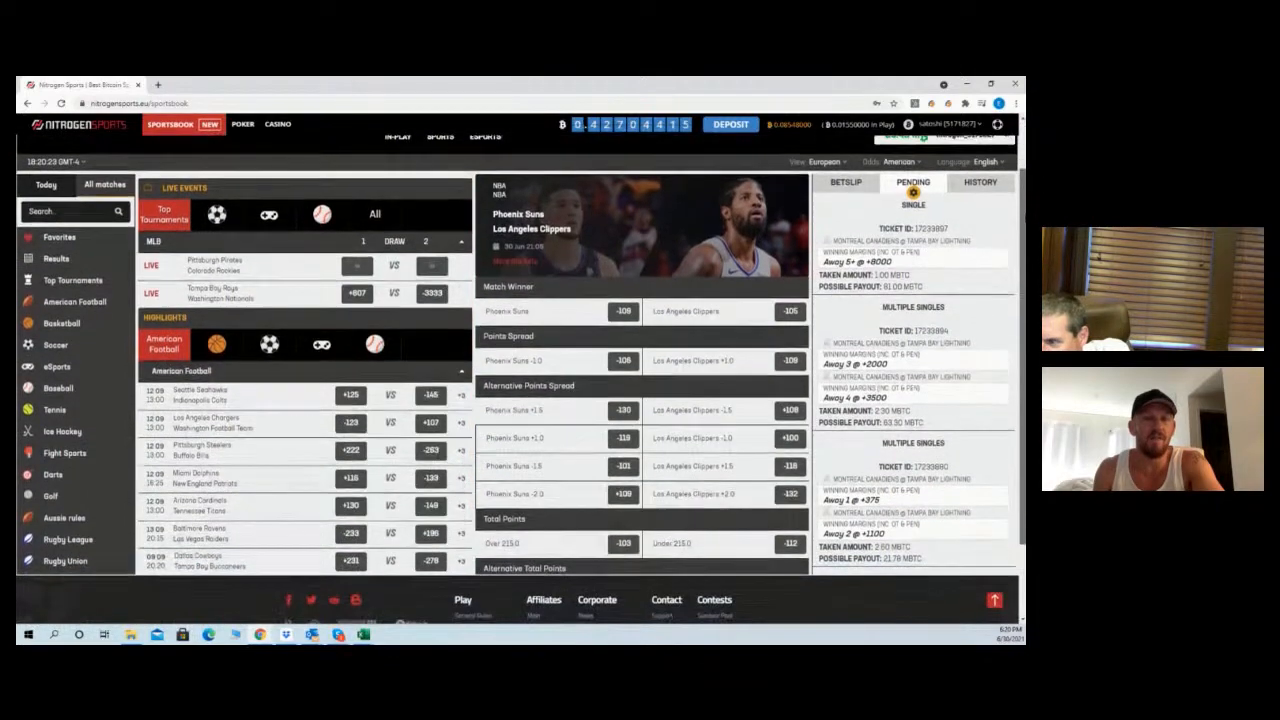
scroll(1008, 266, up, 1)
scroll(1009, 266, down, 2)
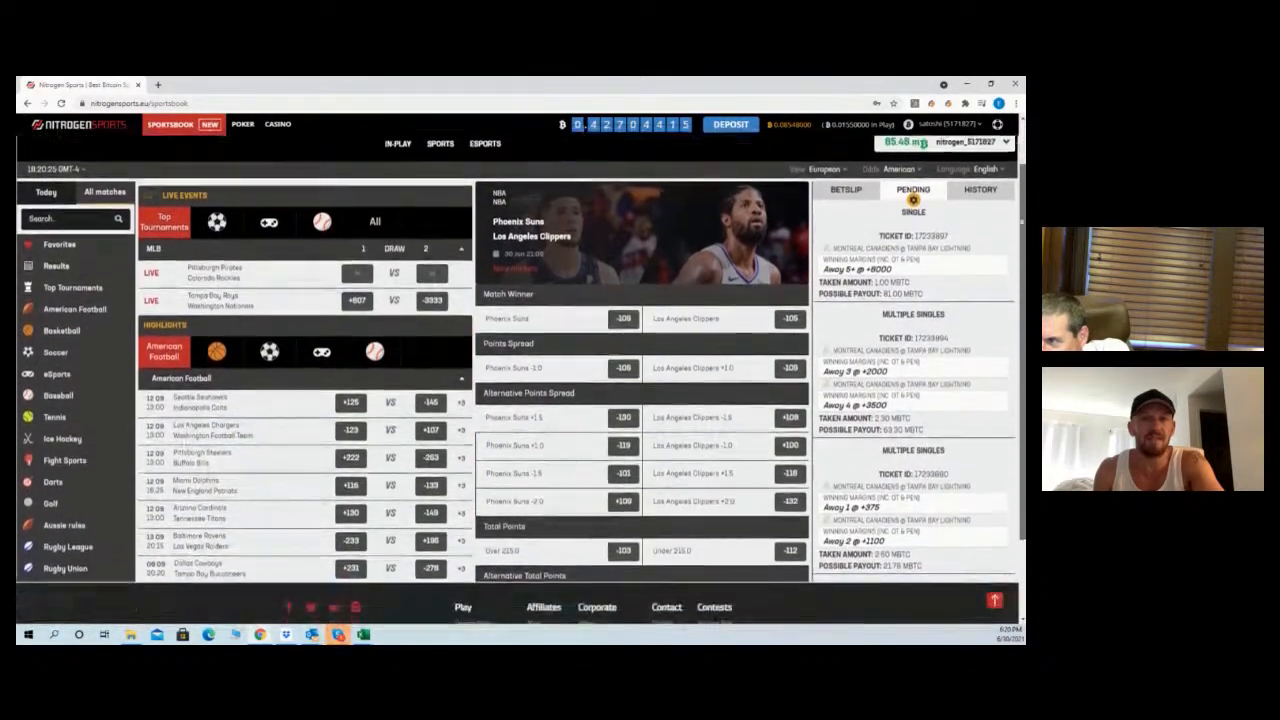
scroll(1009, 266, up, 2)
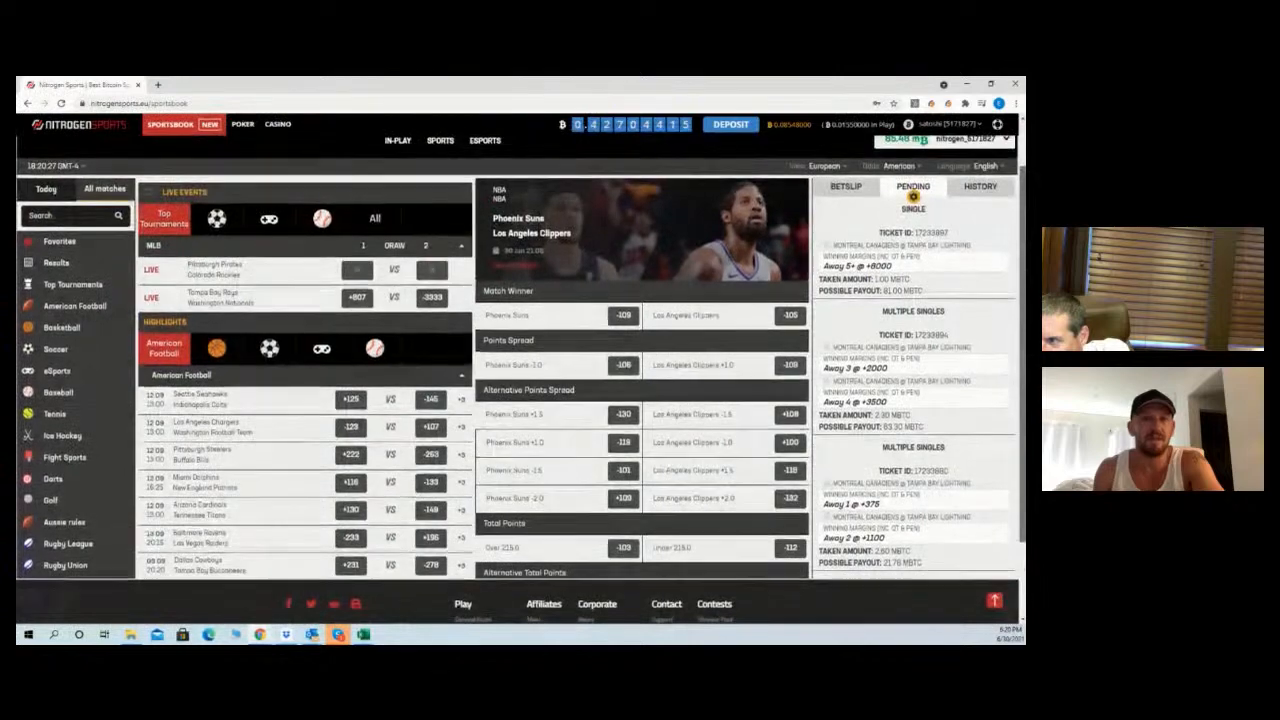
scroll(520, 370, up, 3)
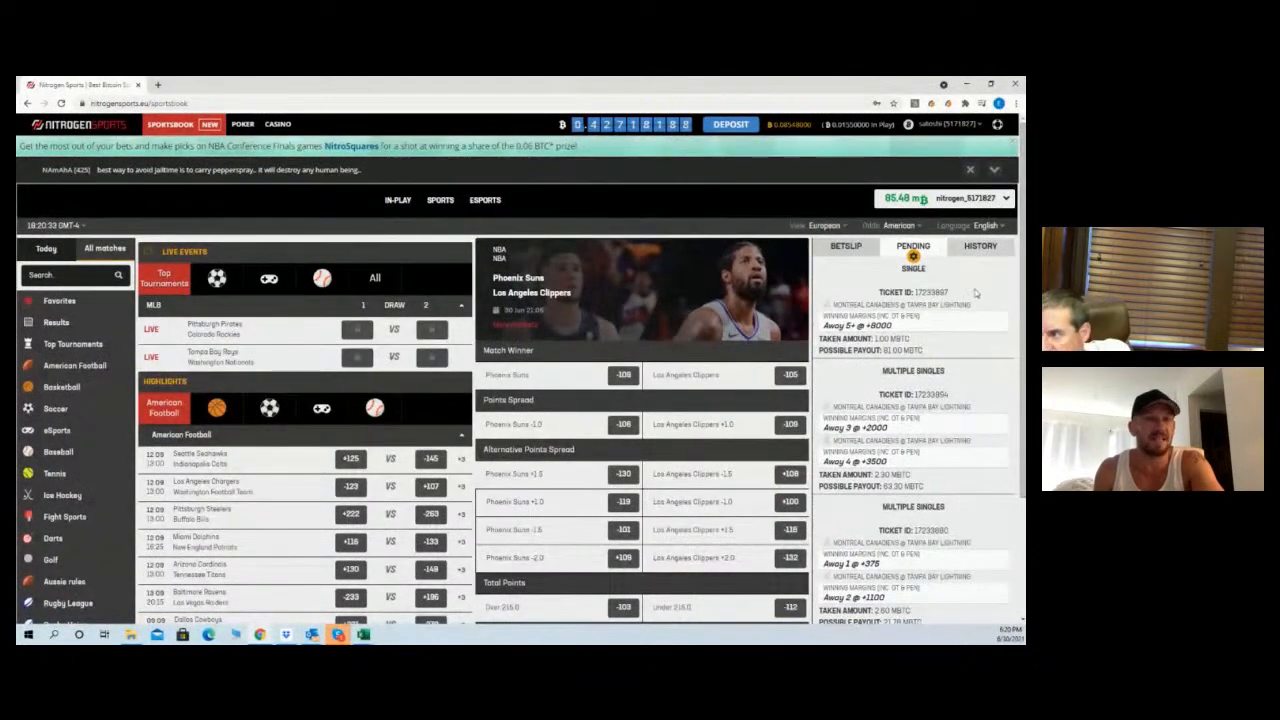
scroll(978, 284, down, 3)
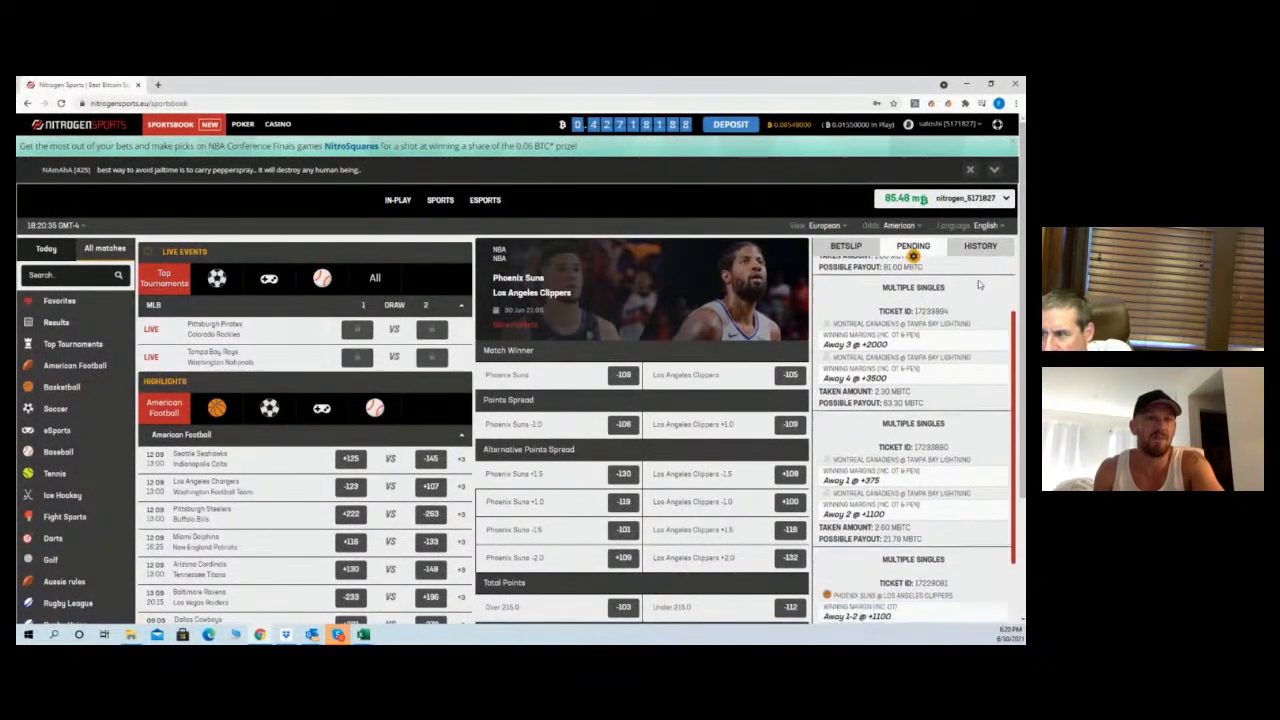
scroll(978, 284, down, 3)
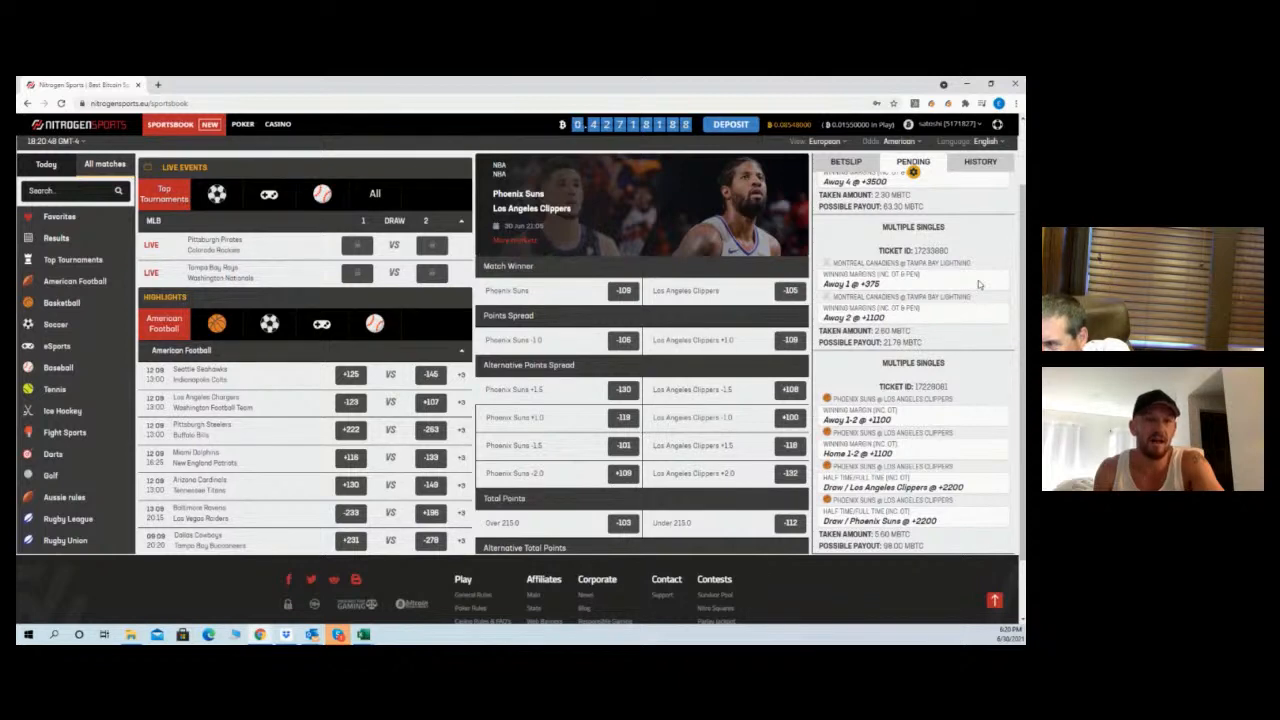
scroll(978, 284, down, 1)
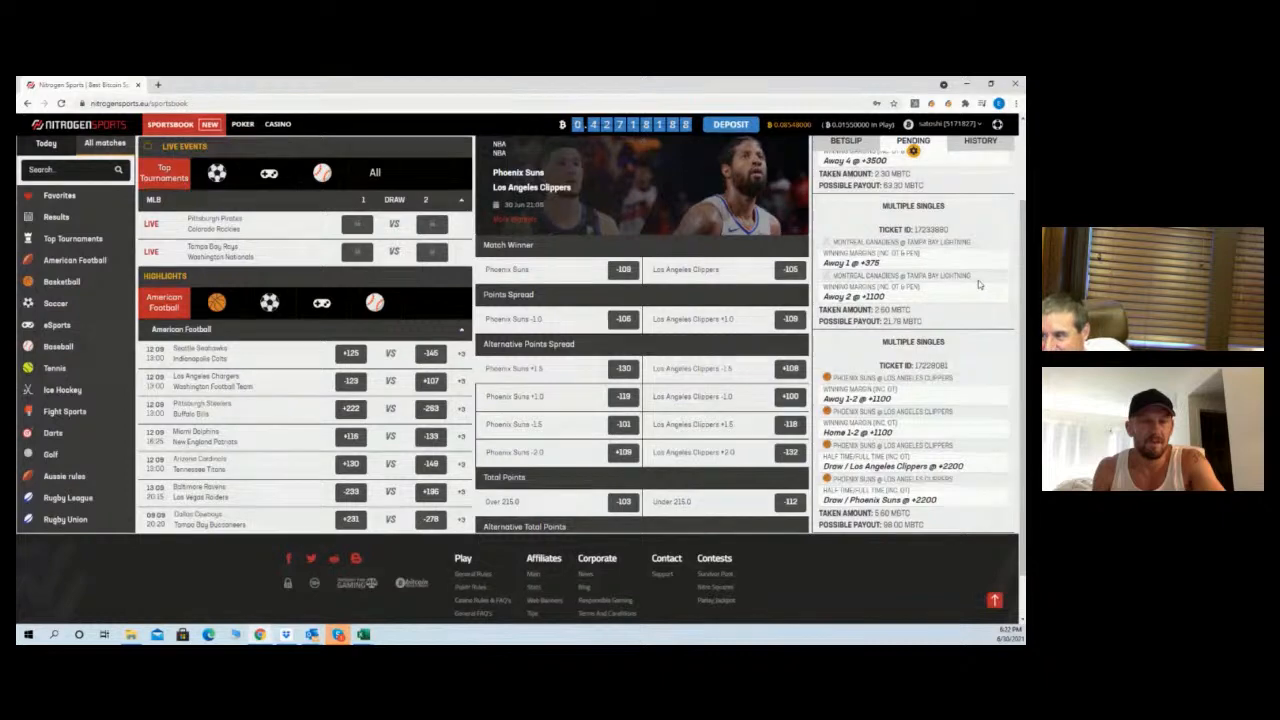
Scroll the pending list back up to the Canadiens–Lightning Away 5+ @ +8000 single ticket
scroll(931, 323, up, 1)
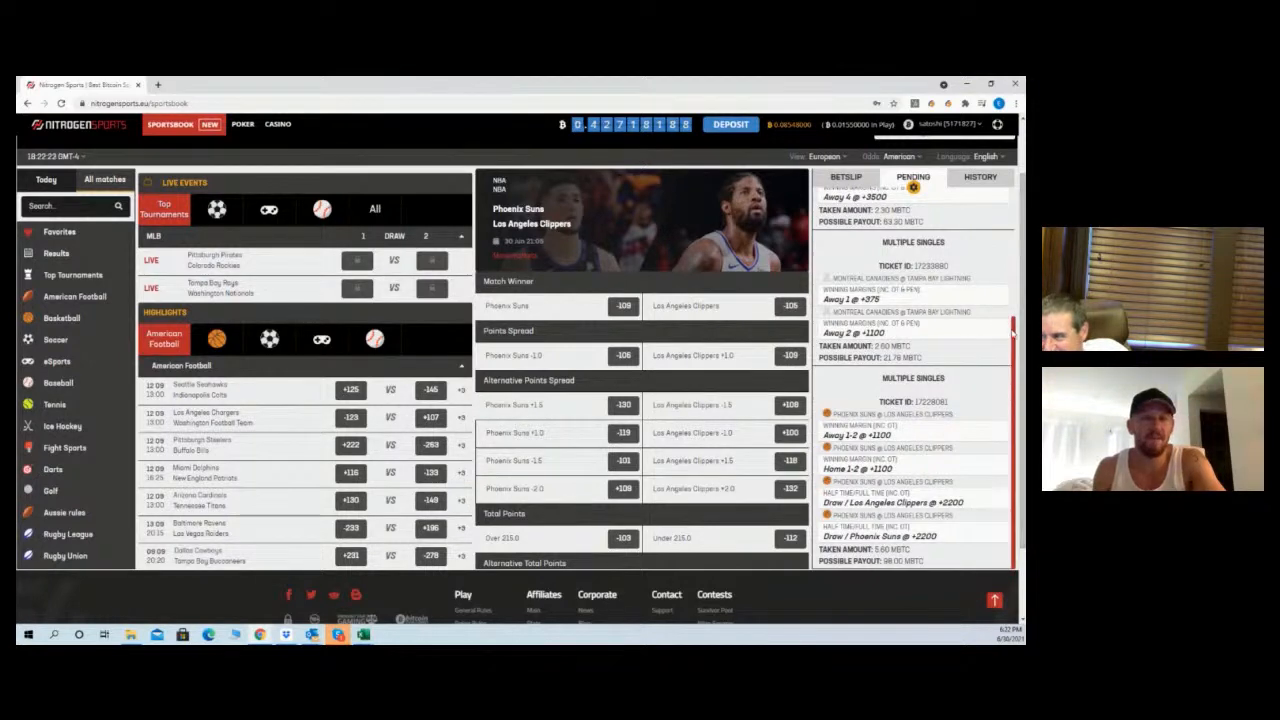
drag(1022, 296, 1020, 246)
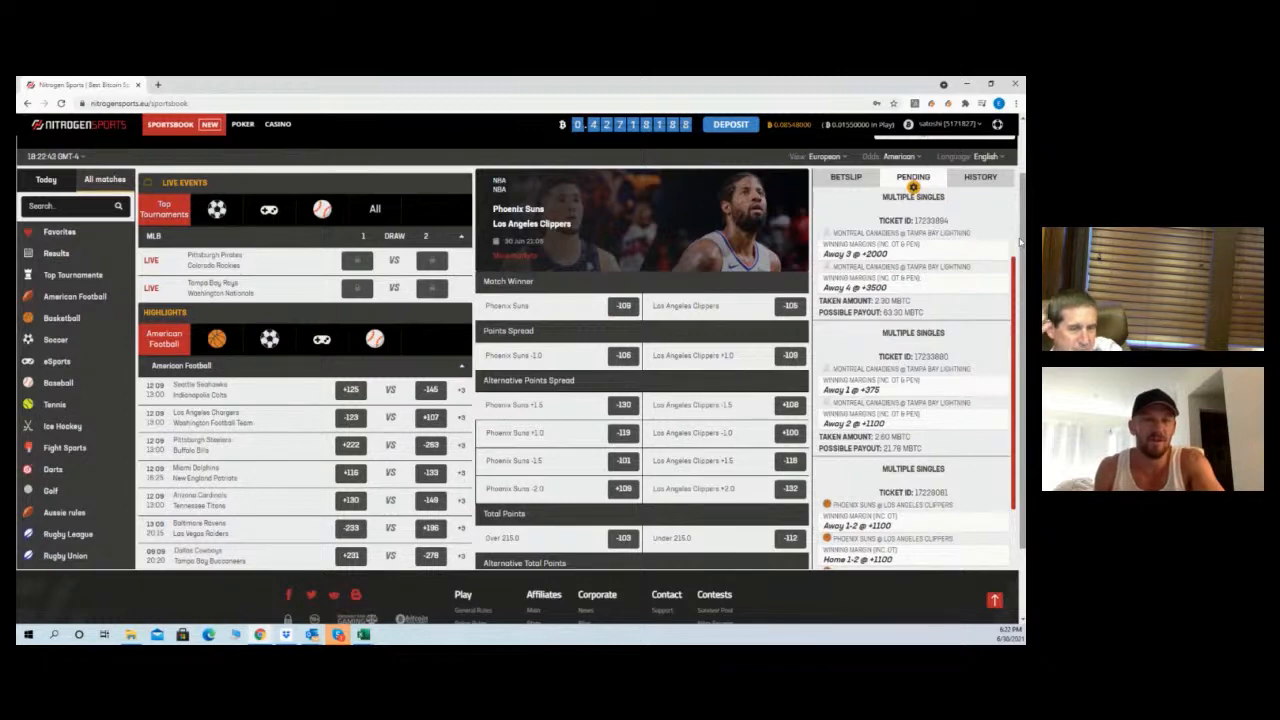
scroll(912, 186, down, 2)
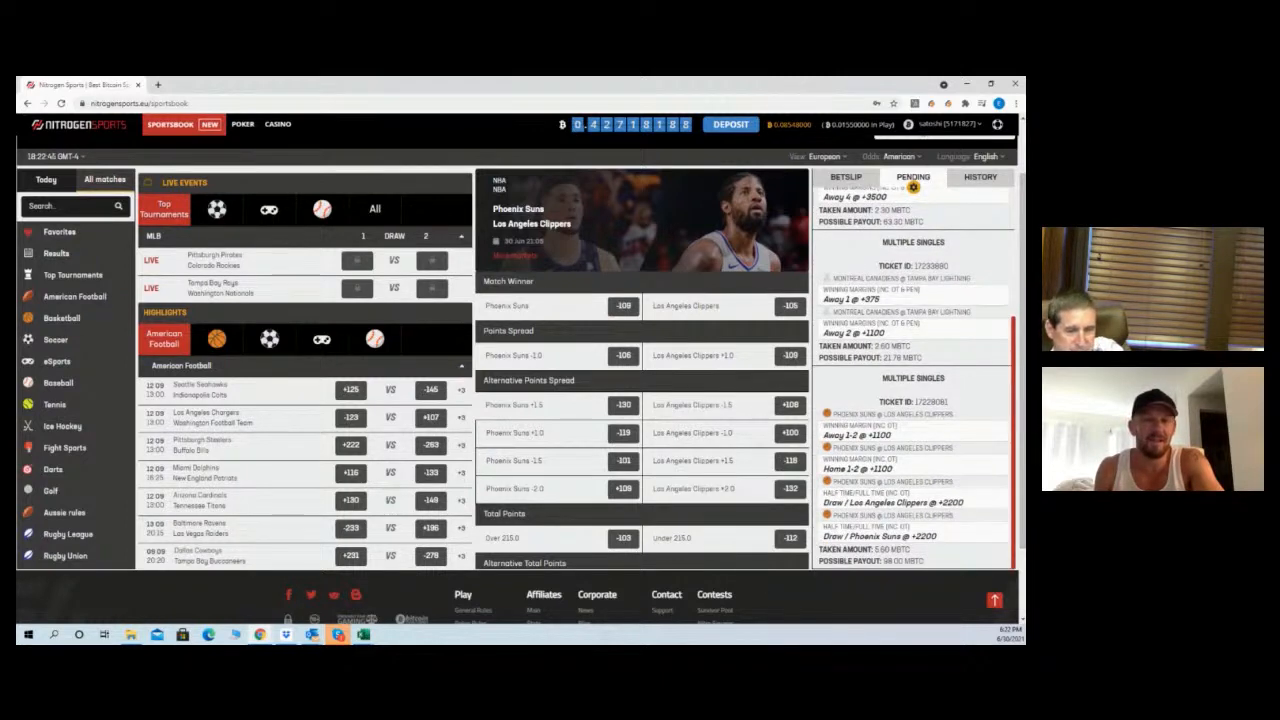
Move the incoming Skype chat window off the shared screen and refocus the sportsbook
click(338, 635)
drag(462, 138, 17, 235)
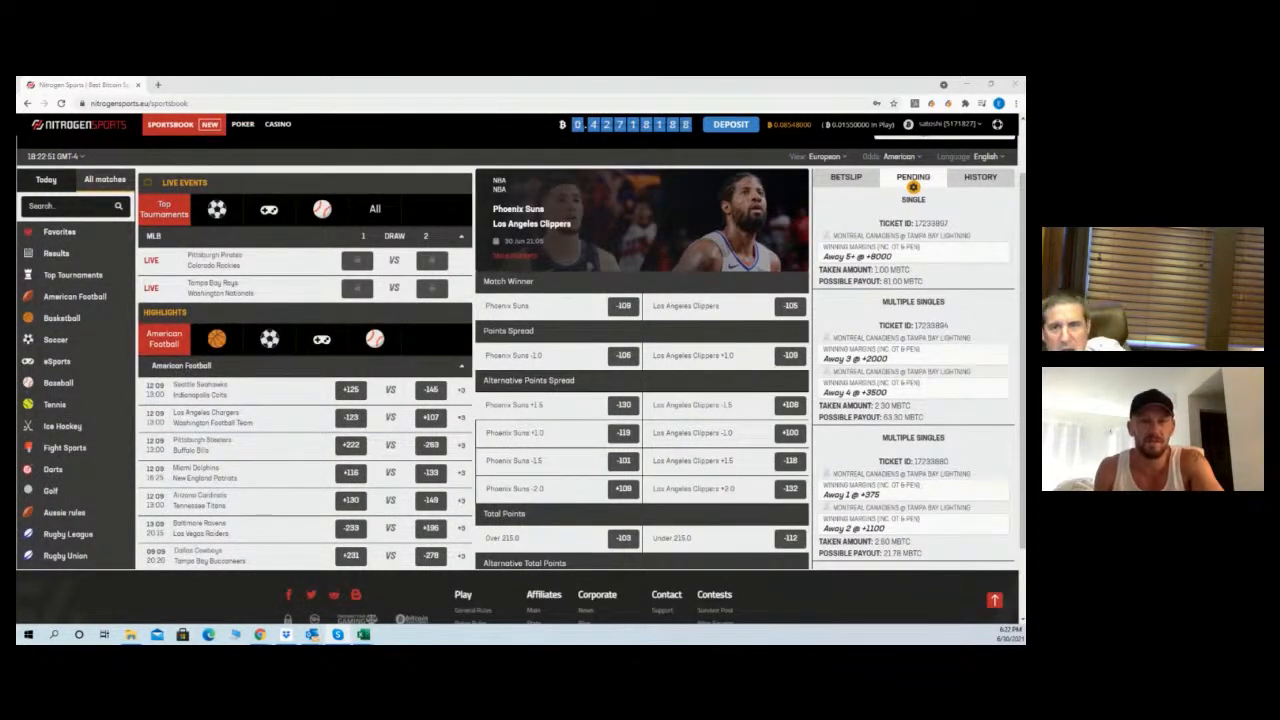
click(584, 85)
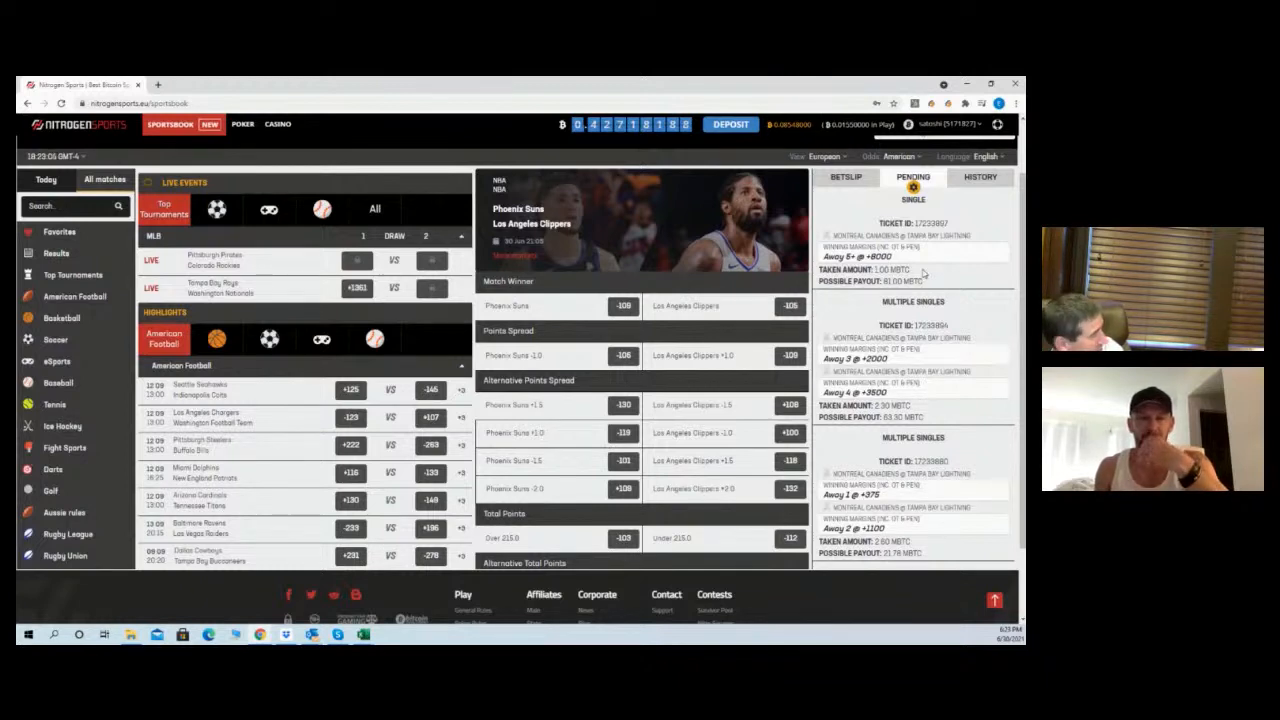
Refresh the PENDING tab to list the Canadiens–Lightning Away 3 and Away 4 multiple singles
scroll(1010, 290, up, 1)
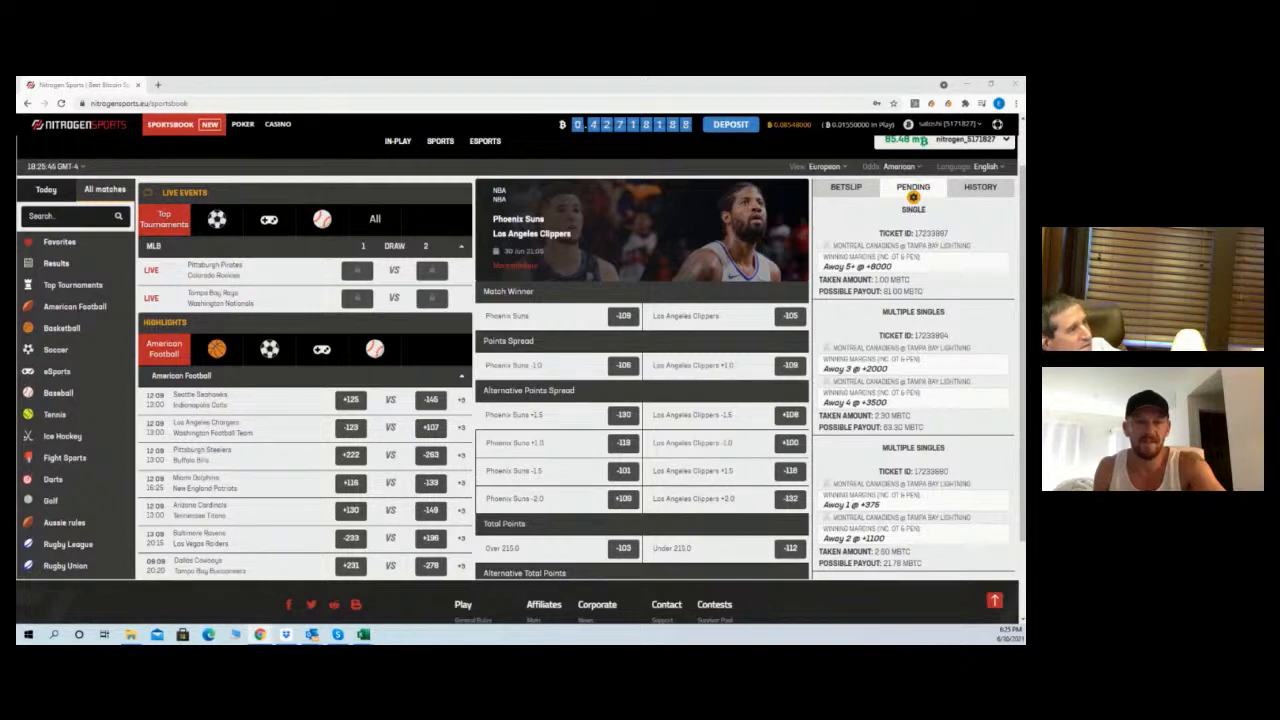
click(912, 190)
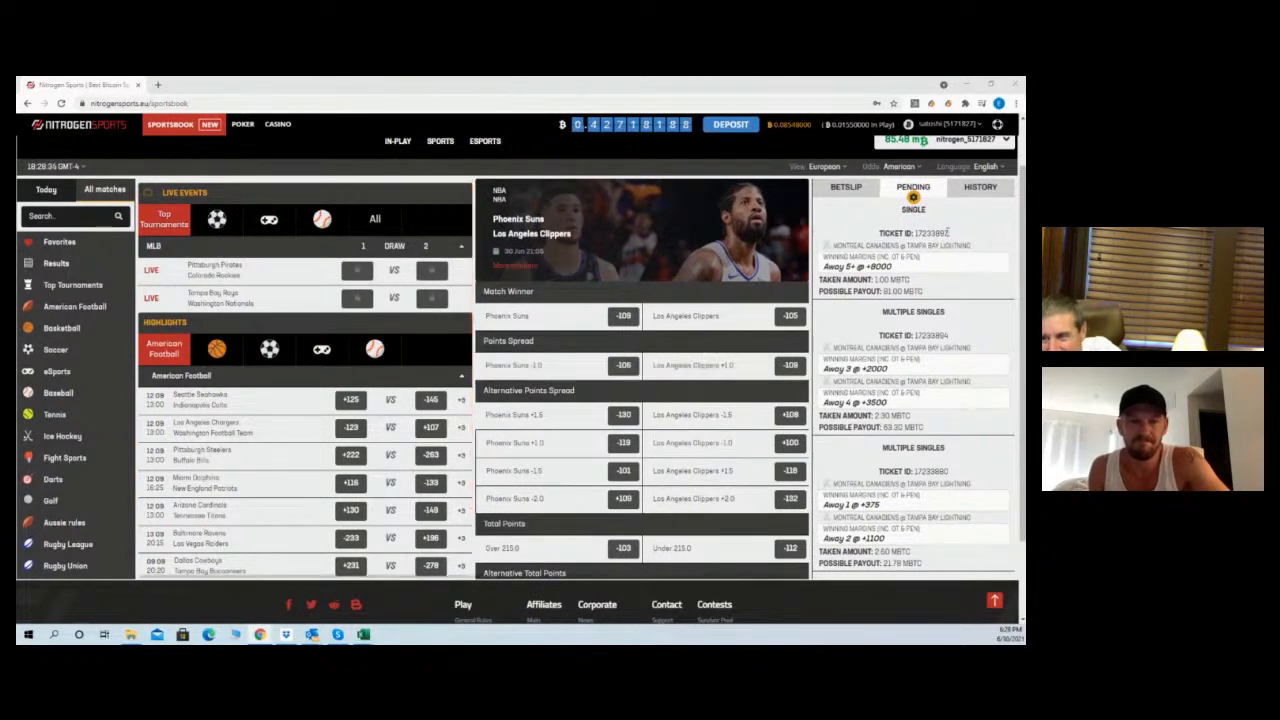
Minimize the sportsbook window to bring the TrueDFS player projections sheet back in Excel
scroll(520, 360, down, 1)
scroll(577, 338, down, 1)
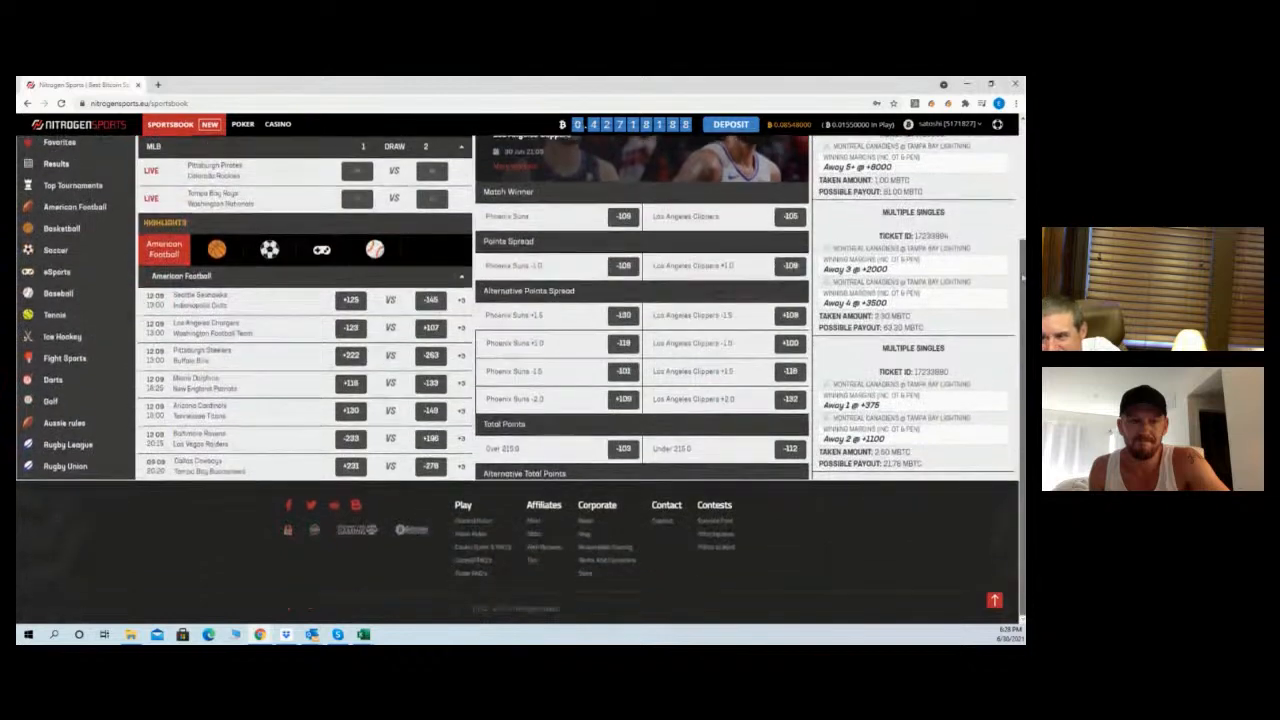
scroll(577, 338, up, 4)
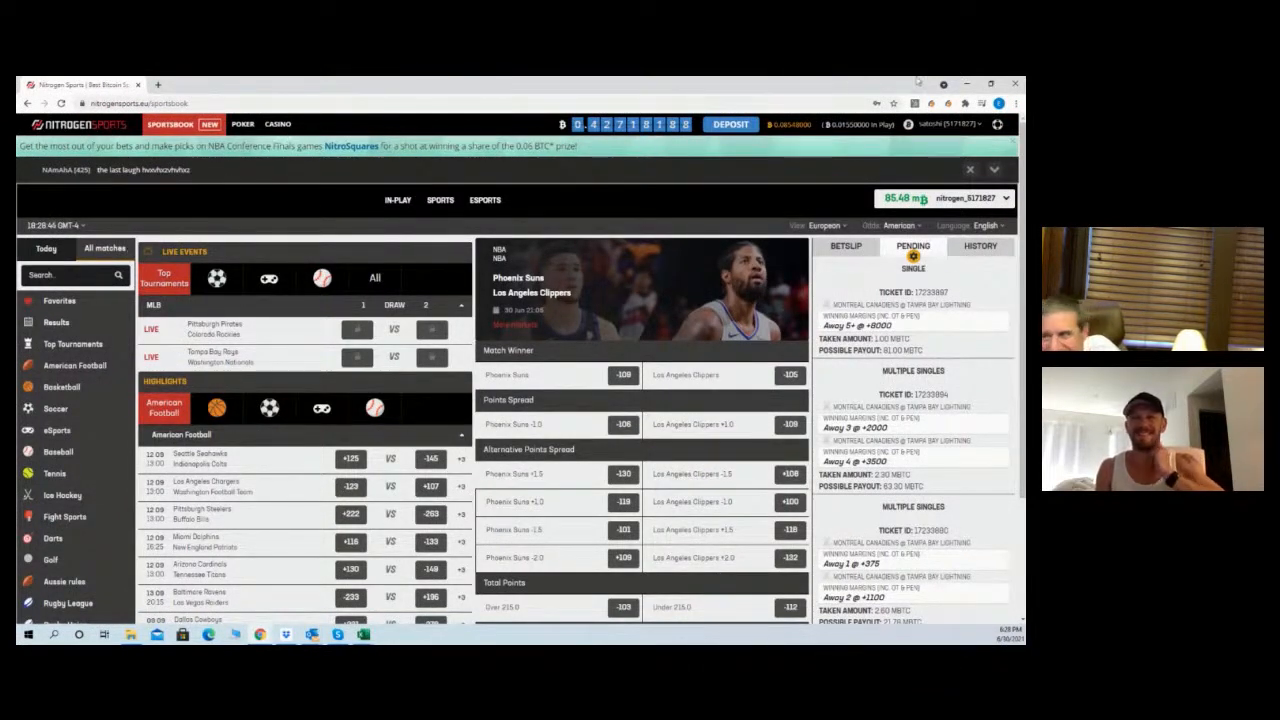
click(967, 84)
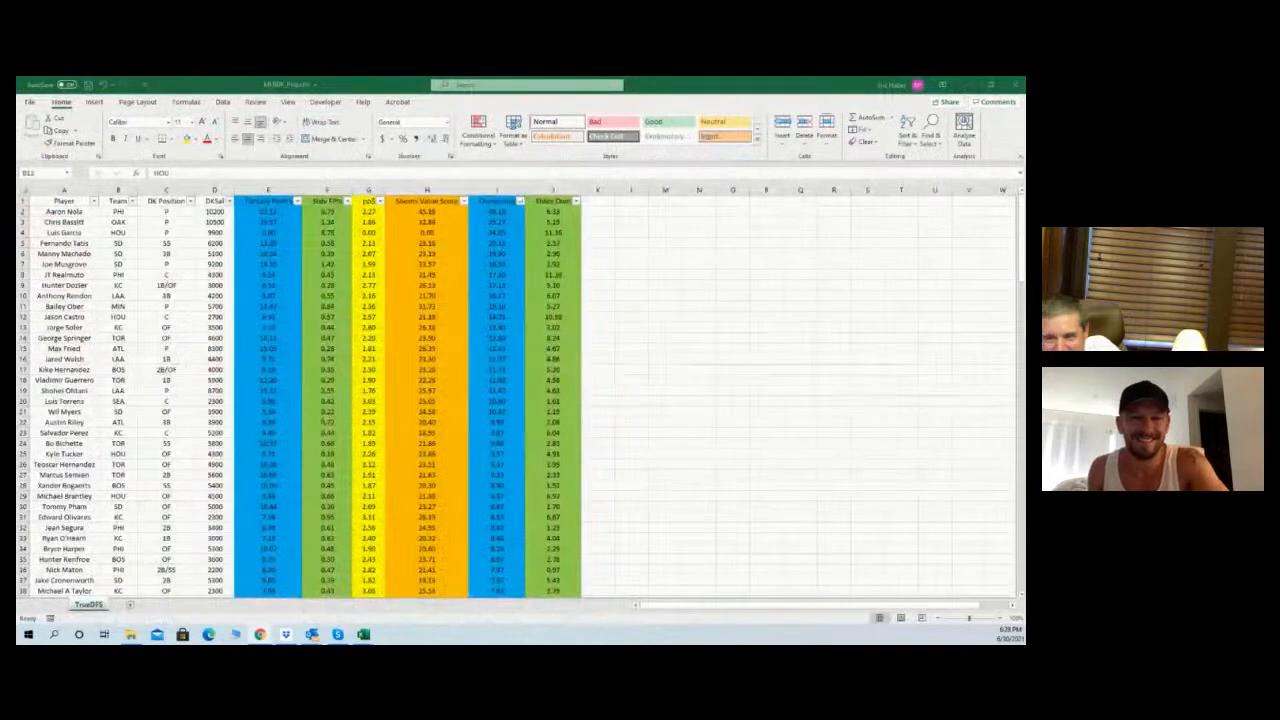
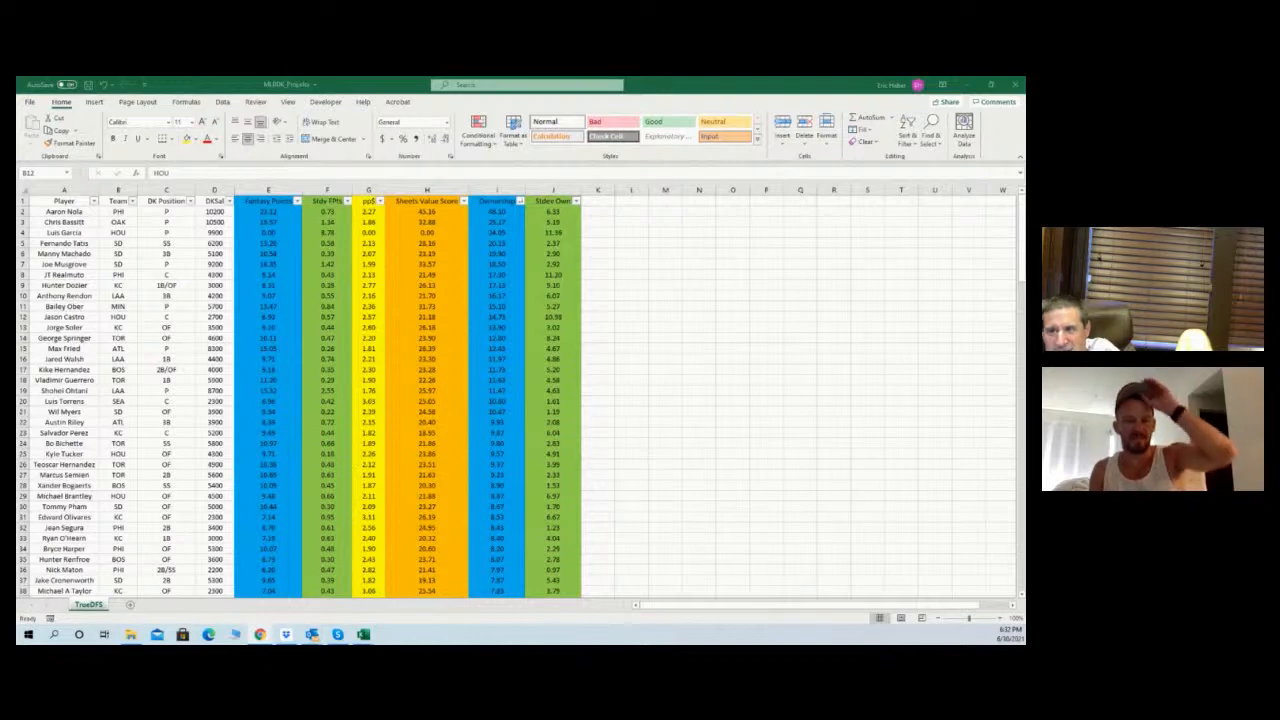
Switch from the MLBDK_Proj.xlsx workbook to the MLBFD_Proj.xlsx FanDuel projections window
click(650, 350)
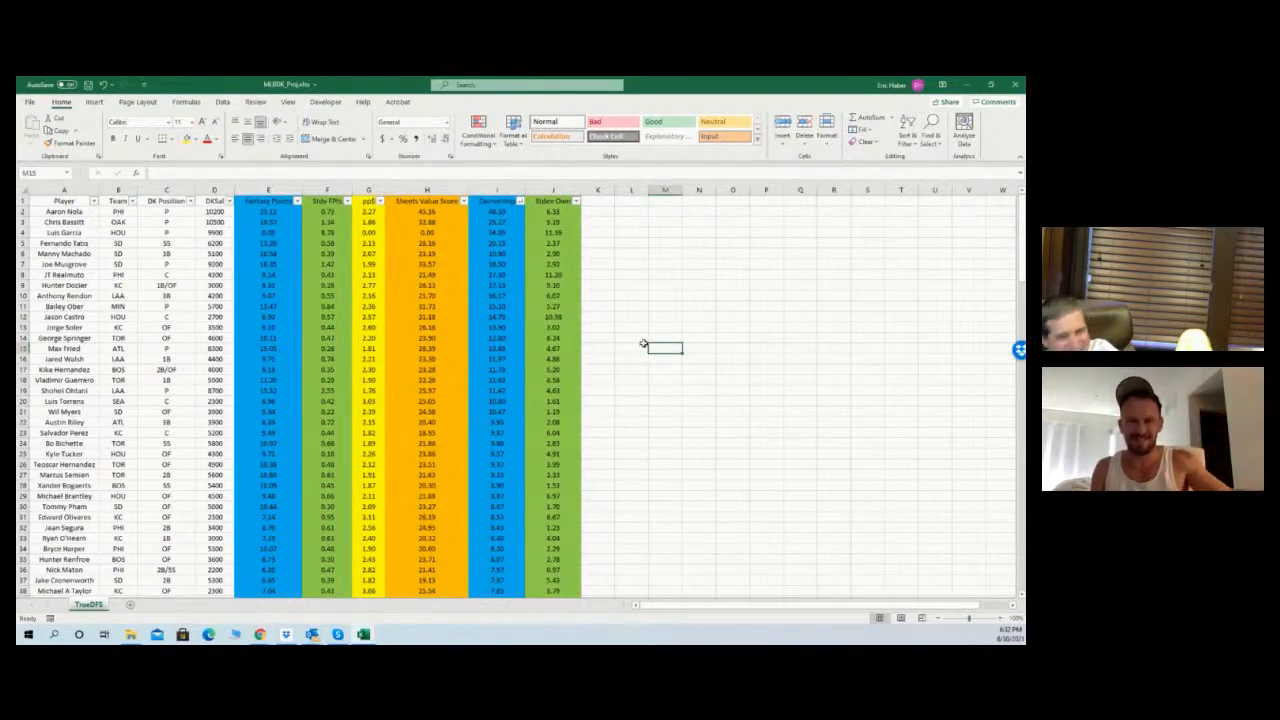
click(640, 306)
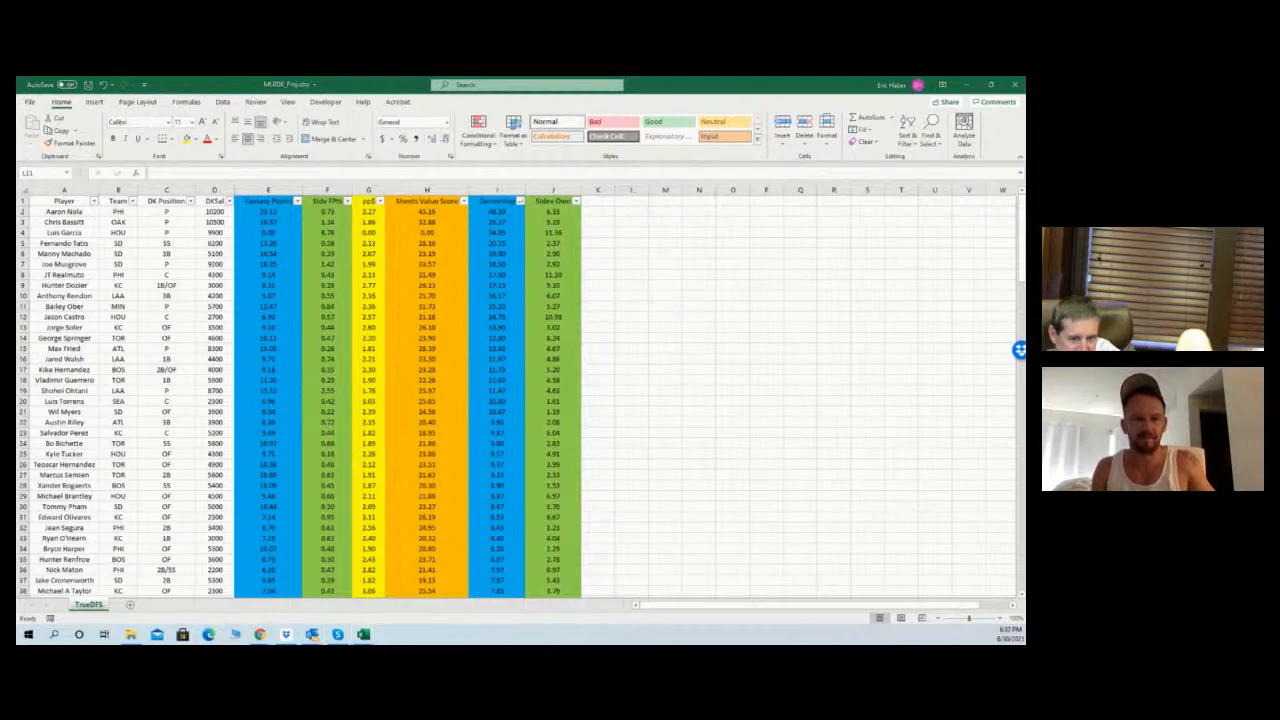
key(alt+Tab)
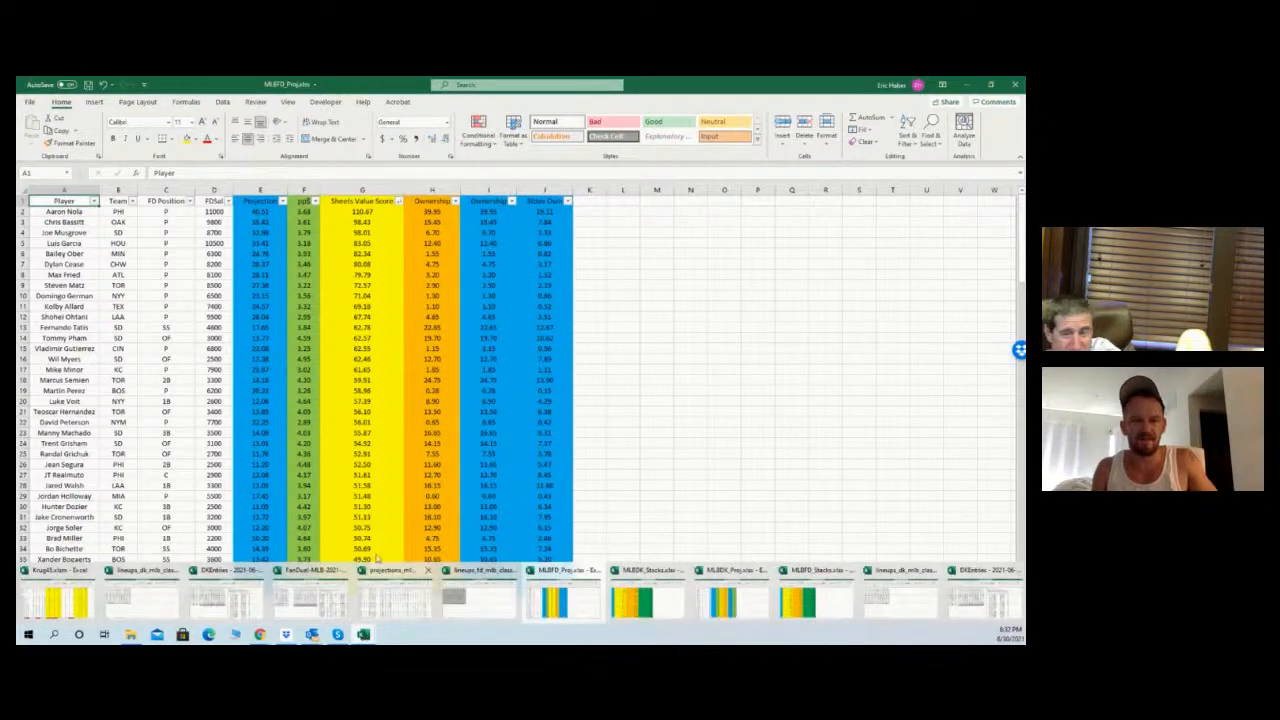
click(400, 400)
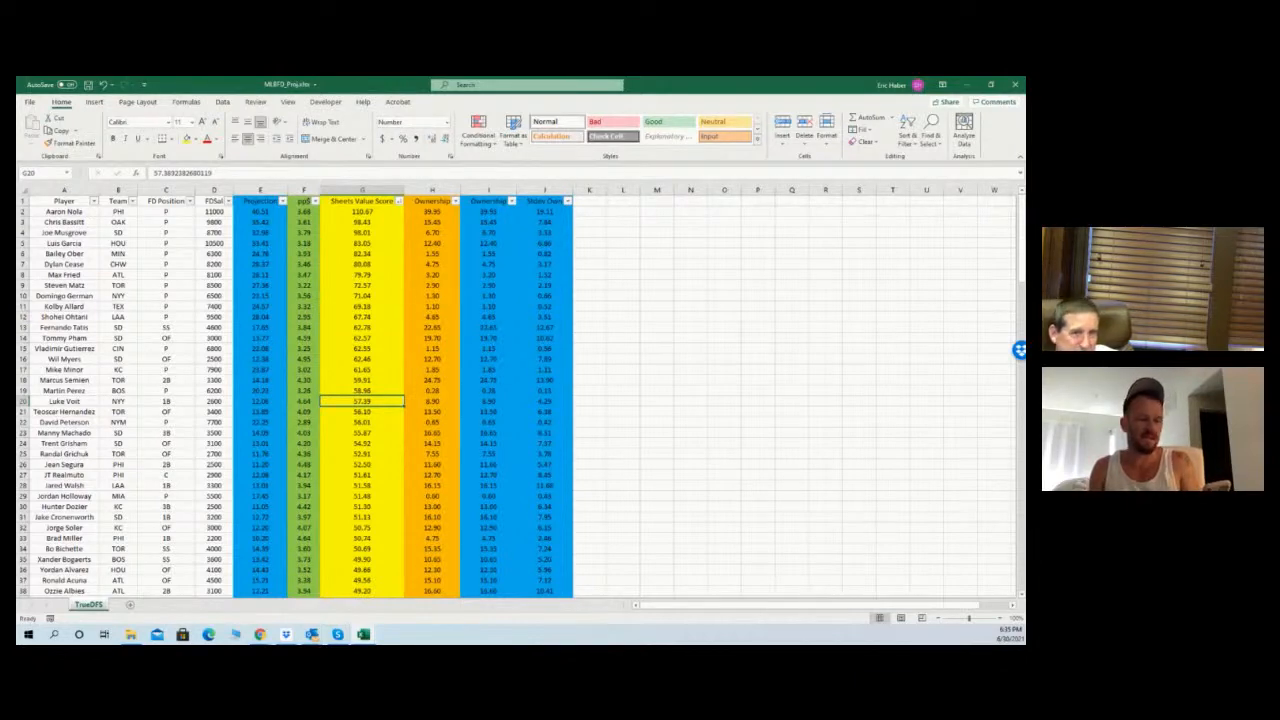
key(alt+Tab)
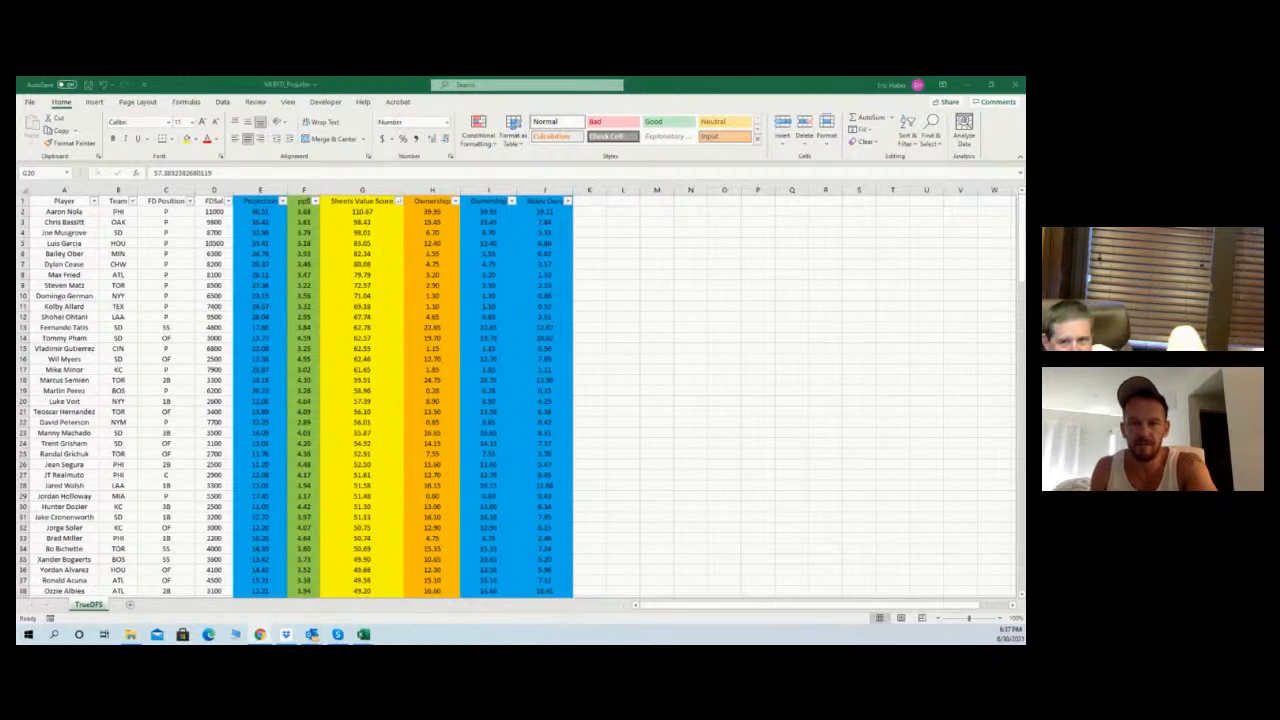
key(alt+Tab)
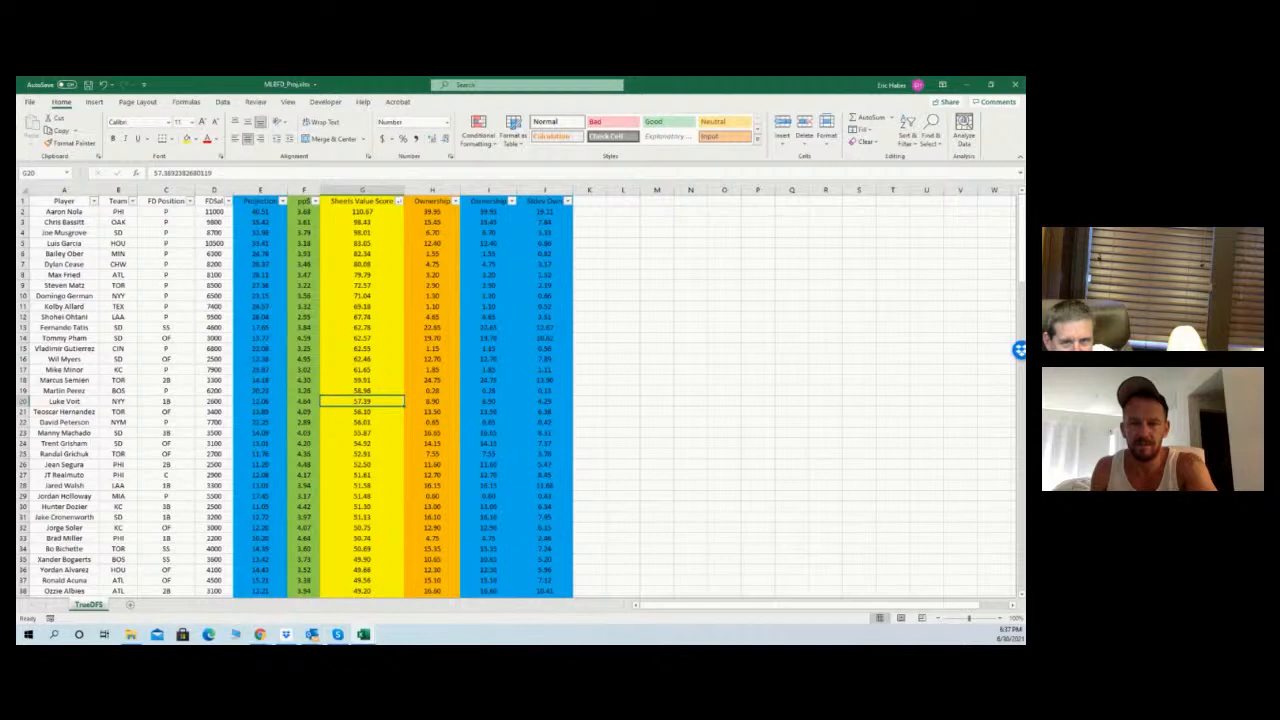
Close the maximized DraftKings Wander Franco player card window to return to the MLBFD_Projs sheet
key(alt+Tab)
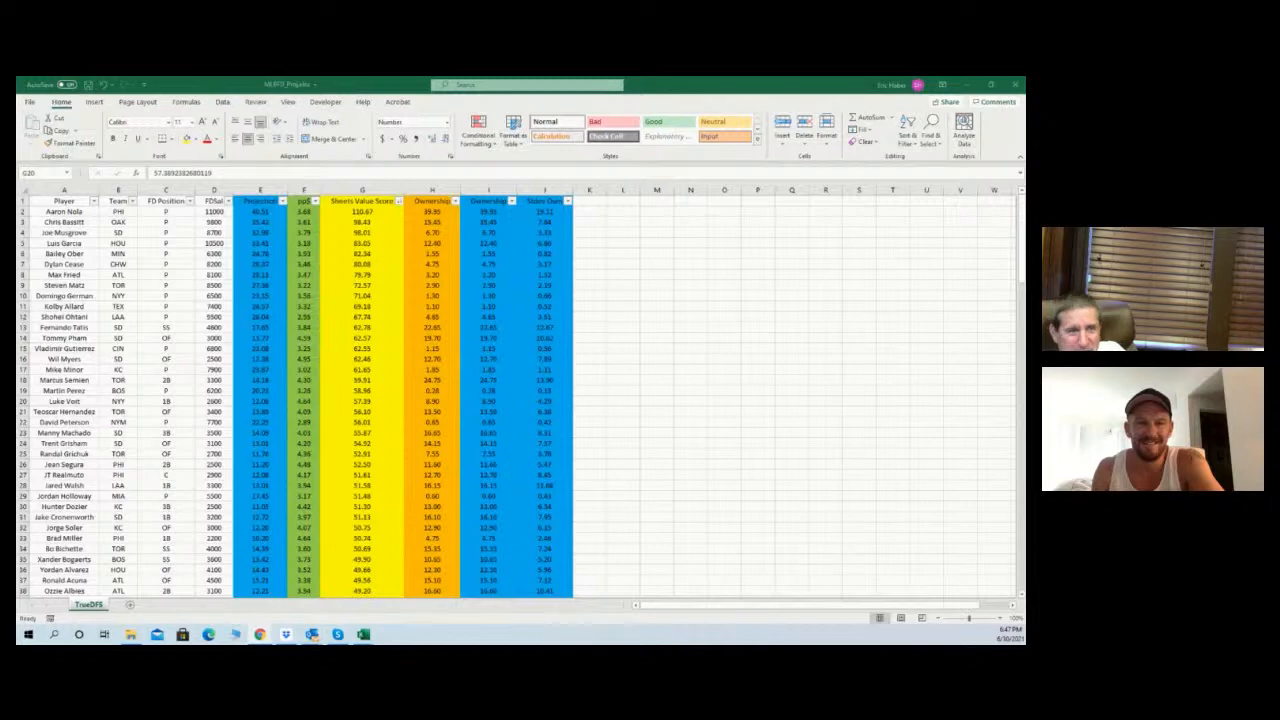
drag(17, 100, 510, 78)
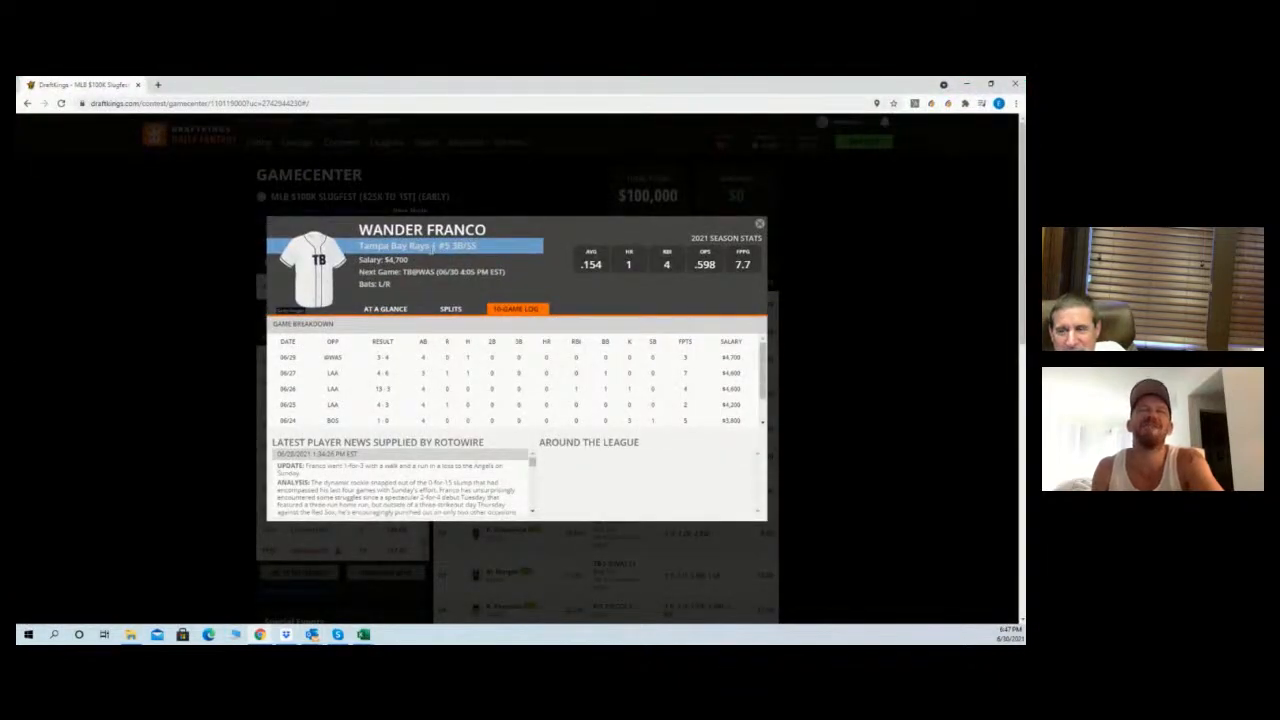
click(139, 86)
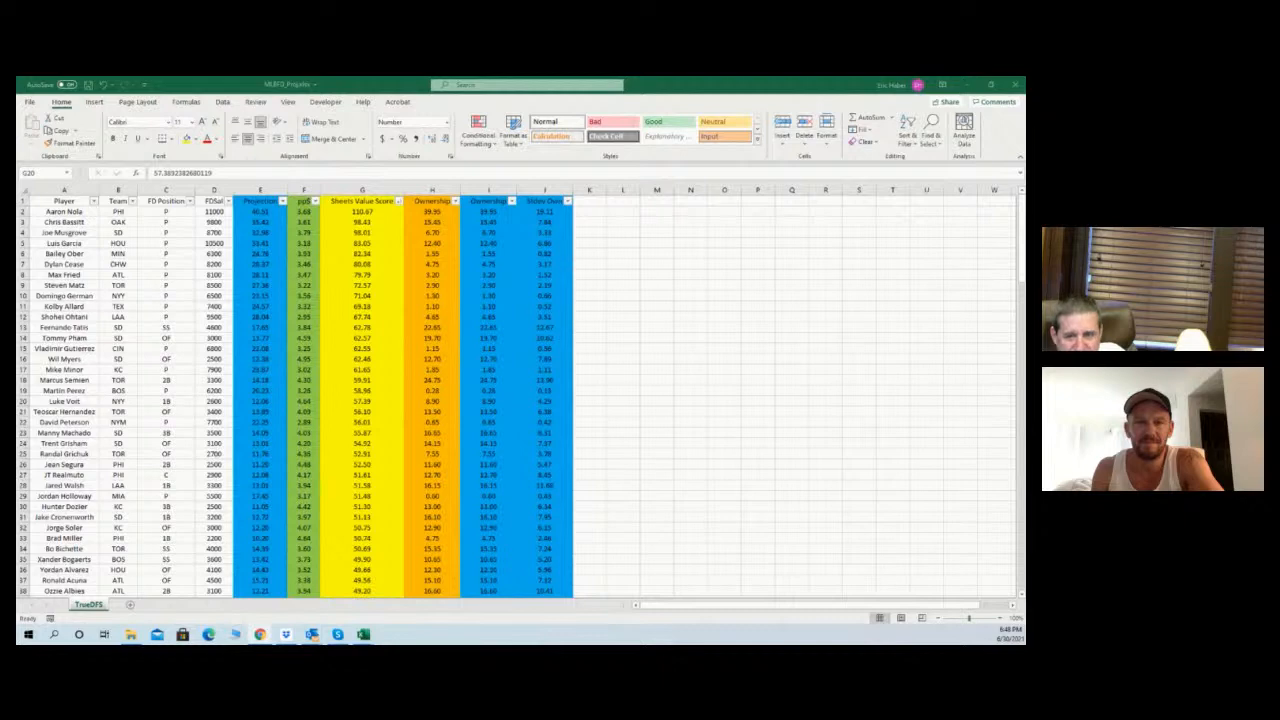
click(136, 286)
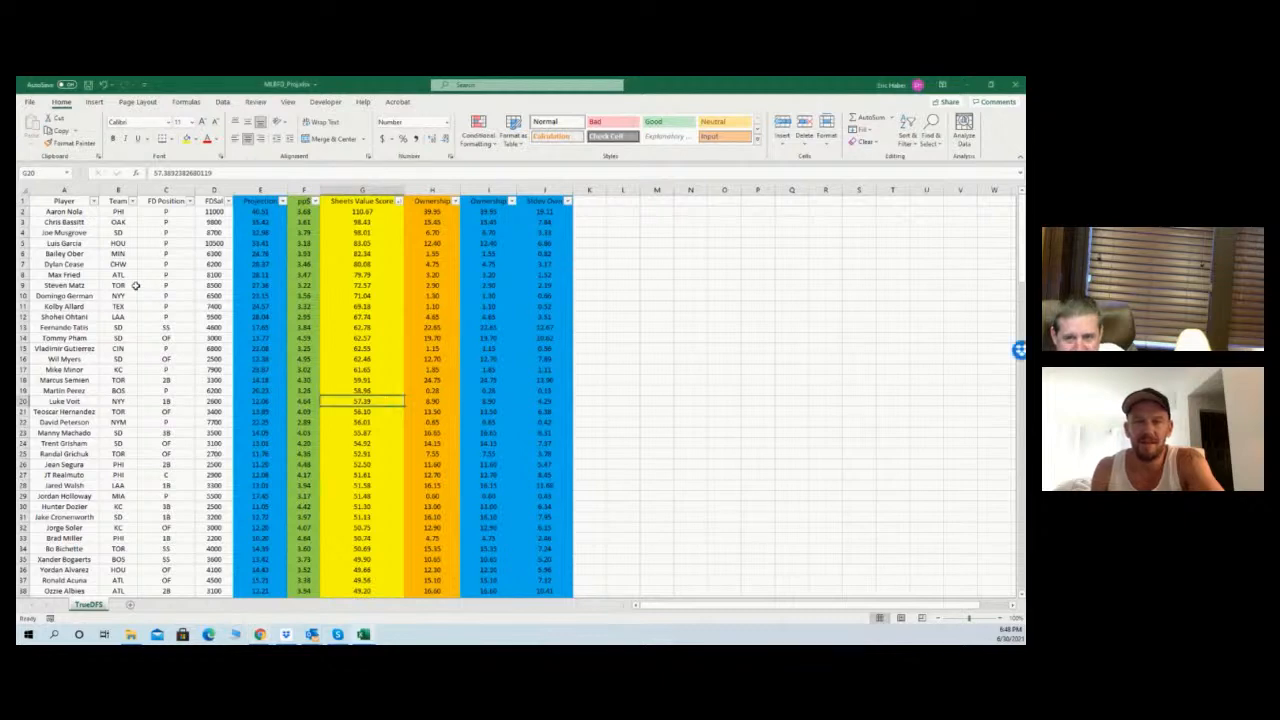
click(136, 286)
click(119, 305)
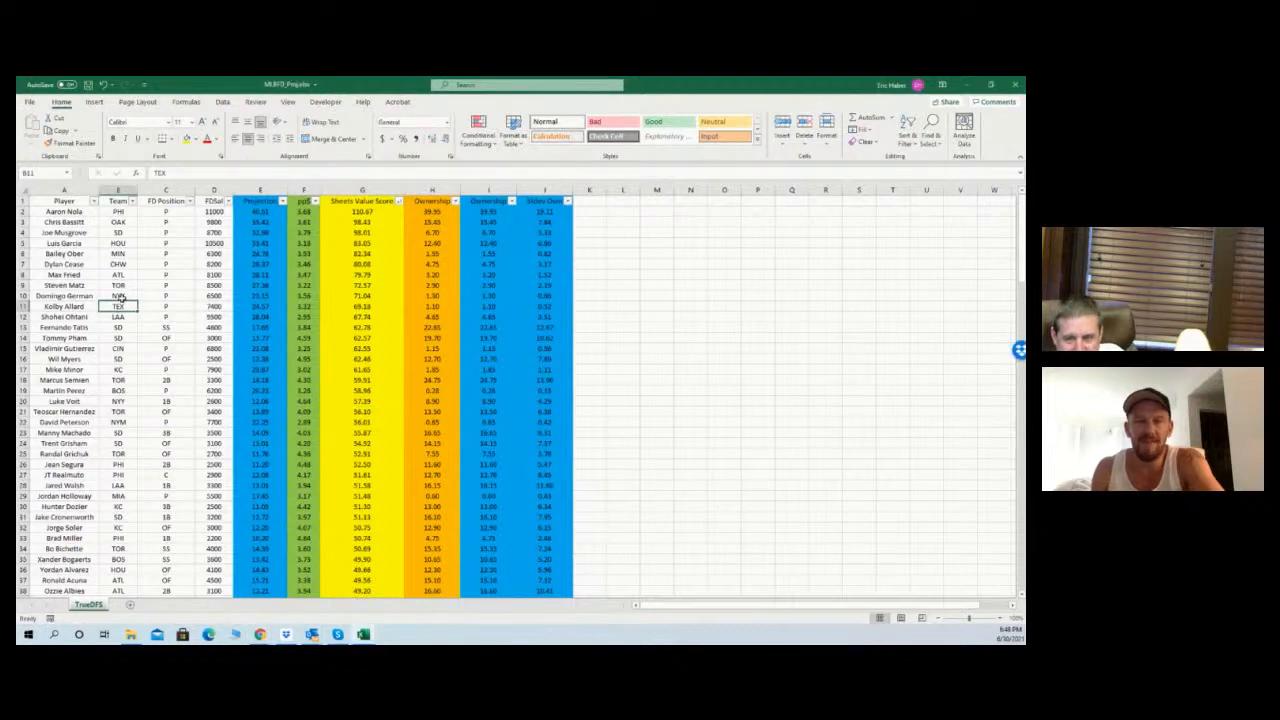
click(119, 264)
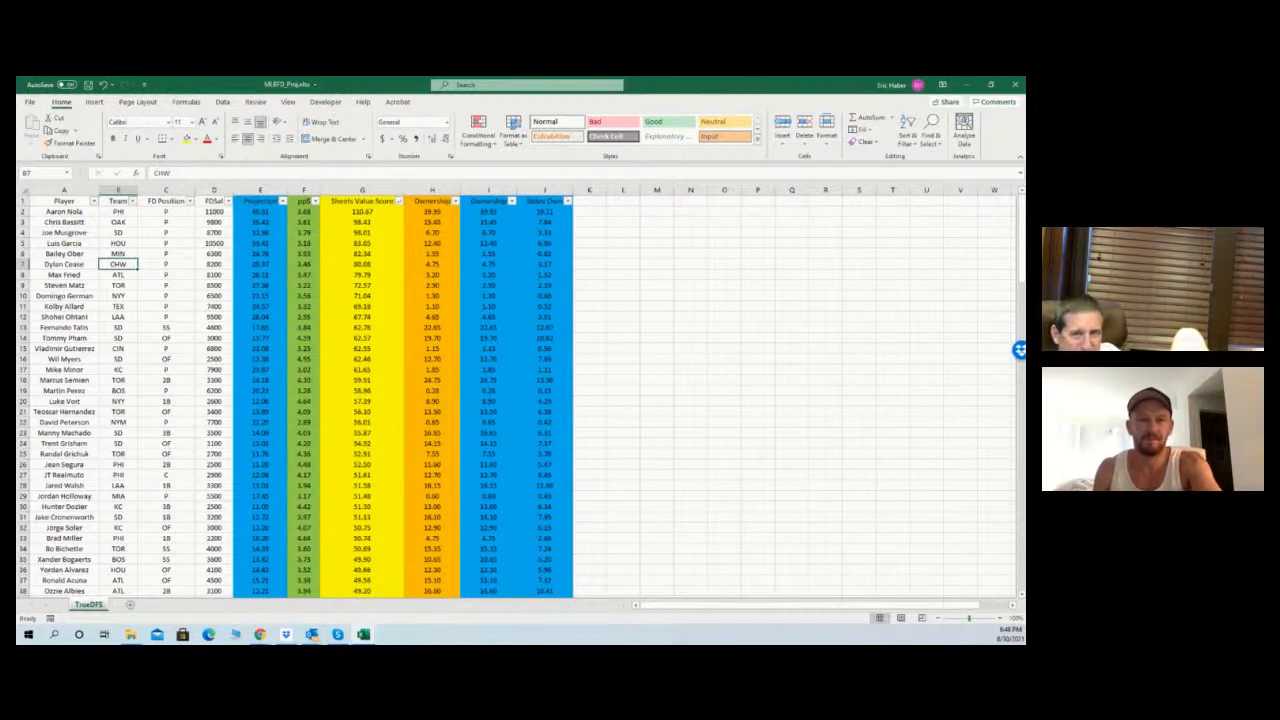
Switch windows to reach the lineups_dk_nhl_showdown CSV with its CPT and FLEX columns
key(alt+Tab)
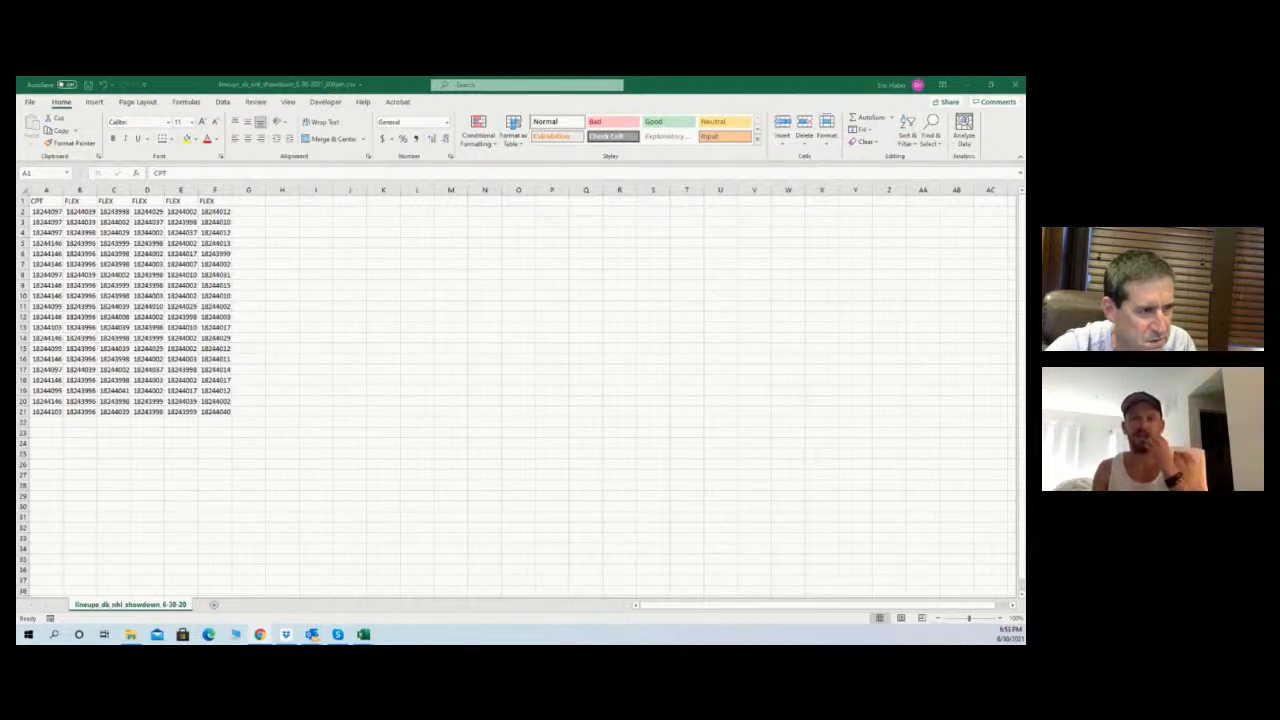
click(374, 289)
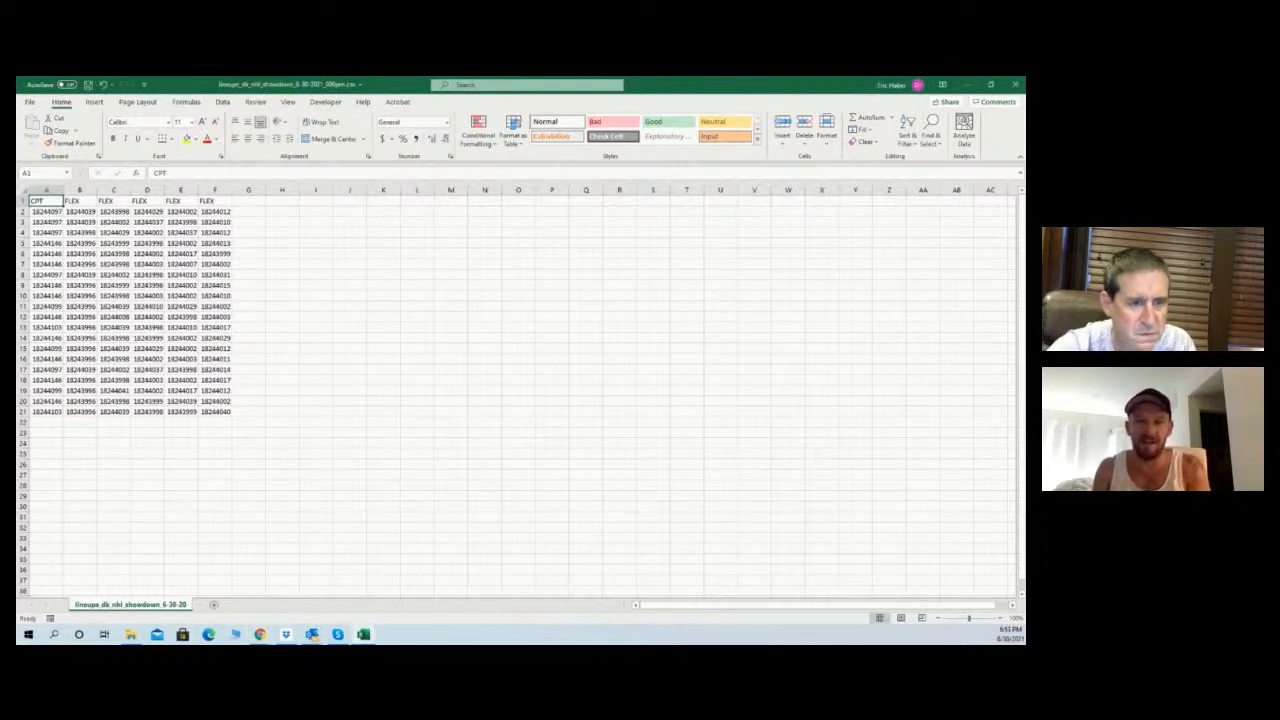
key(alt+Tab)
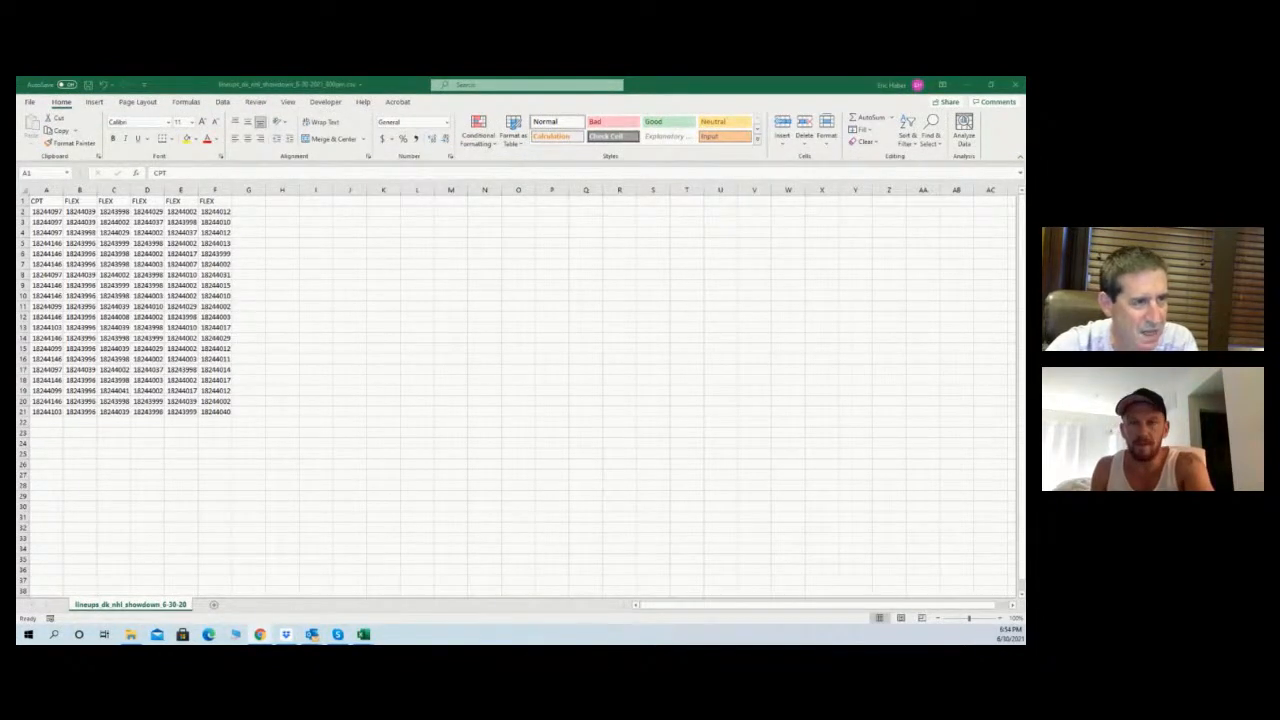
key(alt+Tab)
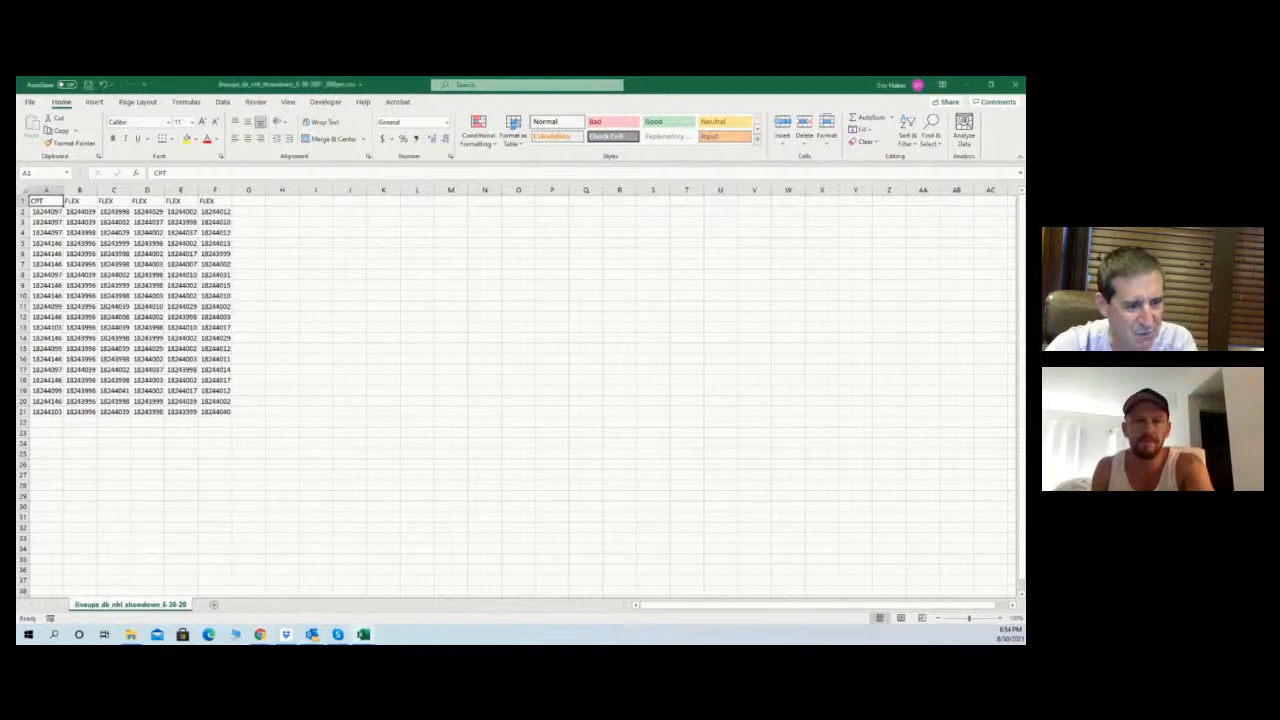
key(alt+Tab)
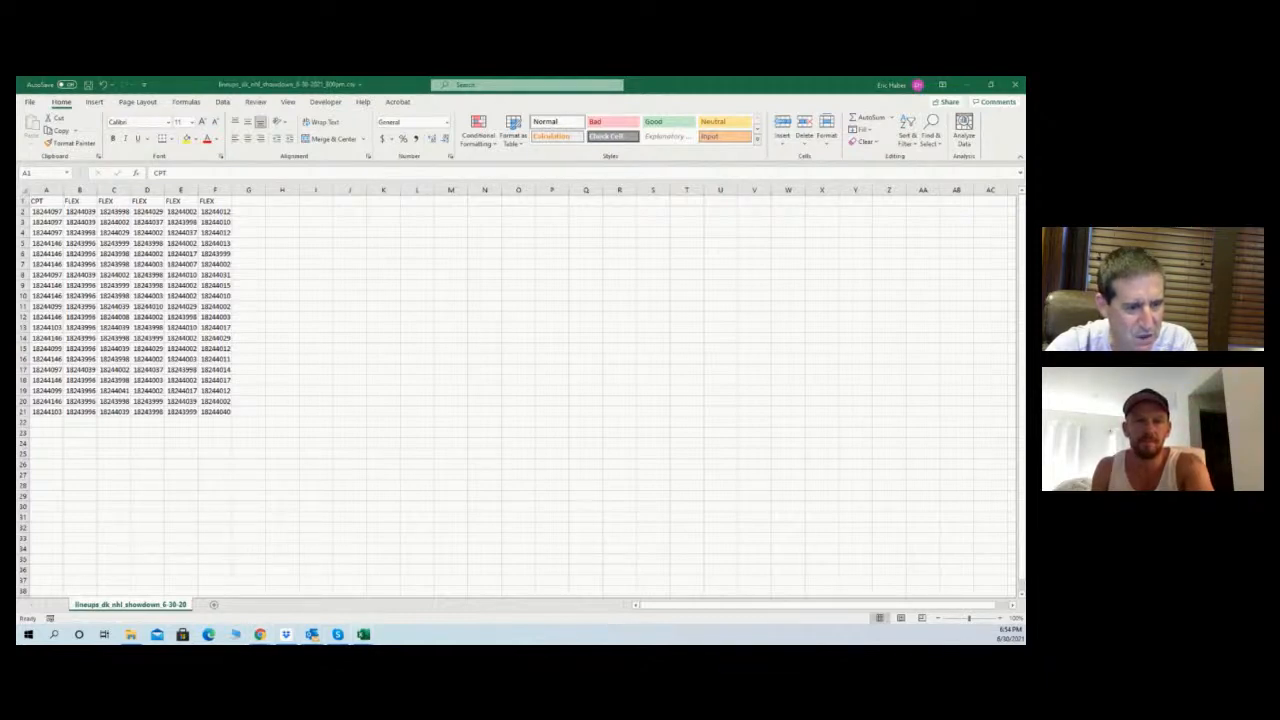
Cycle between the sportsbook browser and the NHL showdown lineups spreadsheet, leaving the spreadsheet focused
key(alt+Tab)
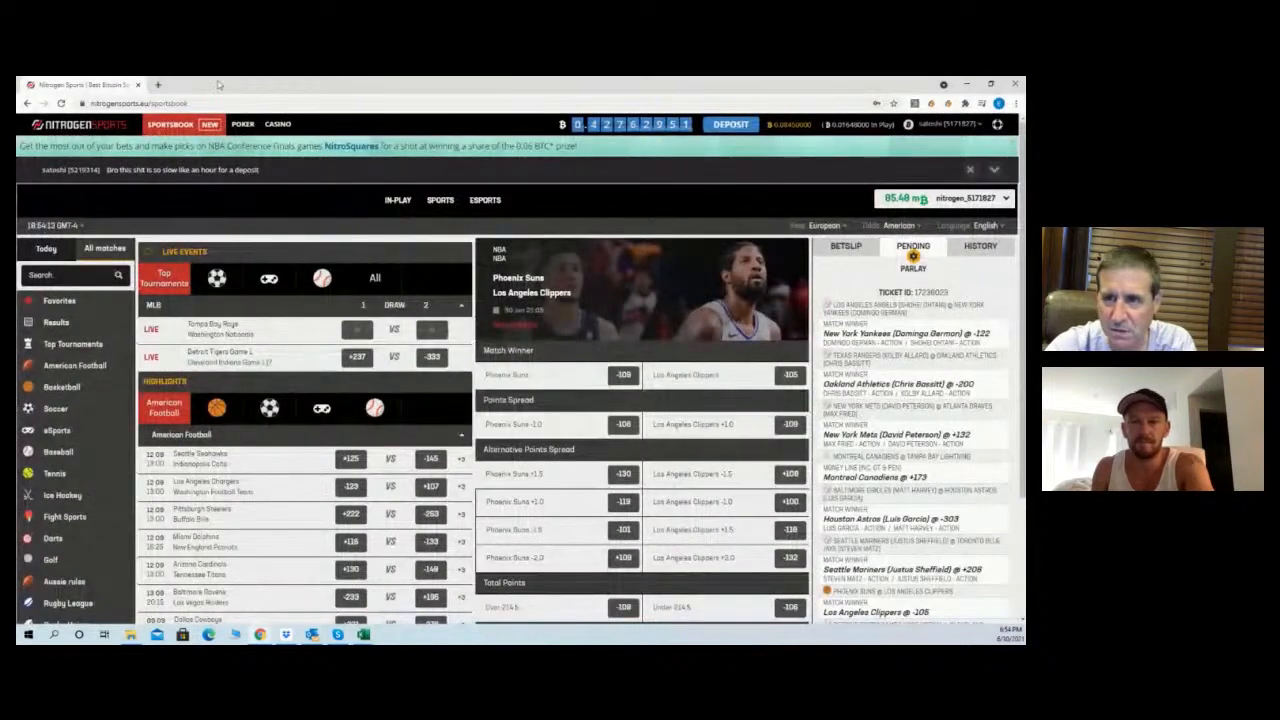
key(alt+Tab)
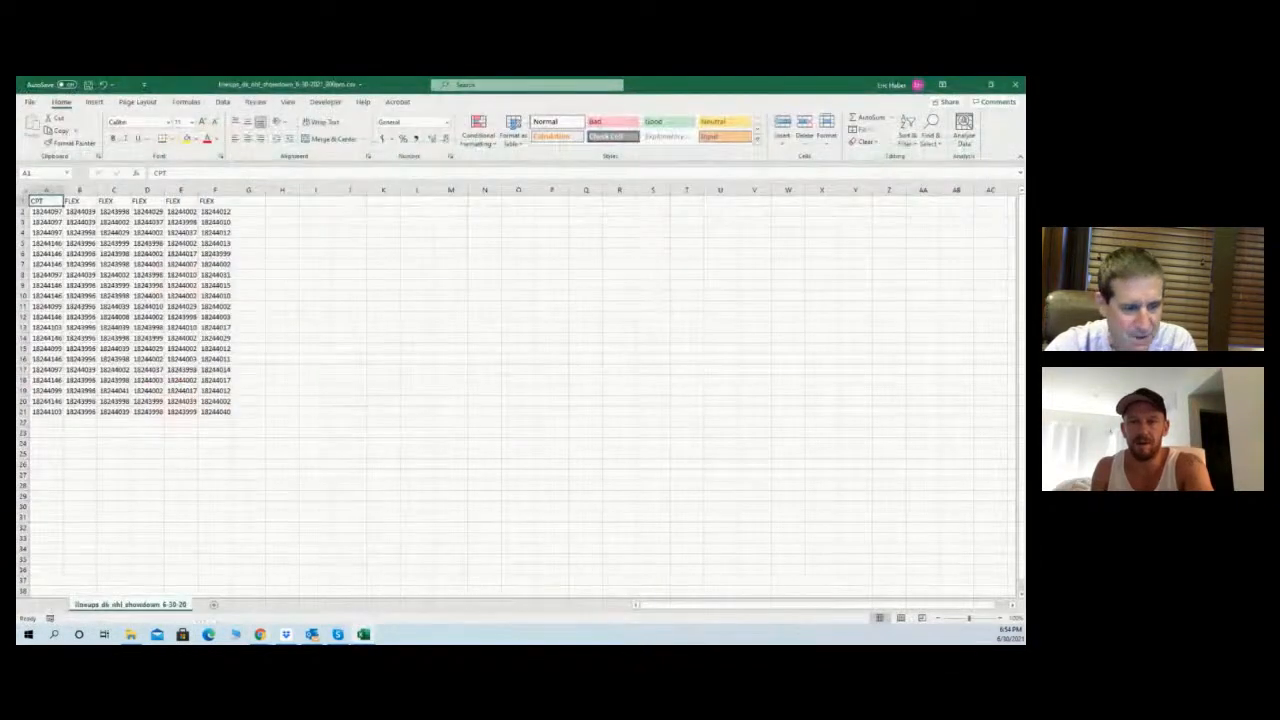
click(967, 85)
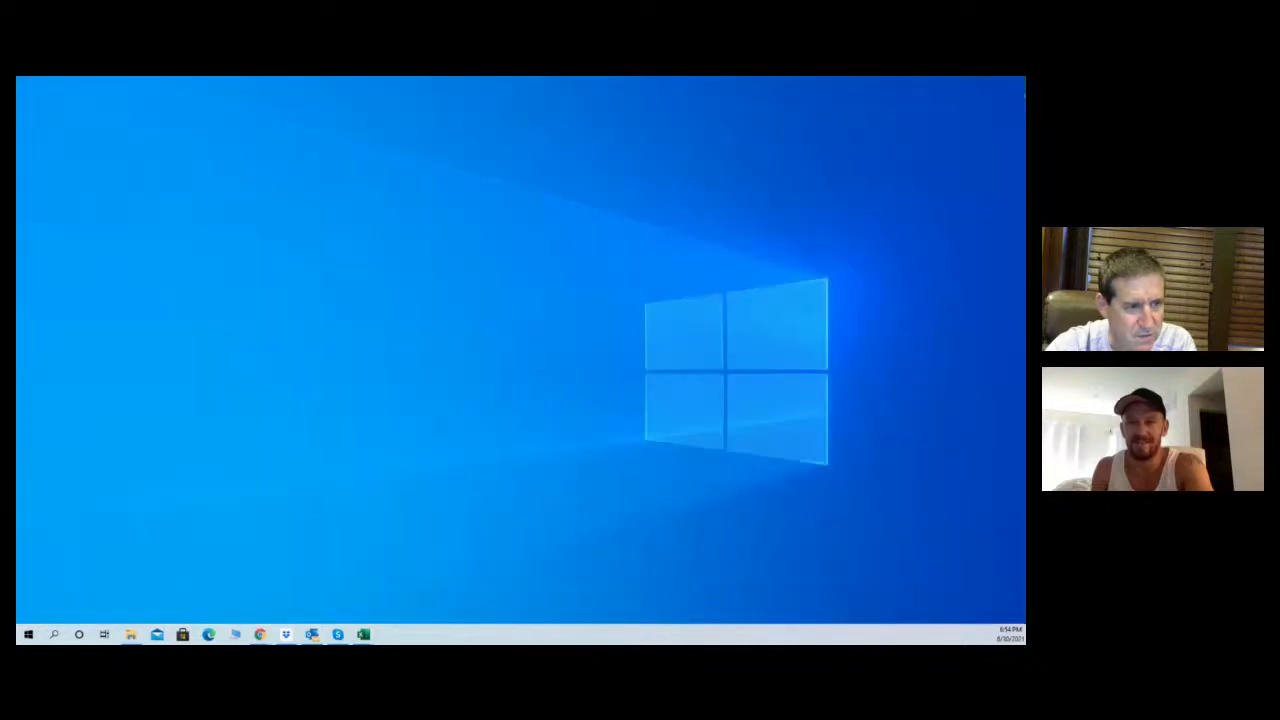
key(alt+Tab)
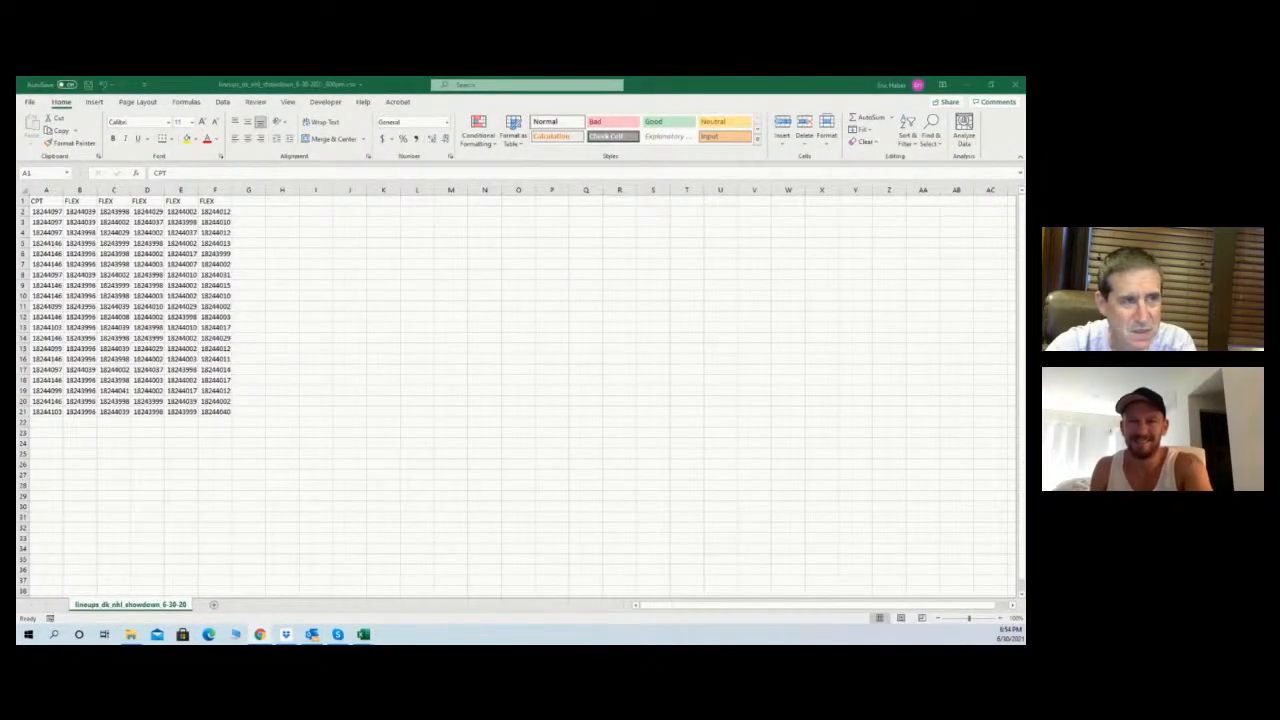
key(alt+Tab)
key(alt+Tab)
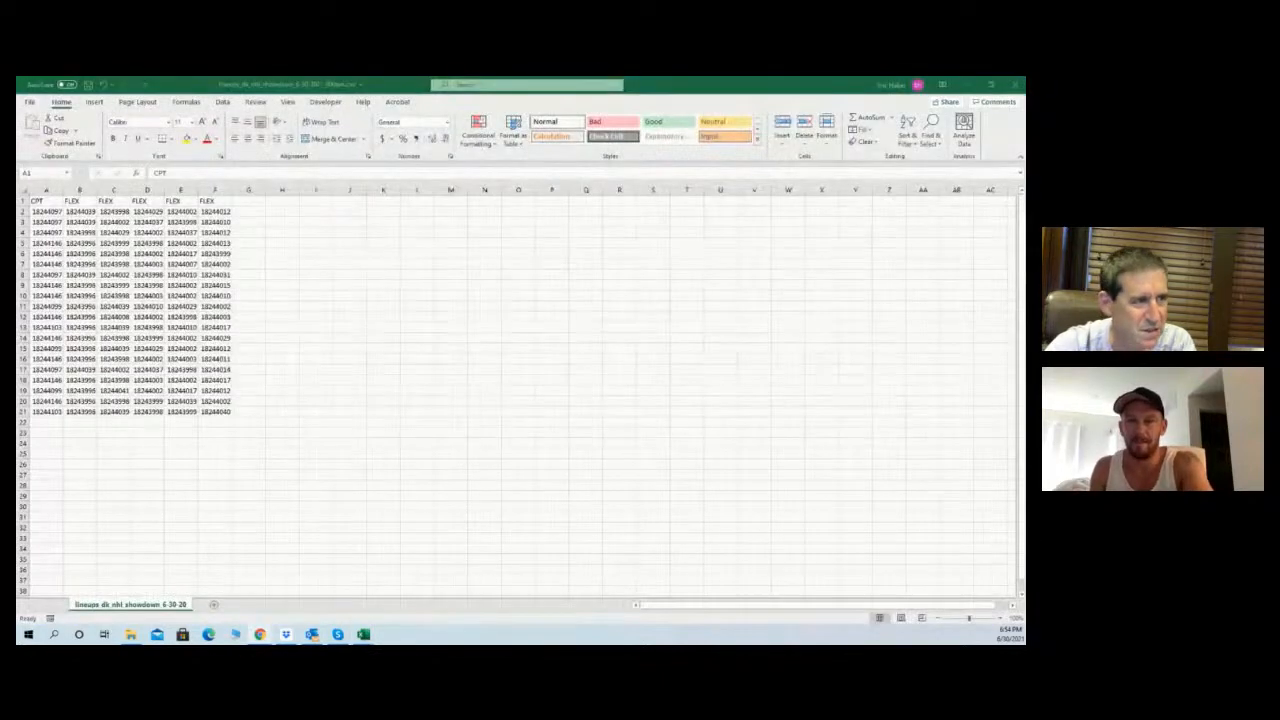
key(alt+Tab)
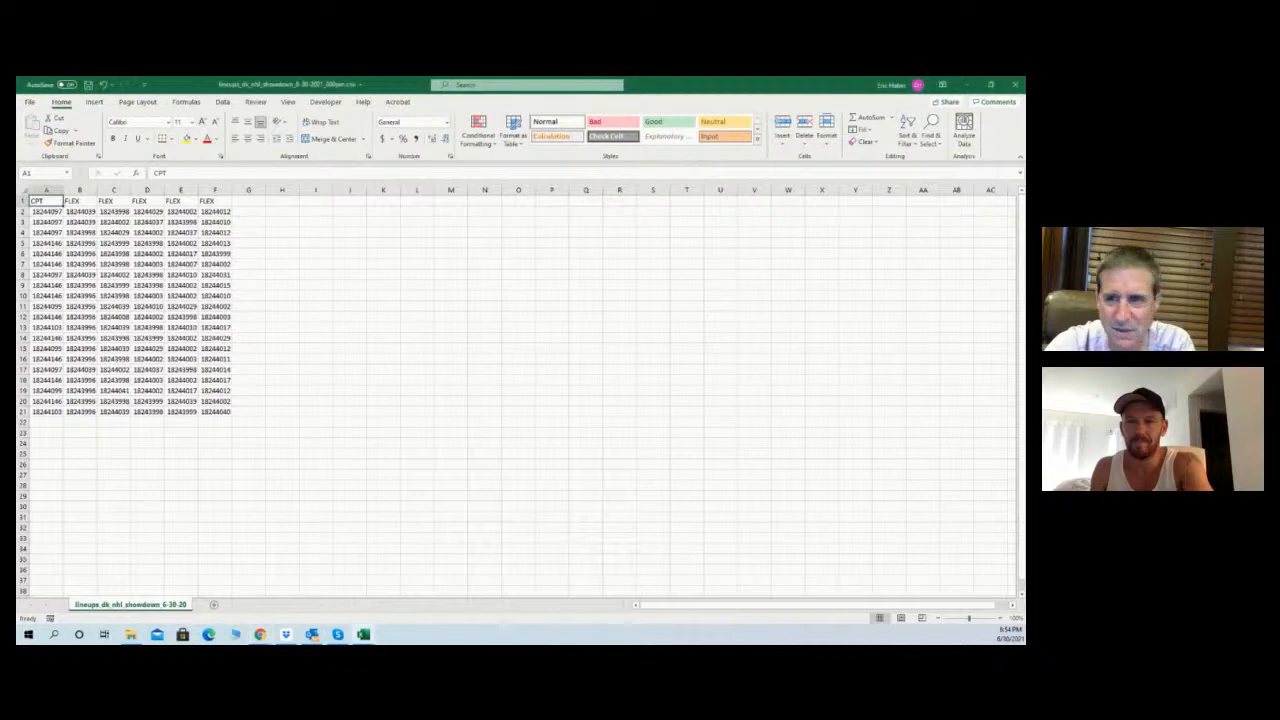
Close the NHL showdown lineups CSV and the FanDuel projections workbook, then minimize Excel
click(1014, 85)
click(972, 88)
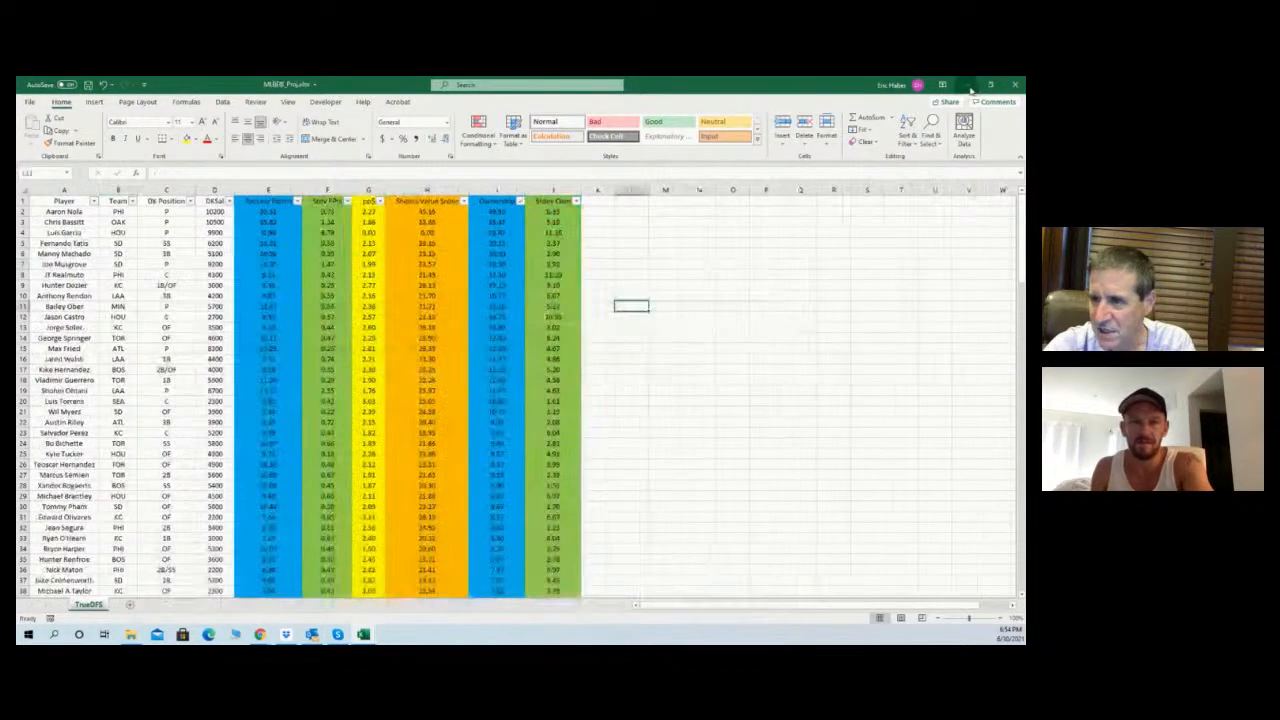
click(970, 87)
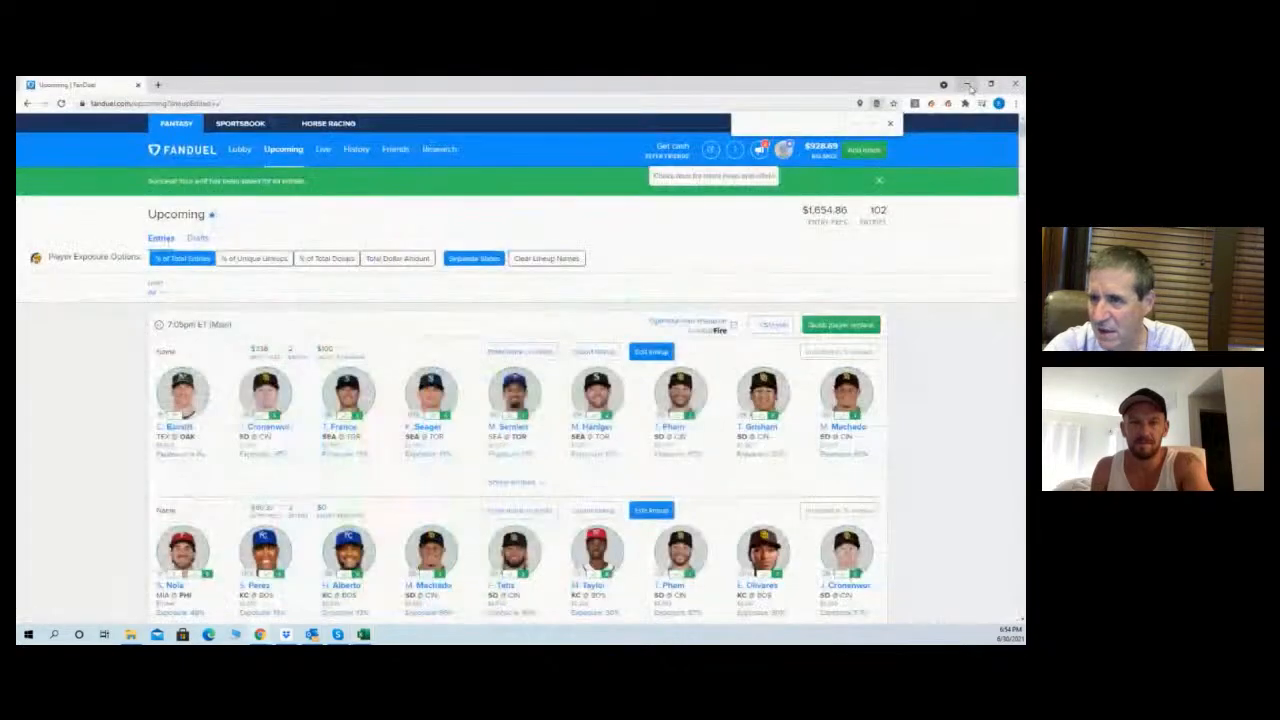
Close the FanDuel browser window, the MLBFD_Stacks and other stacks workbooks, and the last projections workbook
click(138, 86)
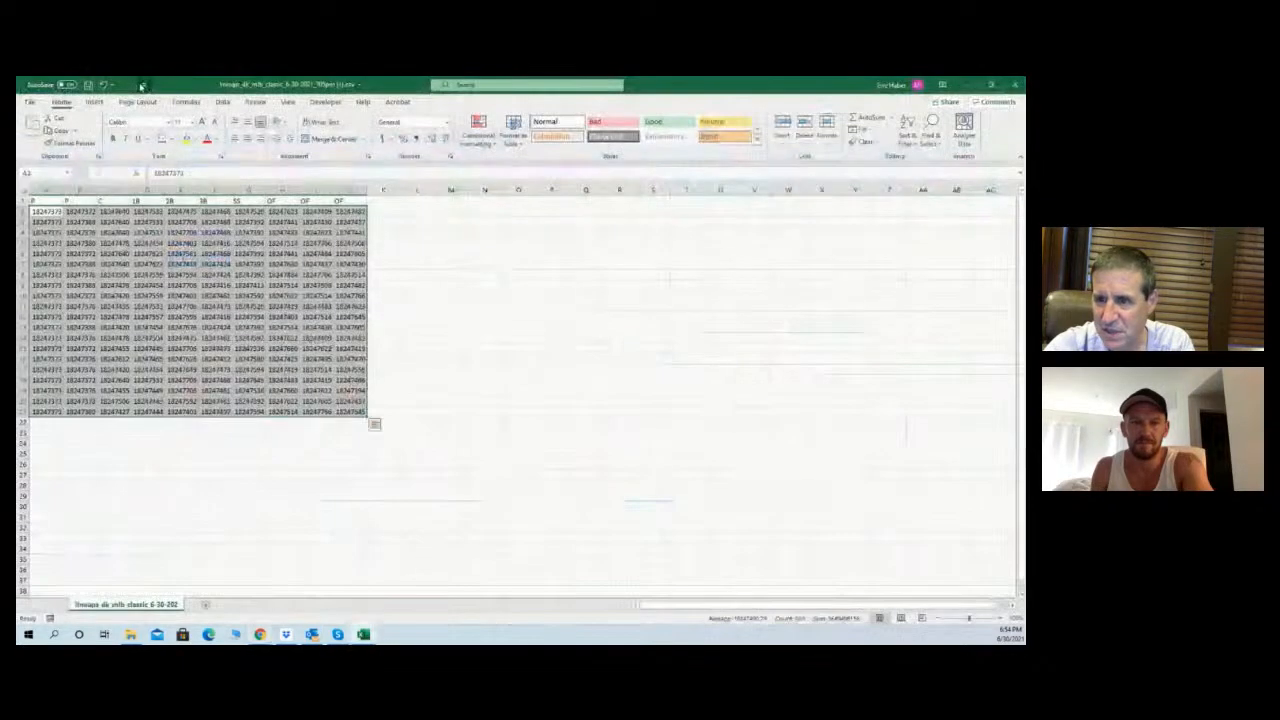
click(1020, 85)
click(1020, 85)
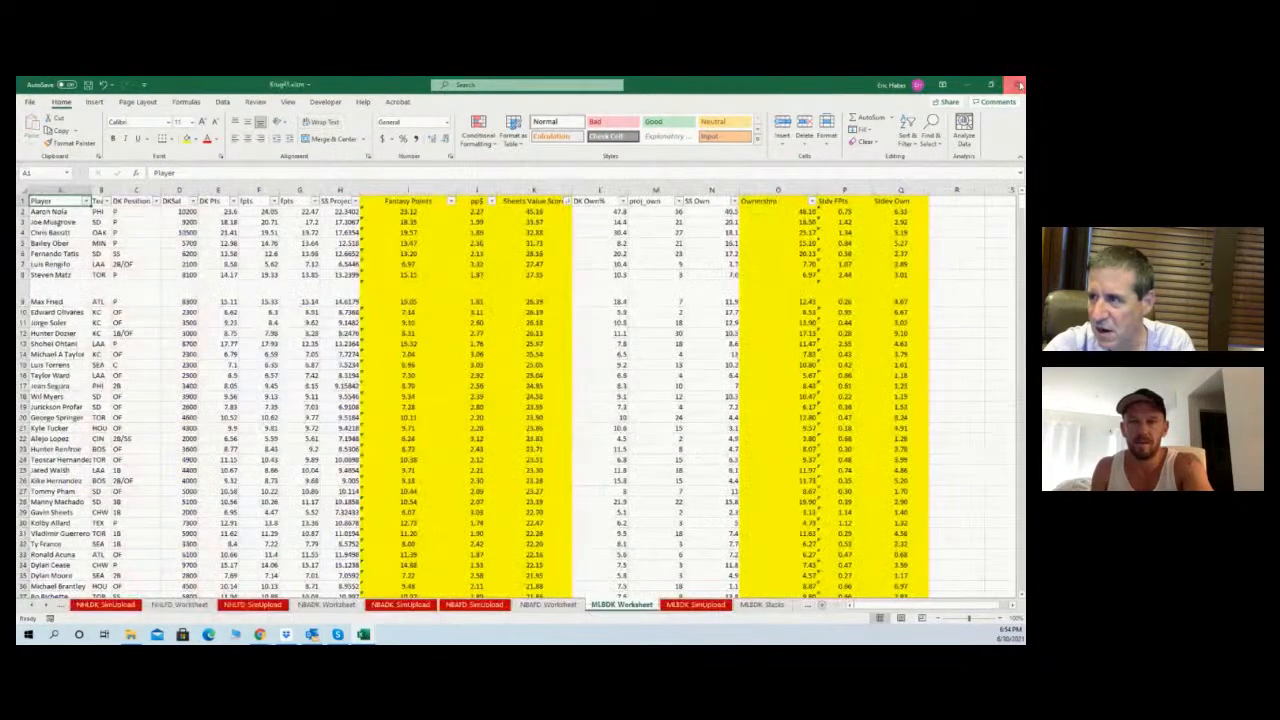
click(1020, 85)
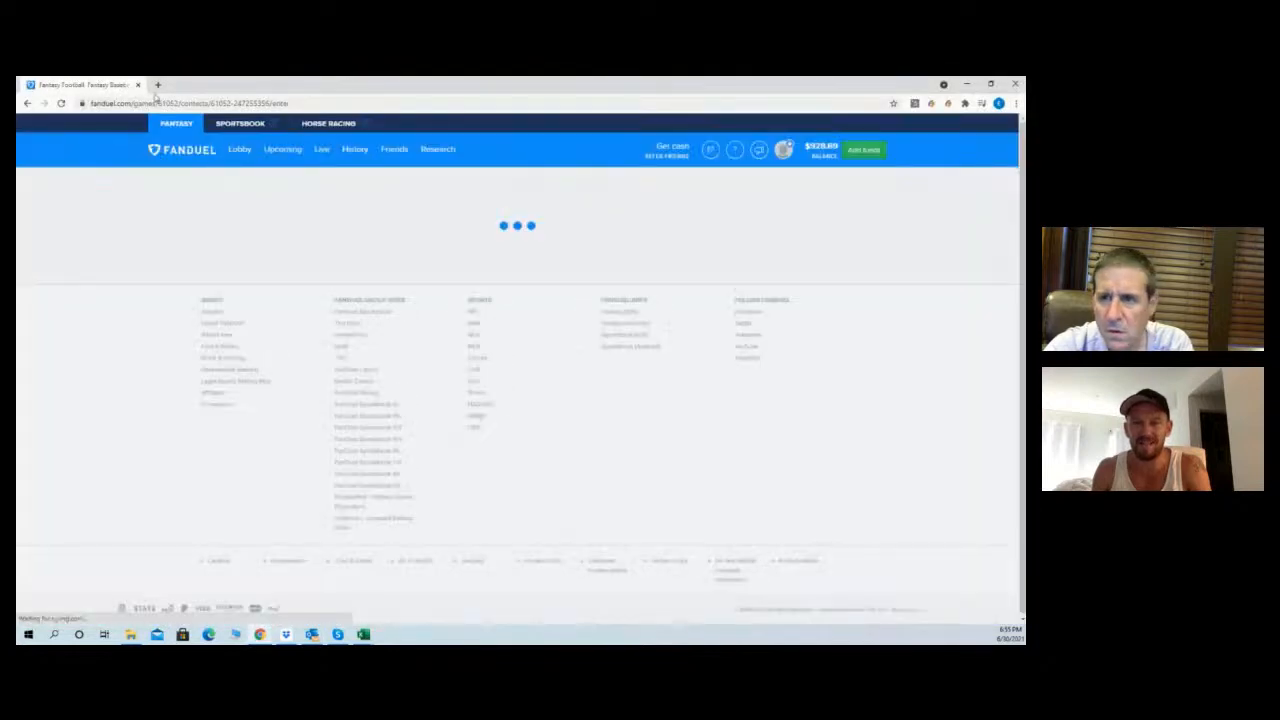
Close the FanDuel and Nitrogen Sports browser windows
click(139, 85)
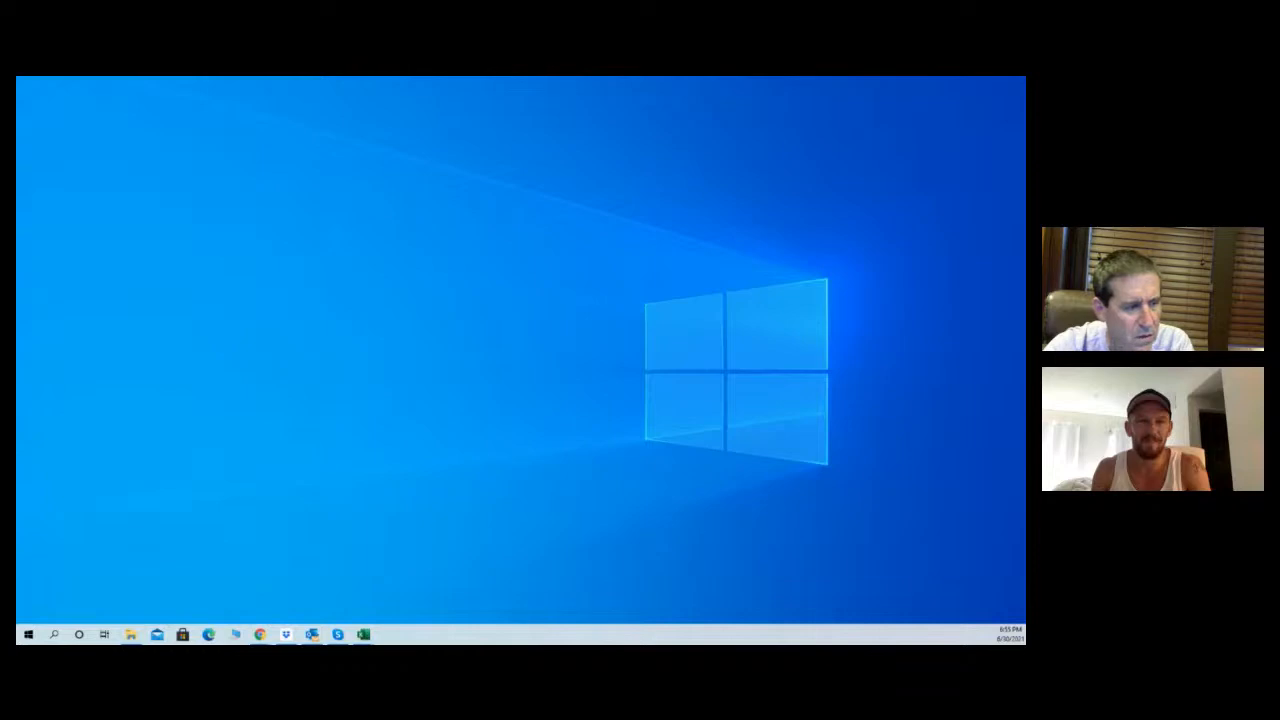
click(260, 635)
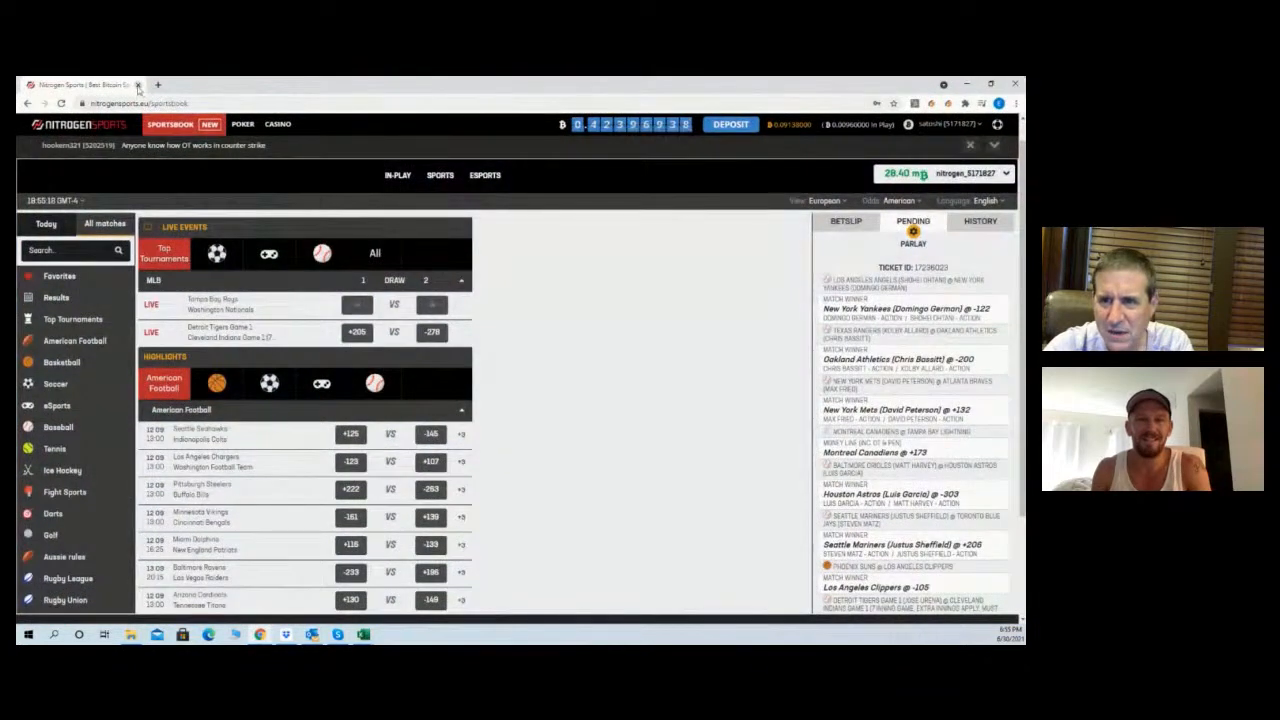
click(139, 85)
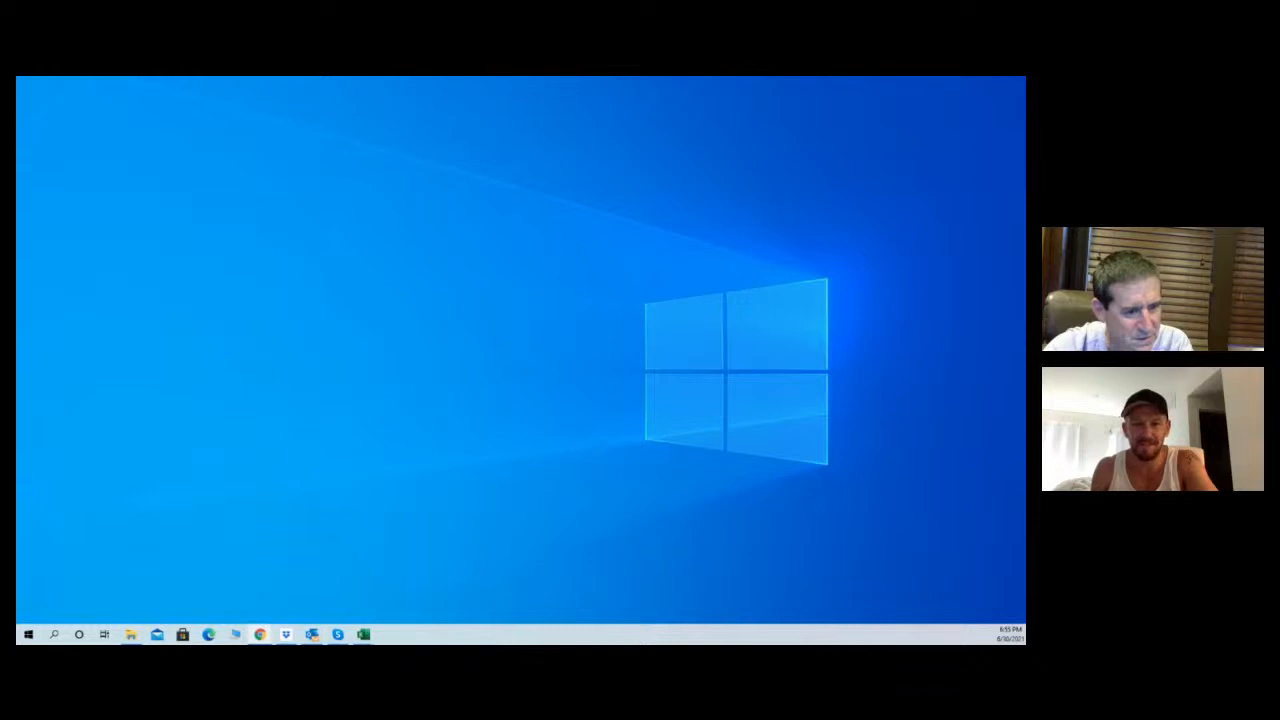
click(260, 634)
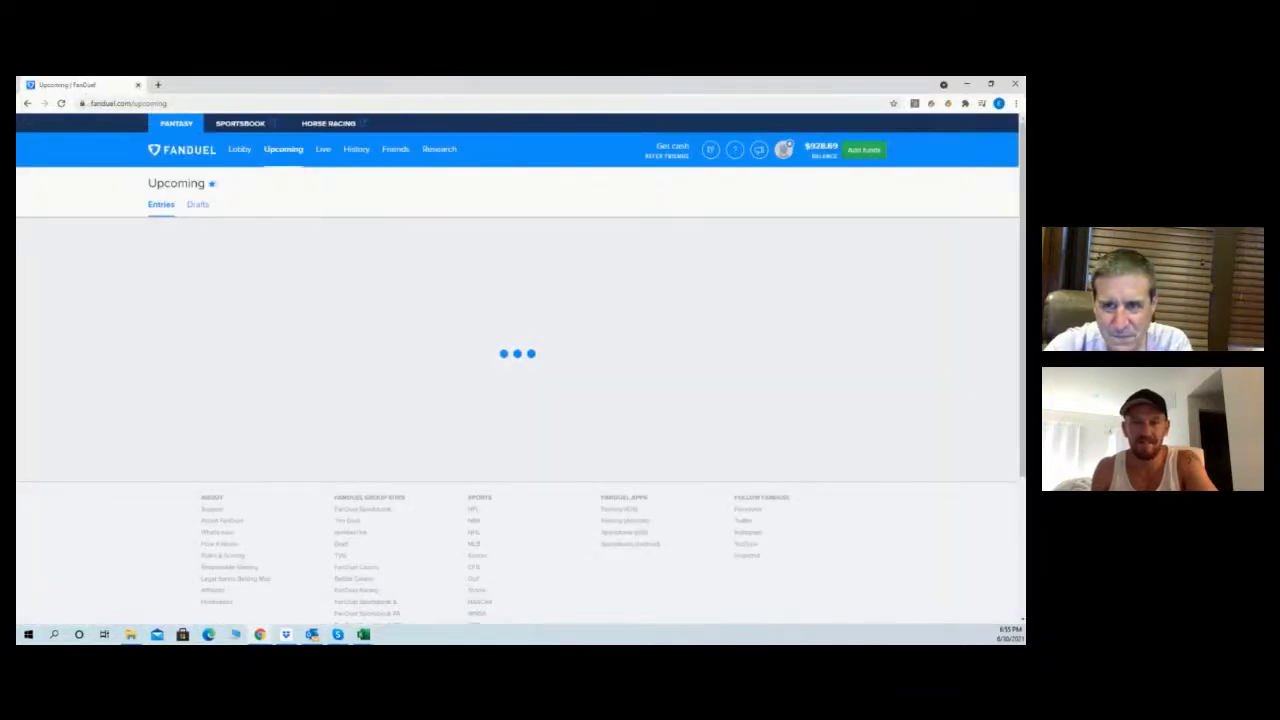
click(260, 634)
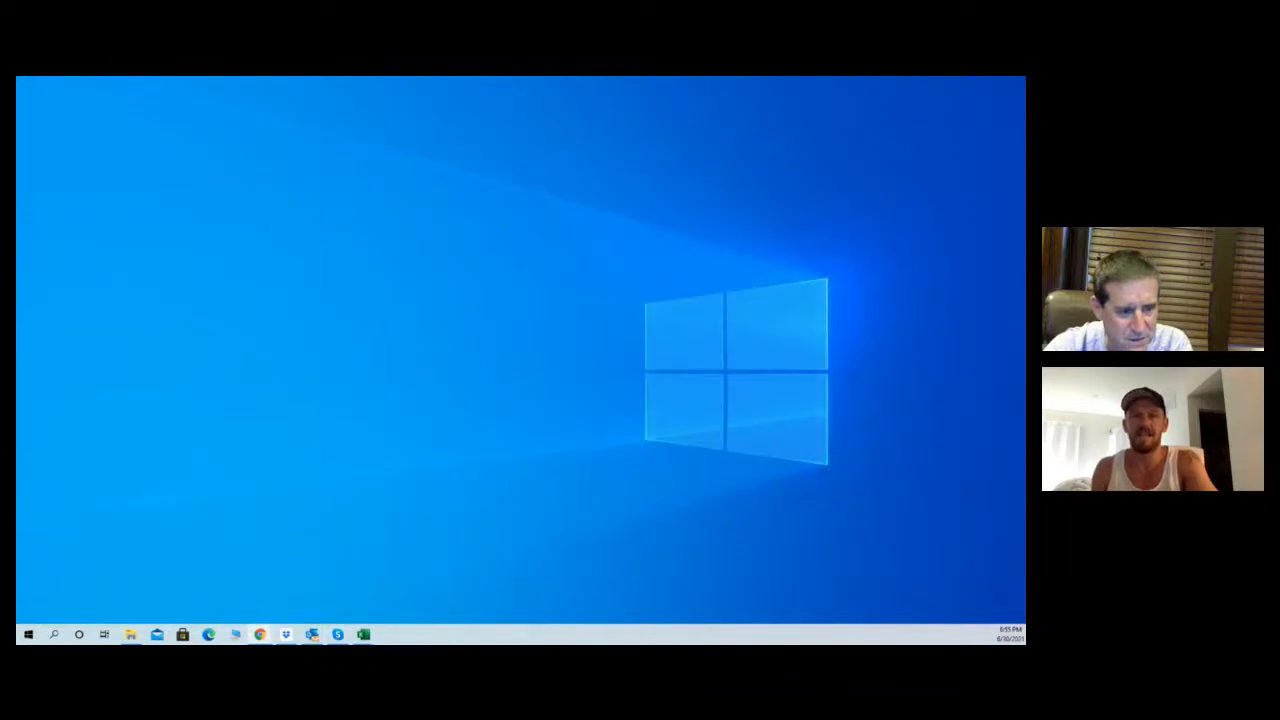
Close the fight-odds and Google Drive TrueDFS browser windows, leaving an empty desktop
click(260, 634)
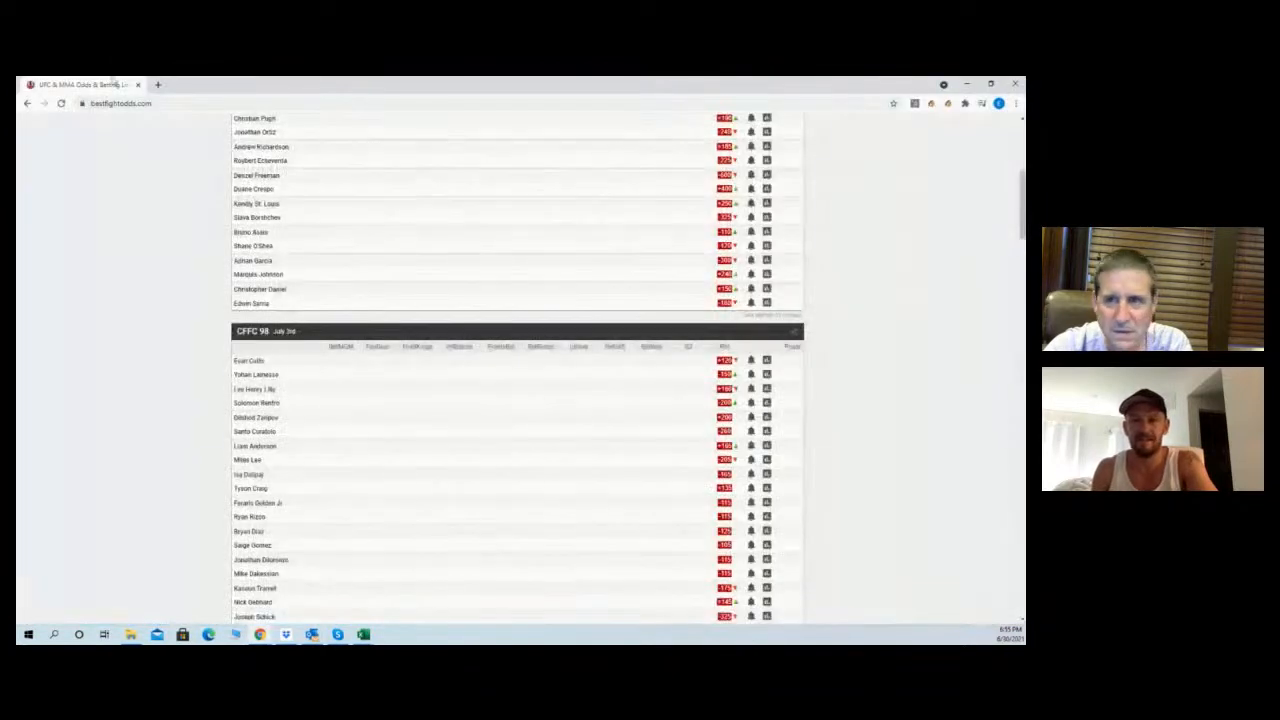
click(139, 87)
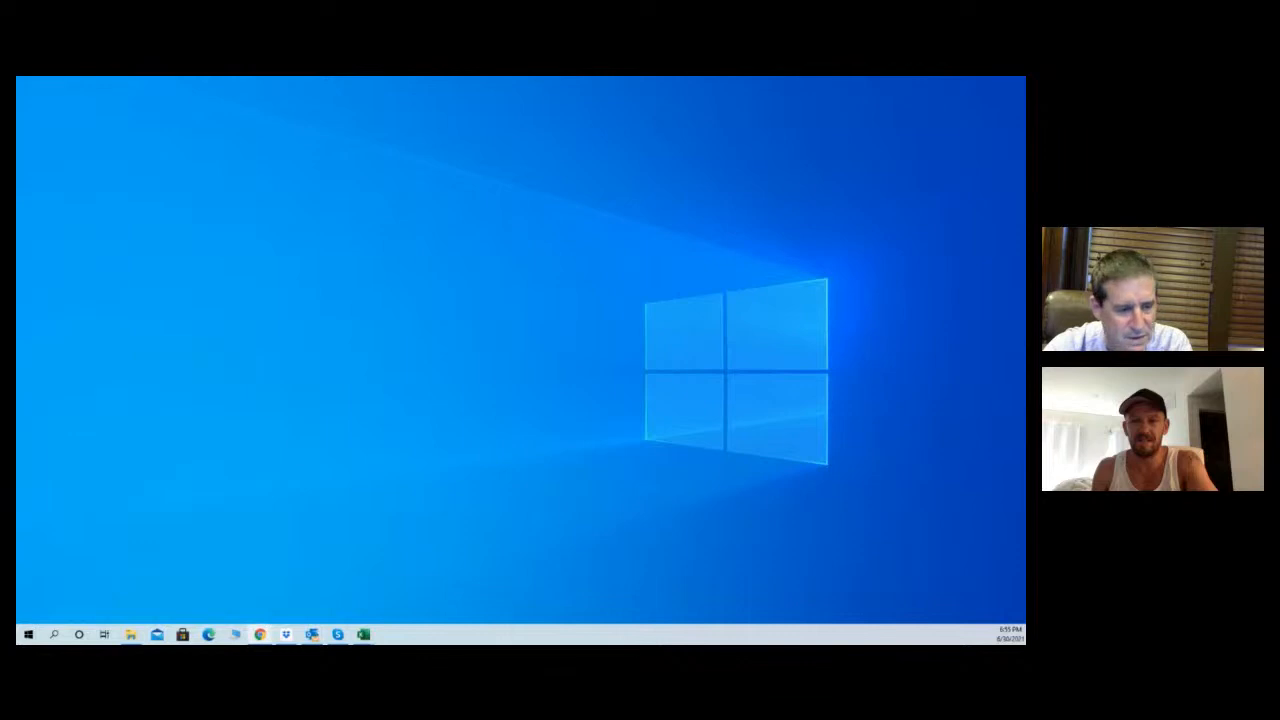
click(260, 634)
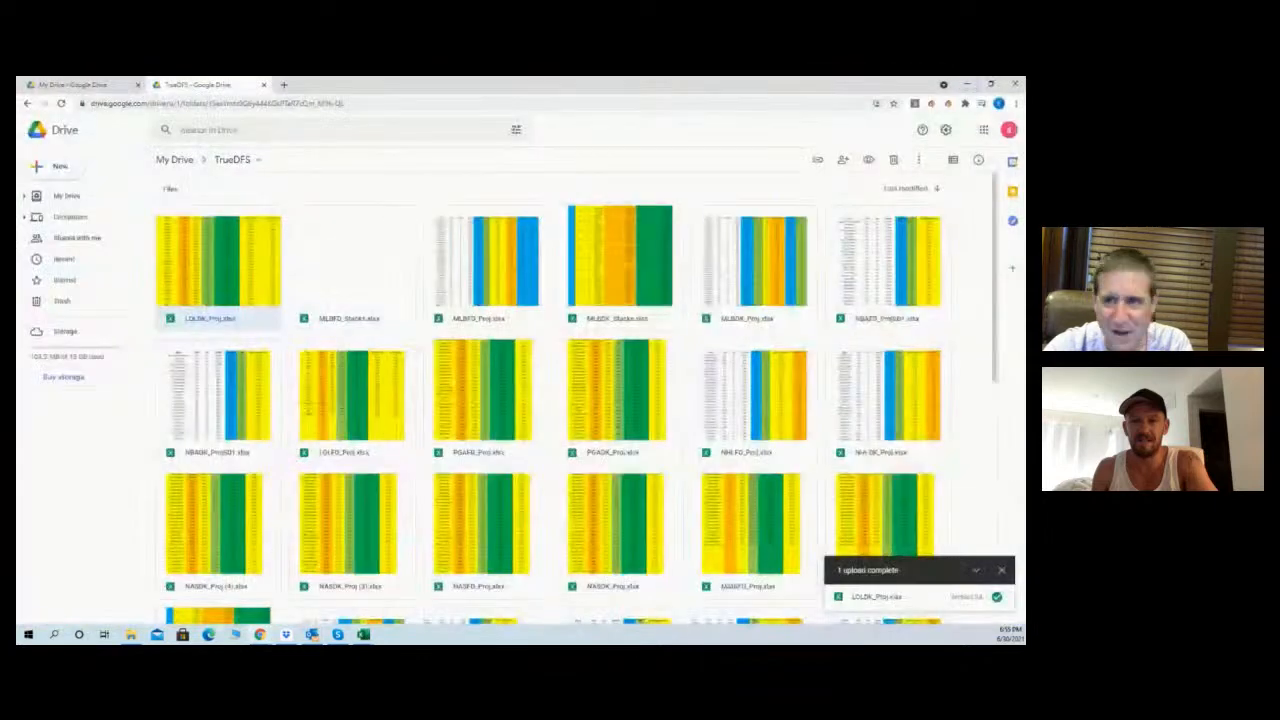
click(1013, 82)
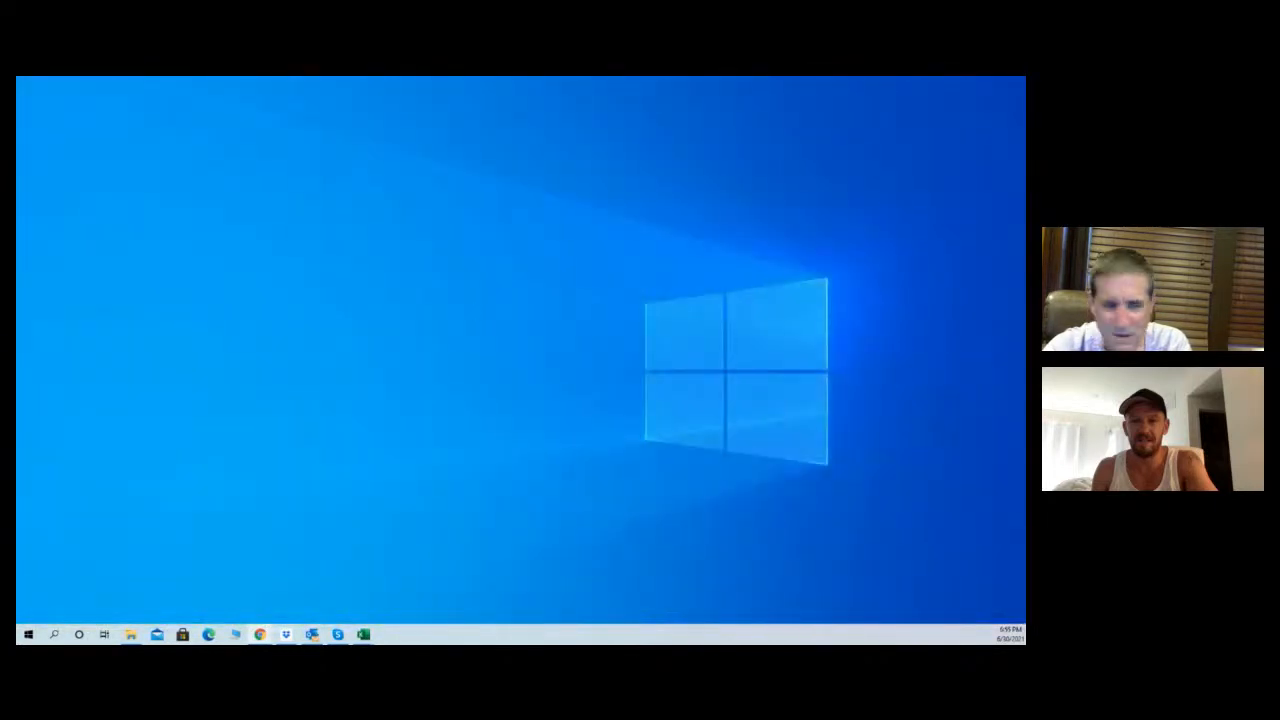